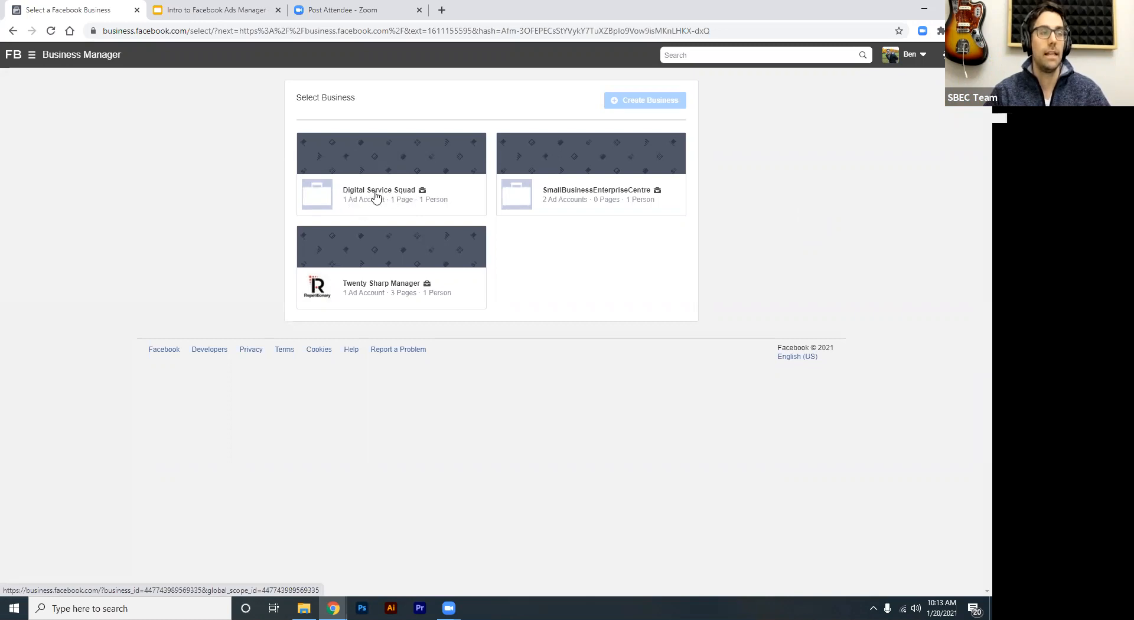
# Open the Digital Service Squad business and go to its Ads Manager
pyautogui.click(376, 196)
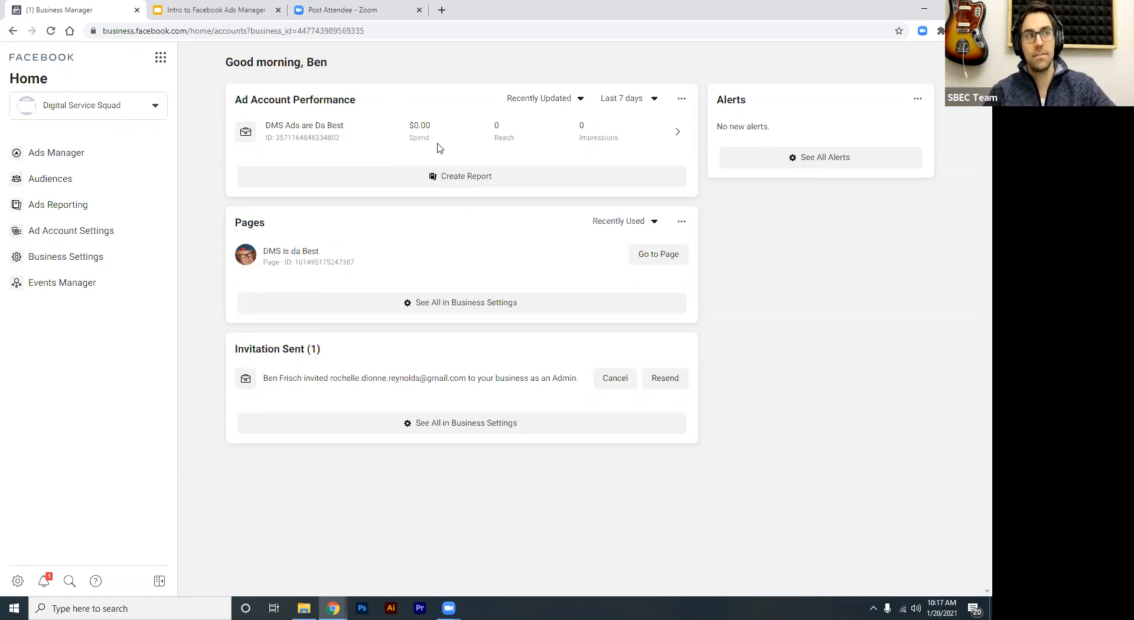
pyautogui.moveTo(437, 147)
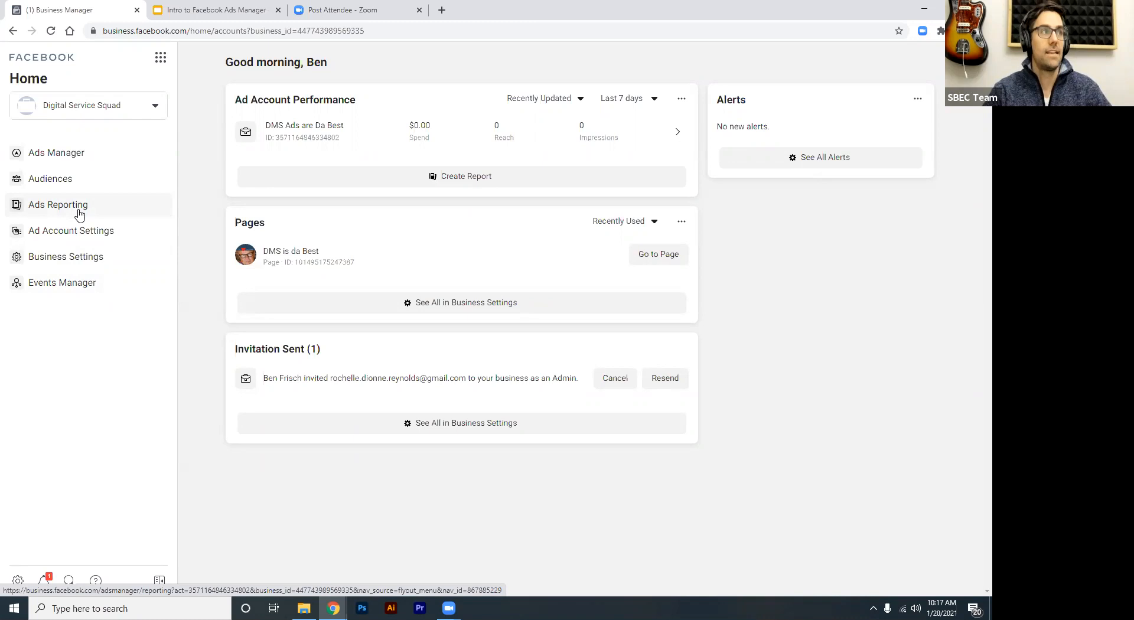
pyautogui.click(59, 152)
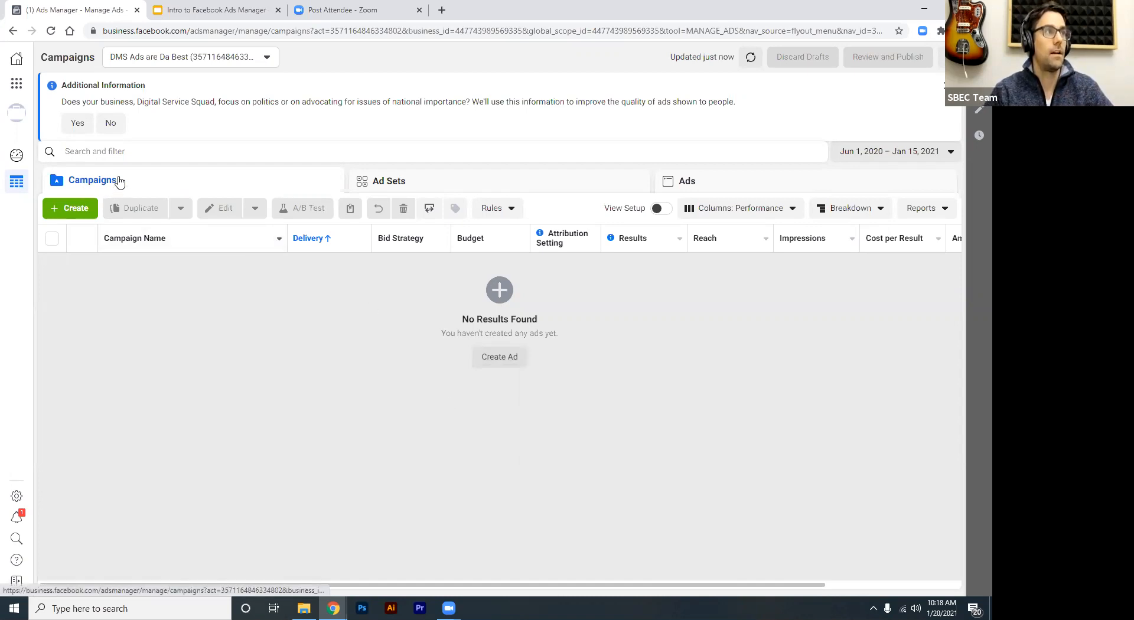
# Look through the ad sets and ads levels of the account, and return to the campaigns level
pyautogui.click(583, 182)
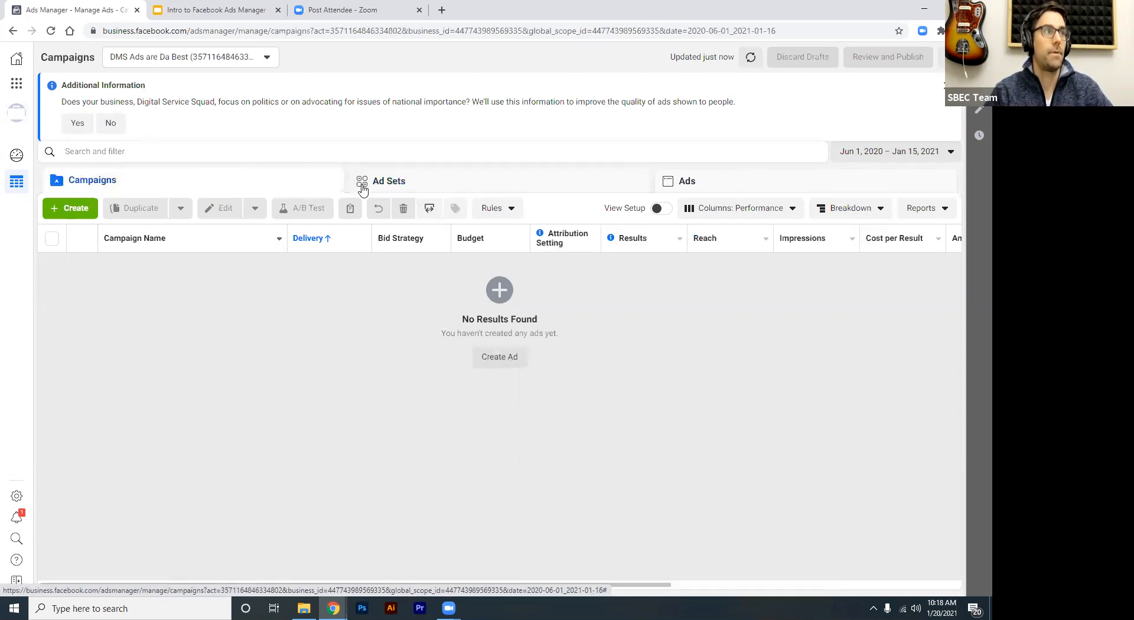
pyautogui.click(732, 181)
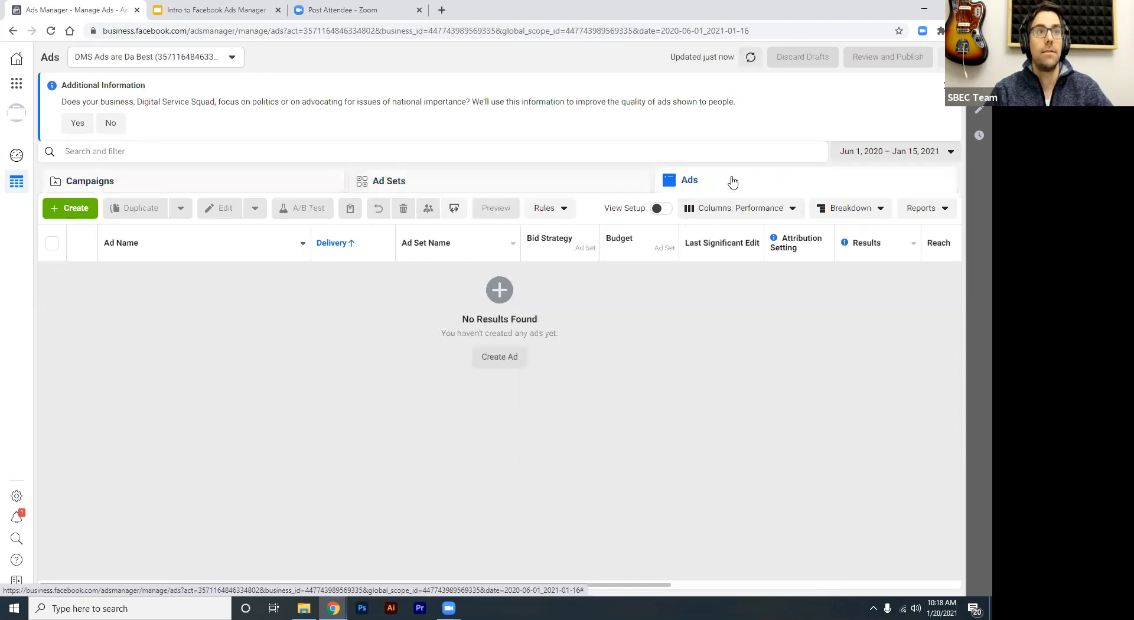
pyautogui.click(184, 183)
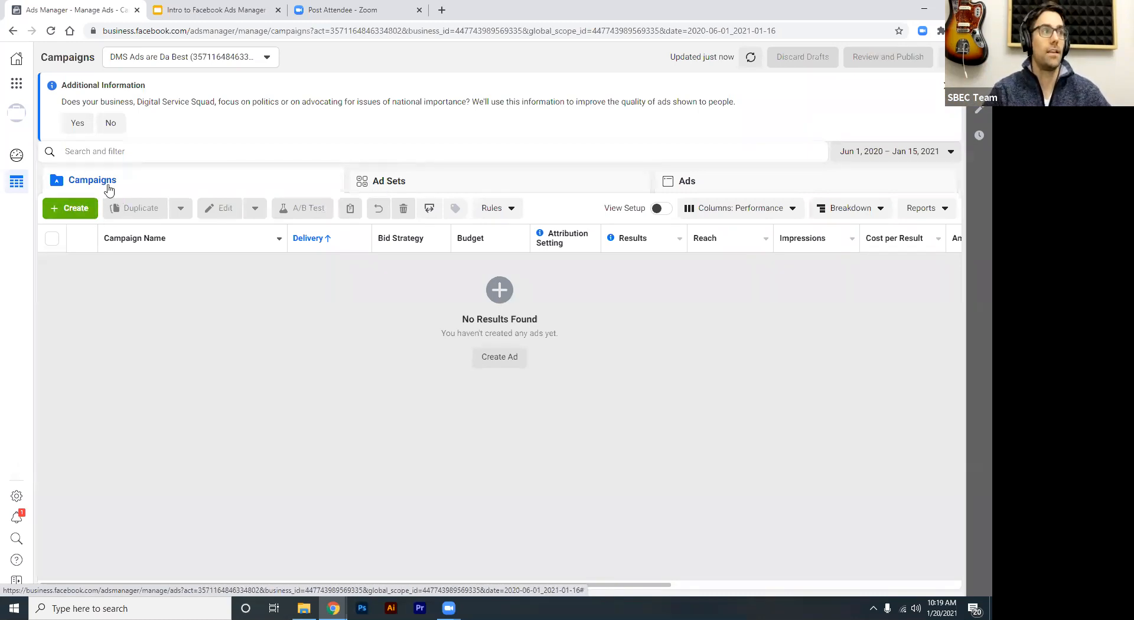
# Create a new campaign with Lead generation as its objective, checking the descriptions of the other objectives first
pyautogui.click(77, 210)
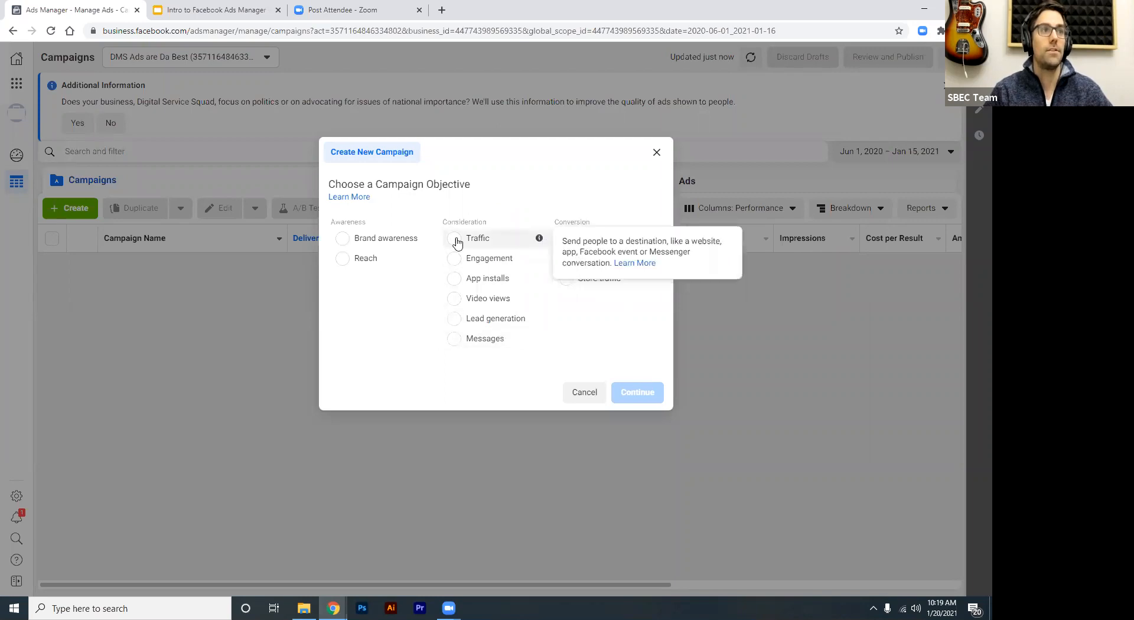
pyautogui.moveTo(427, 240)
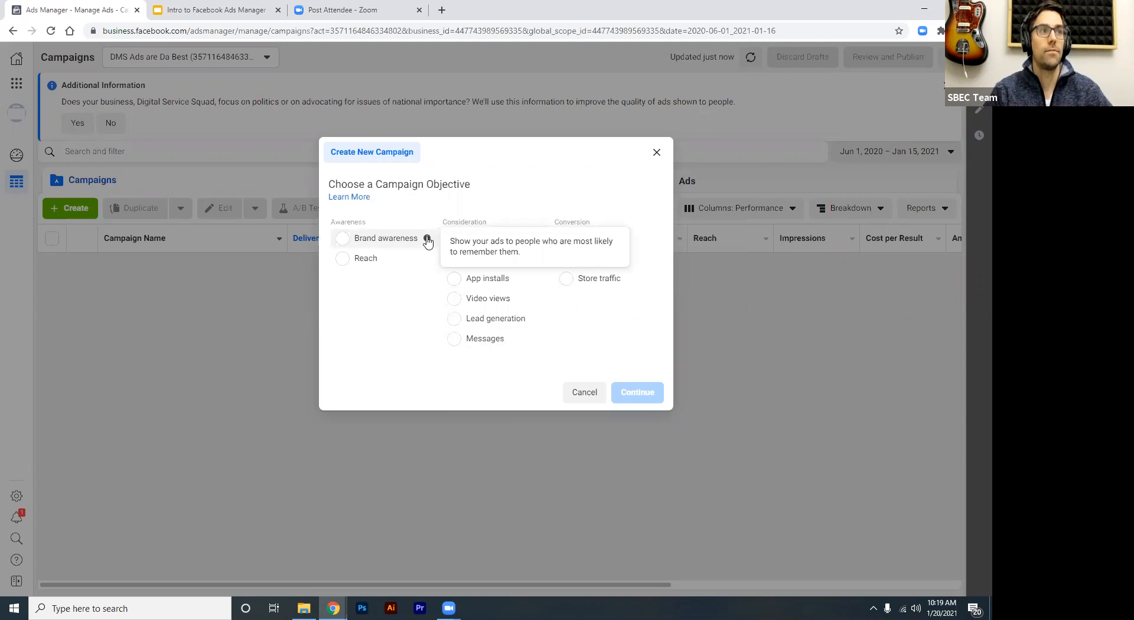
pyautogui.moveTo(428, 264)
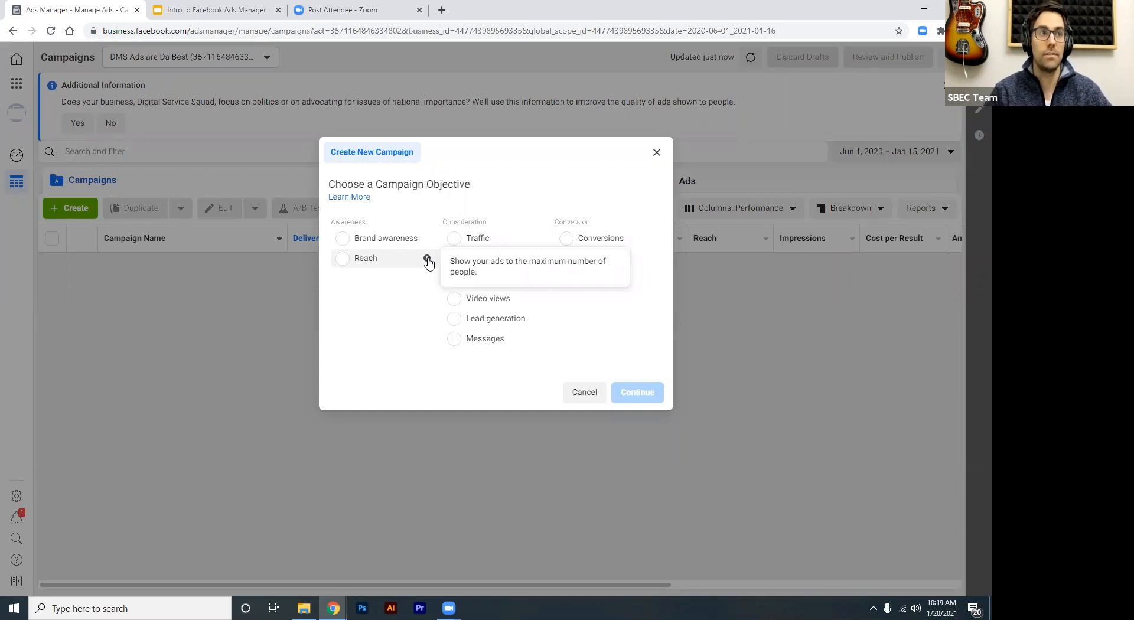
pyautogui.moveTo(541, 321)
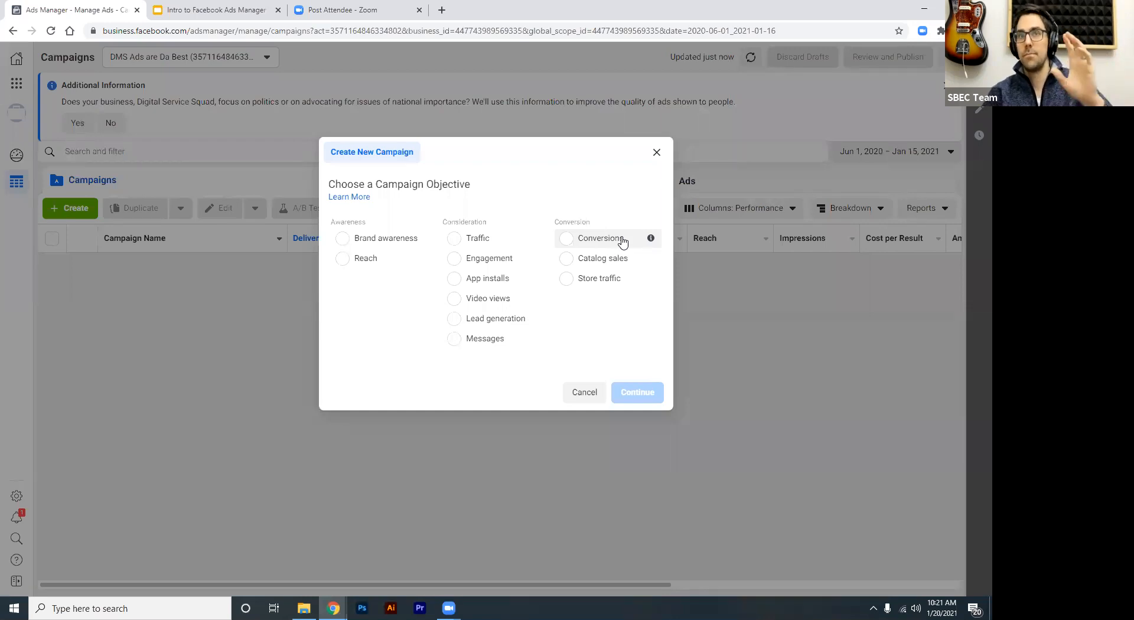
pyautogui.moveTo(653, 239)
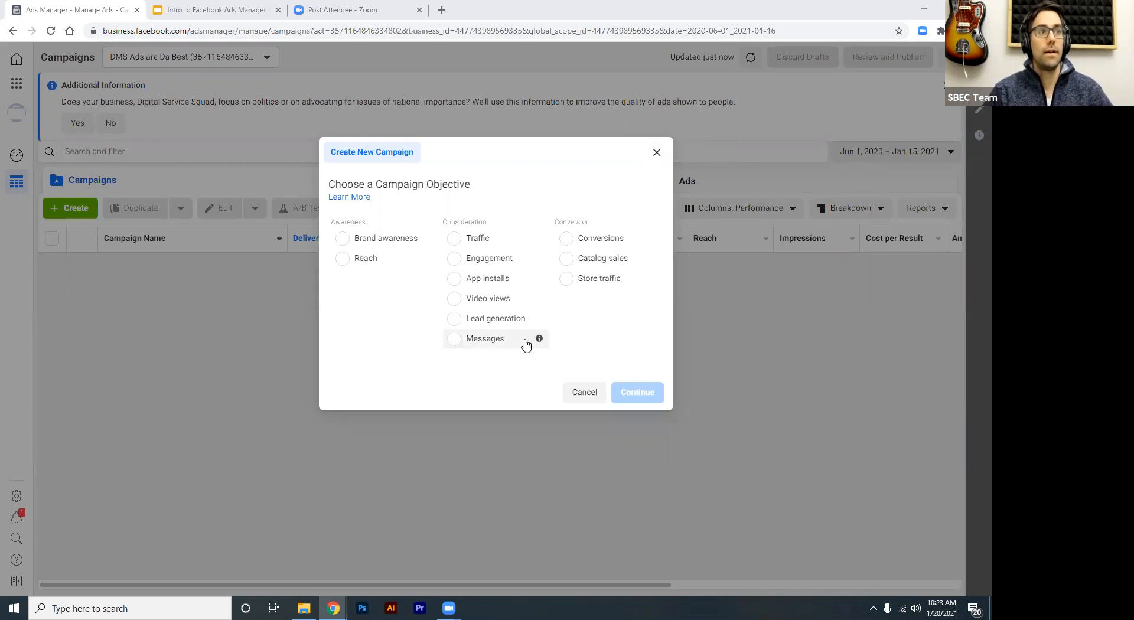
pyautogui.click(491, 320)
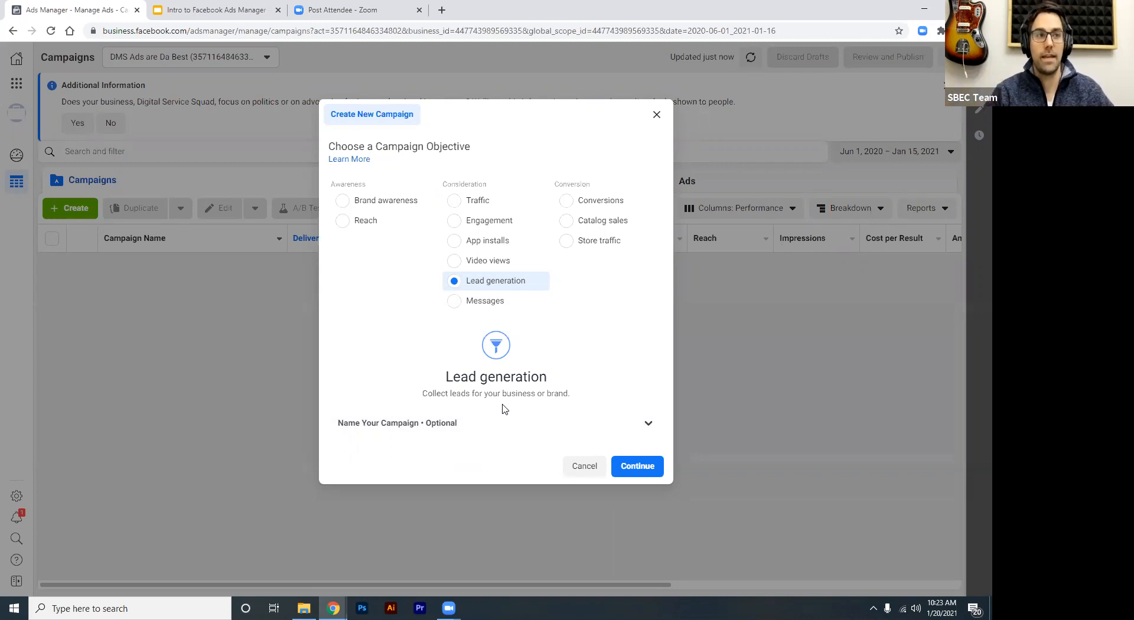
pyautogui.click(653, 473)
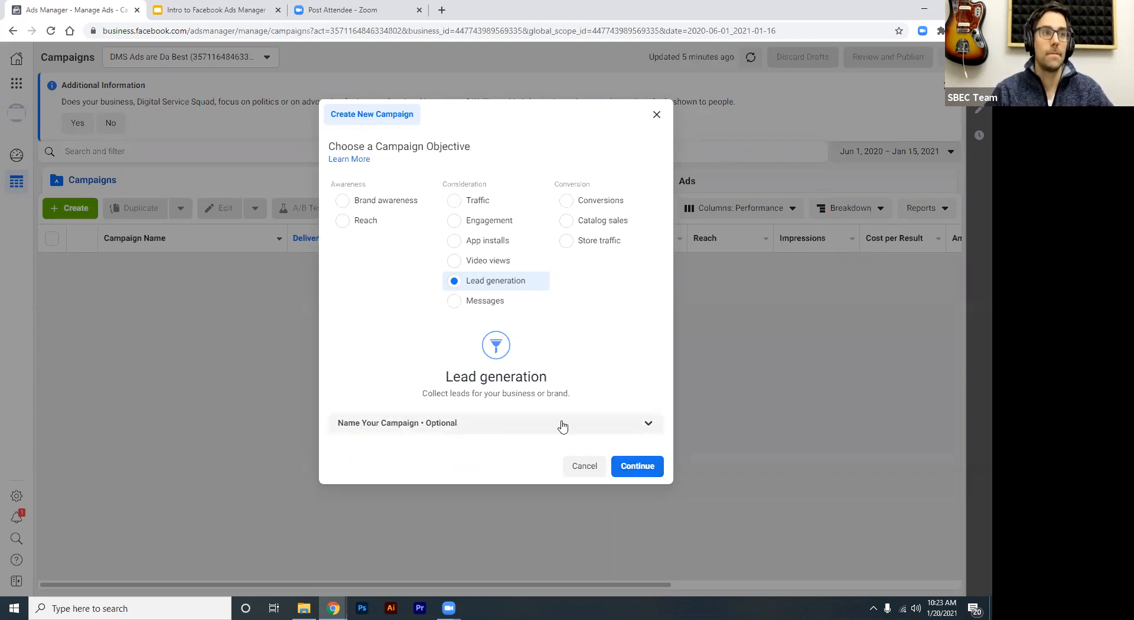
pyautogui.click(638, 469)
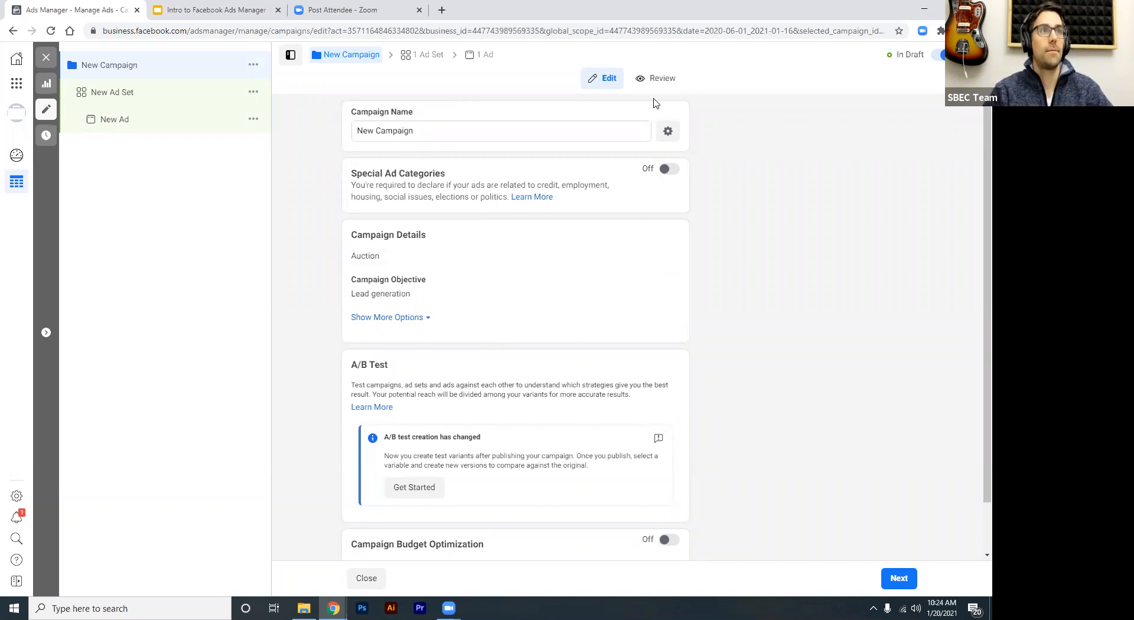
# Rename the campaign as New Lead Generation Form
pyautogui.moveTo(435, 134); pyautogui.dragTo(246, 118)
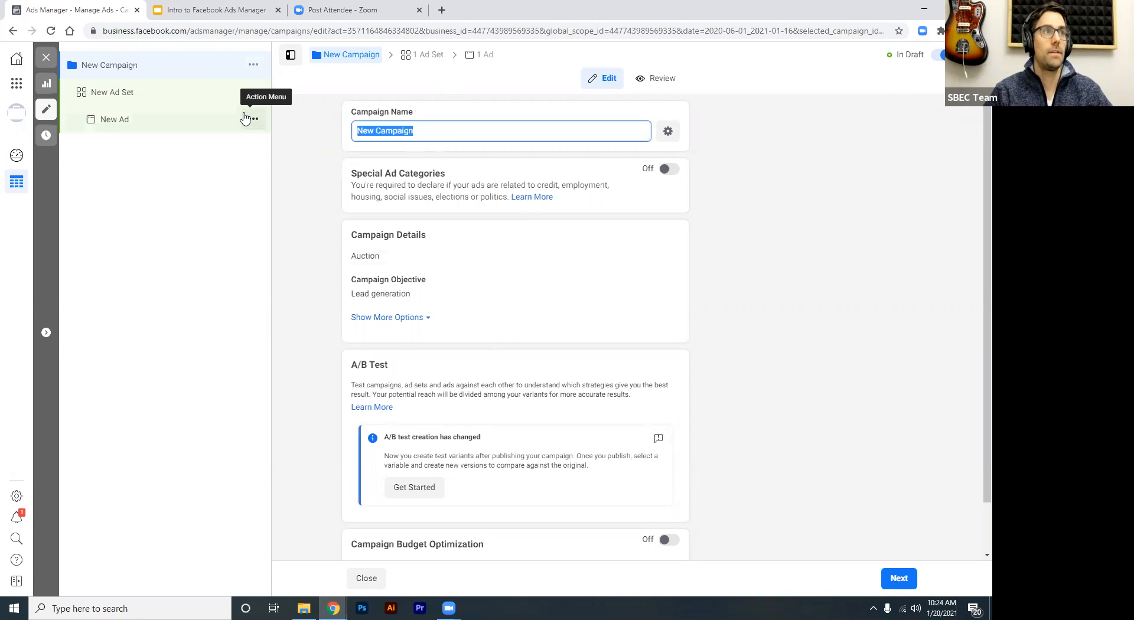
pyautogui.write('New')
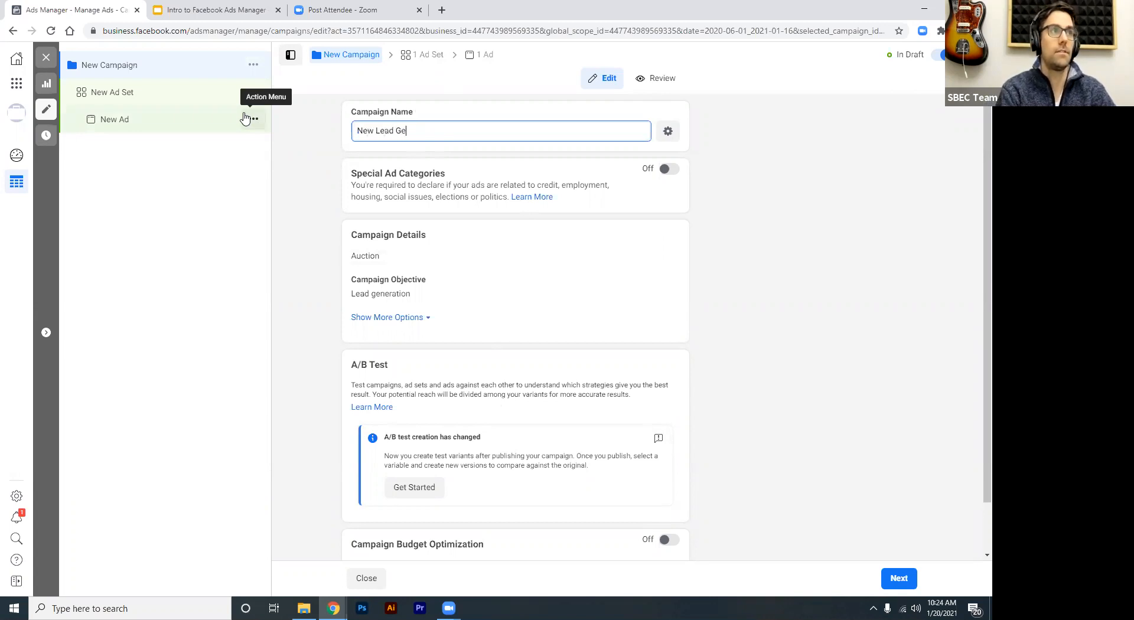
pyautogui.write('Lead Generation Form')
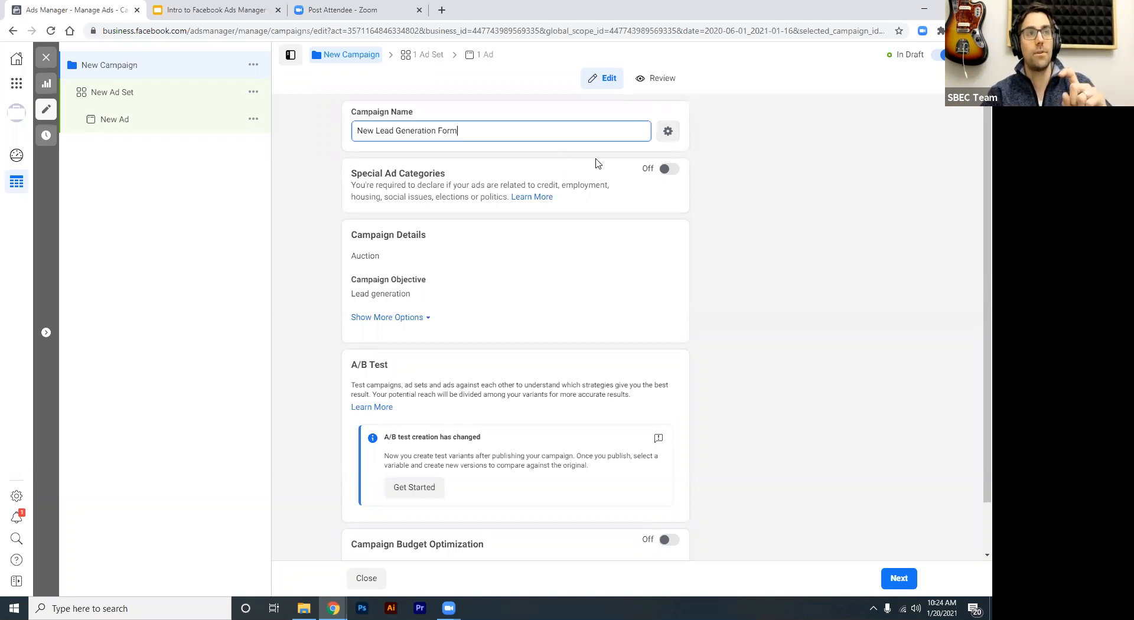
# Examine the help on special ad categories and the additional options in the campaign details
pyautogui.click(541, 199)
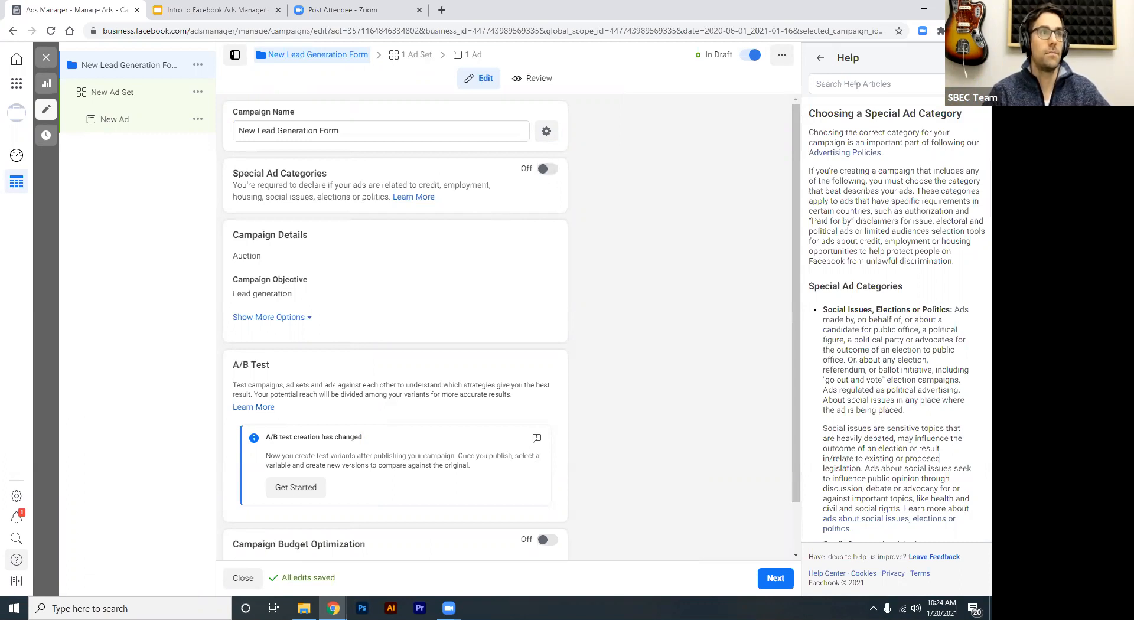
pyautogui.click(975, 58)
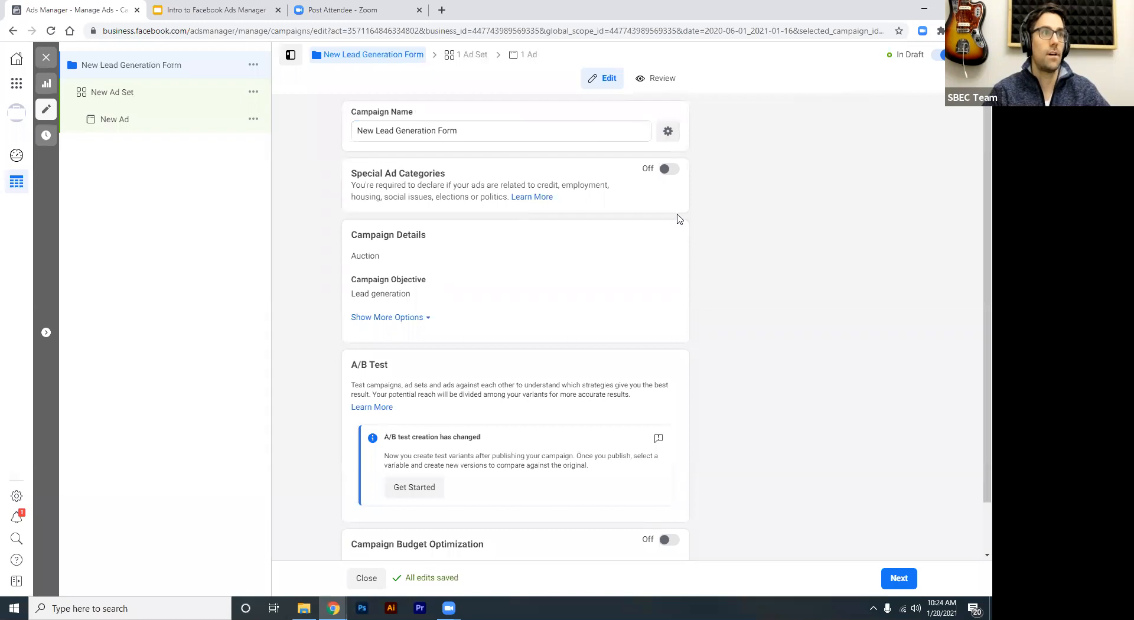
pyautogui.scroll(-1, 644, 241)
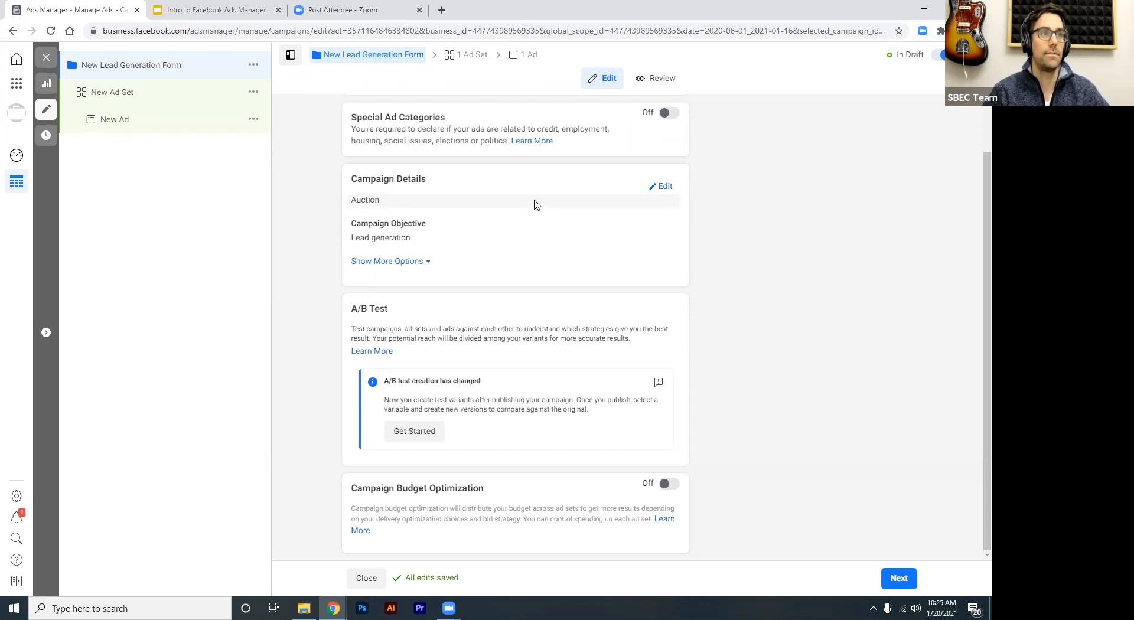
pyautogui.click(429, 262)
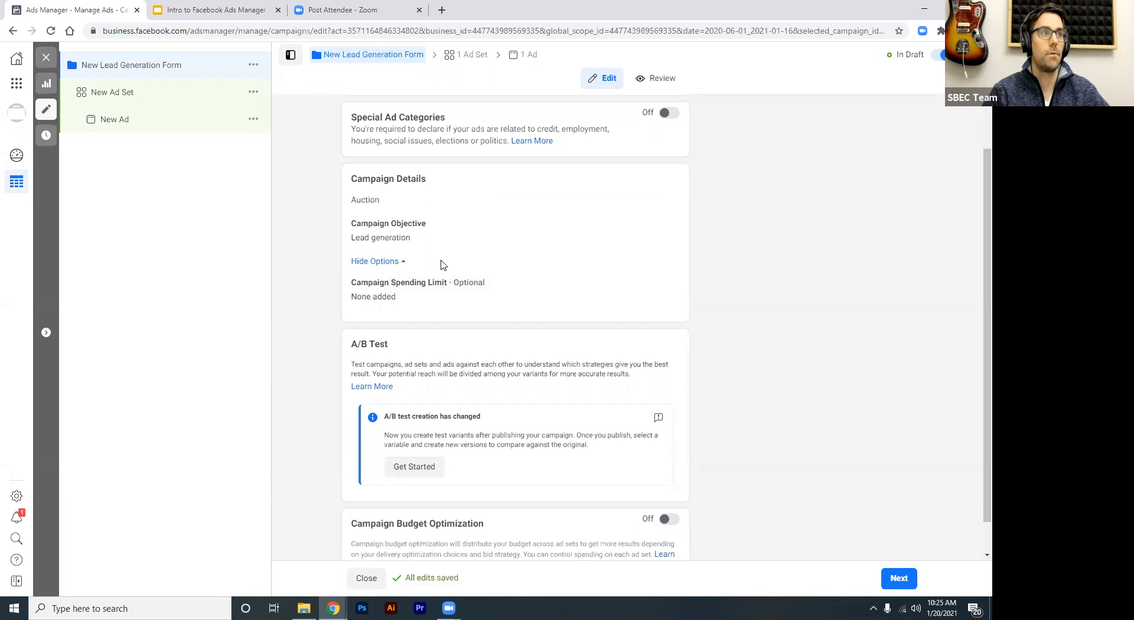
pyautogui.click(401, 261)
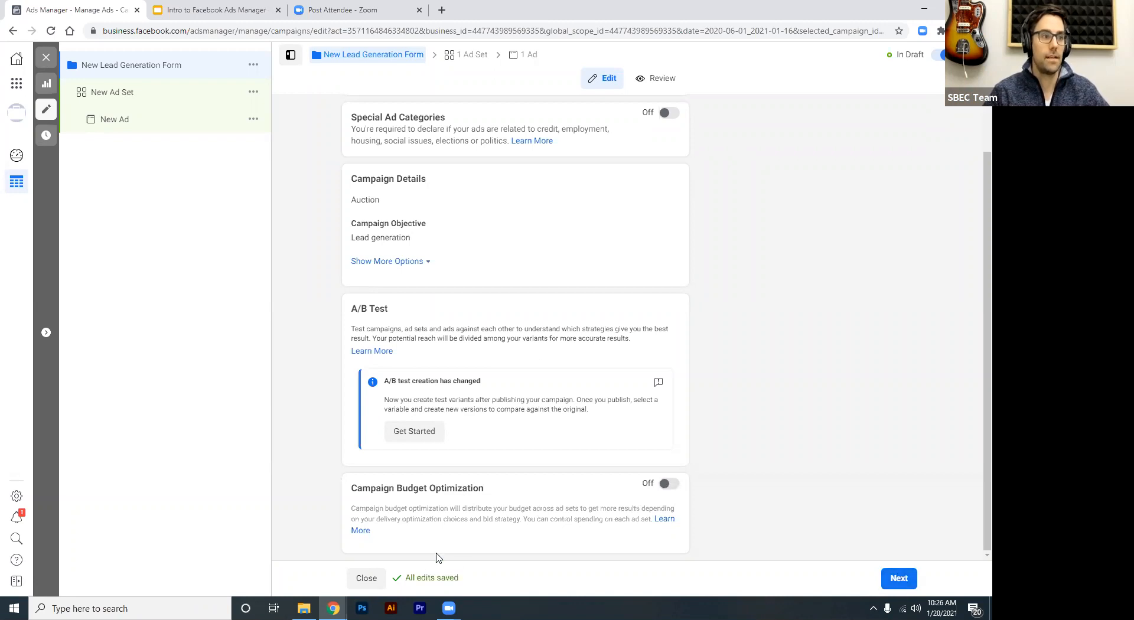
# Continue to the ad set settings and choose bfresh.media as the Facebook Page to promote
pyautogui.click(885, 582)
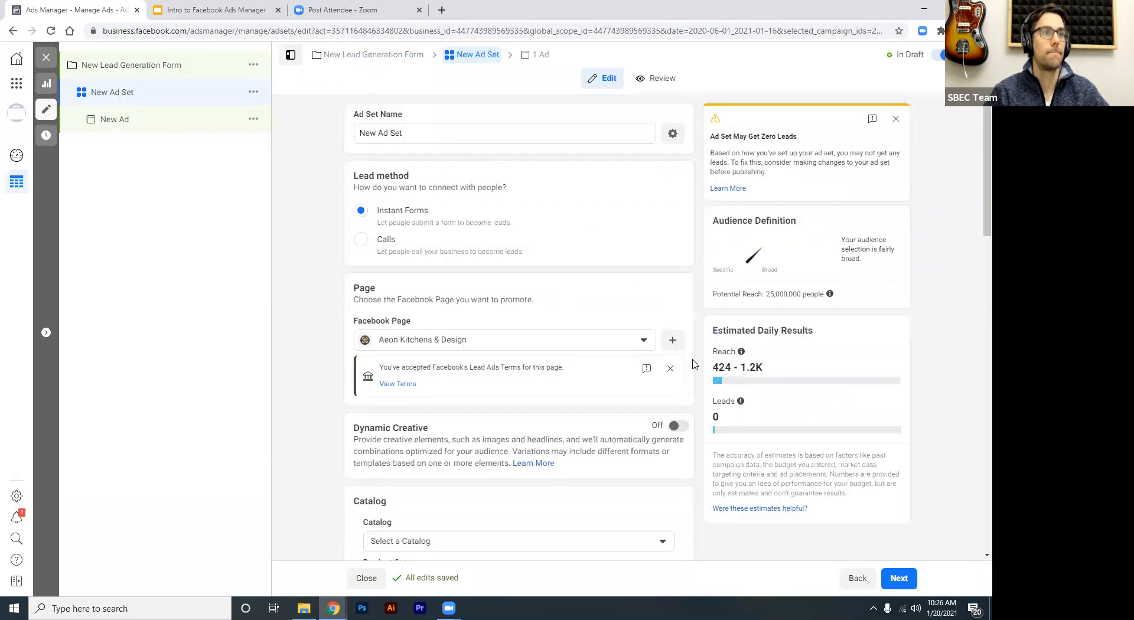
pyautogui.click(641, 343)
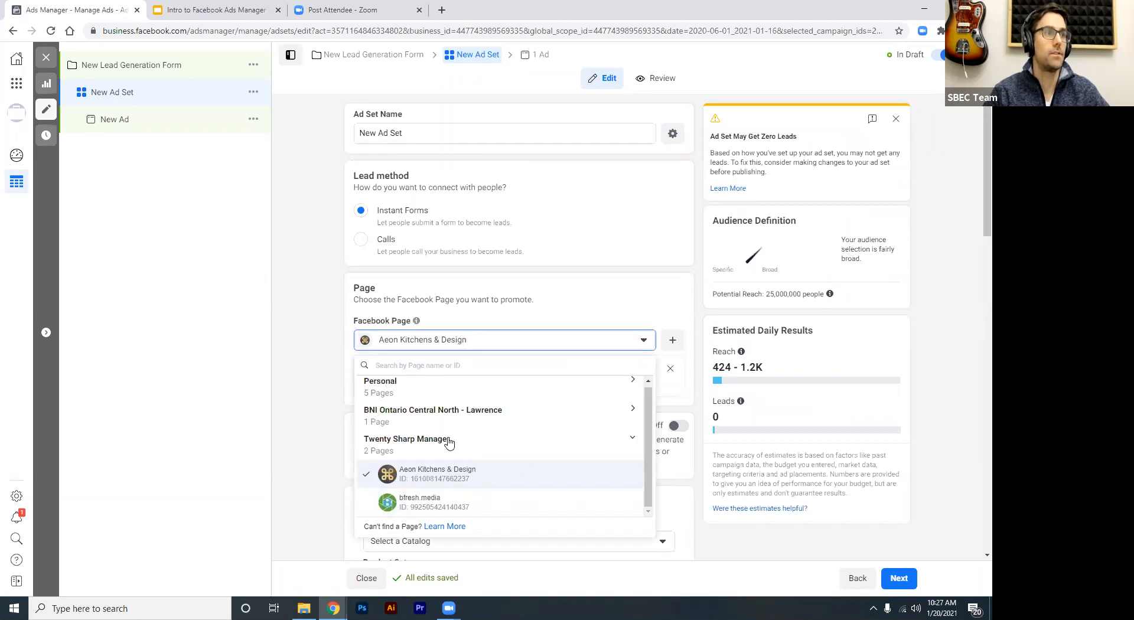
pyautogui.moveTo(649, 394); pyautogui.dragTo(648, 390)
pyautogui.click(433, 391)
pyautogui.scroll(-2, 484, 413)
pyautogui.scroll(-2, 501, 421)
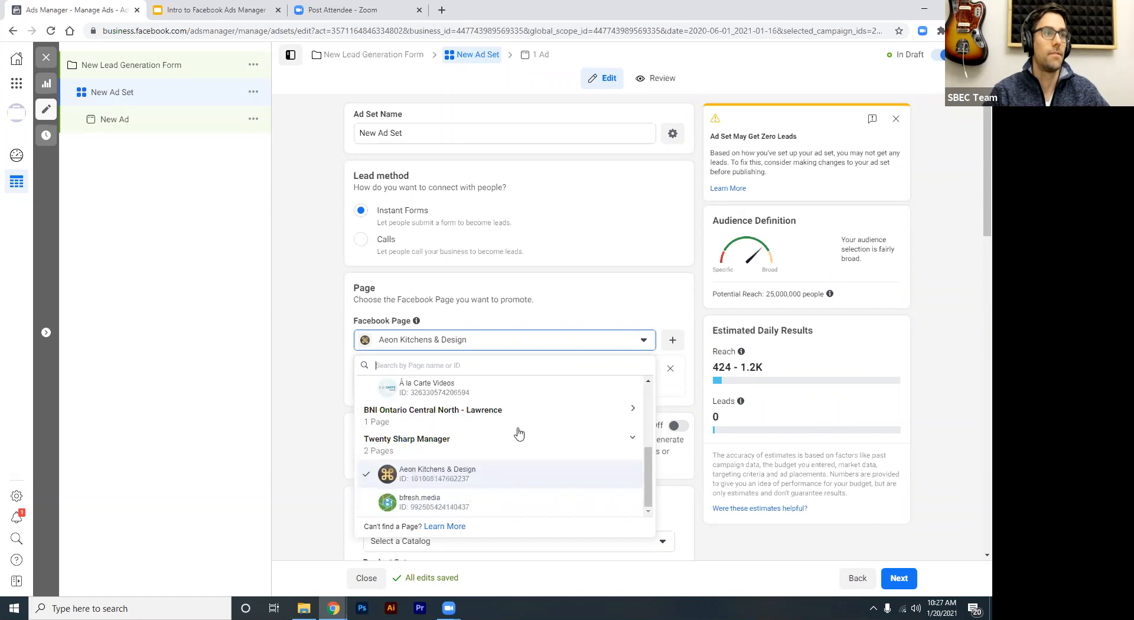
pyautogui.click(466, 502)
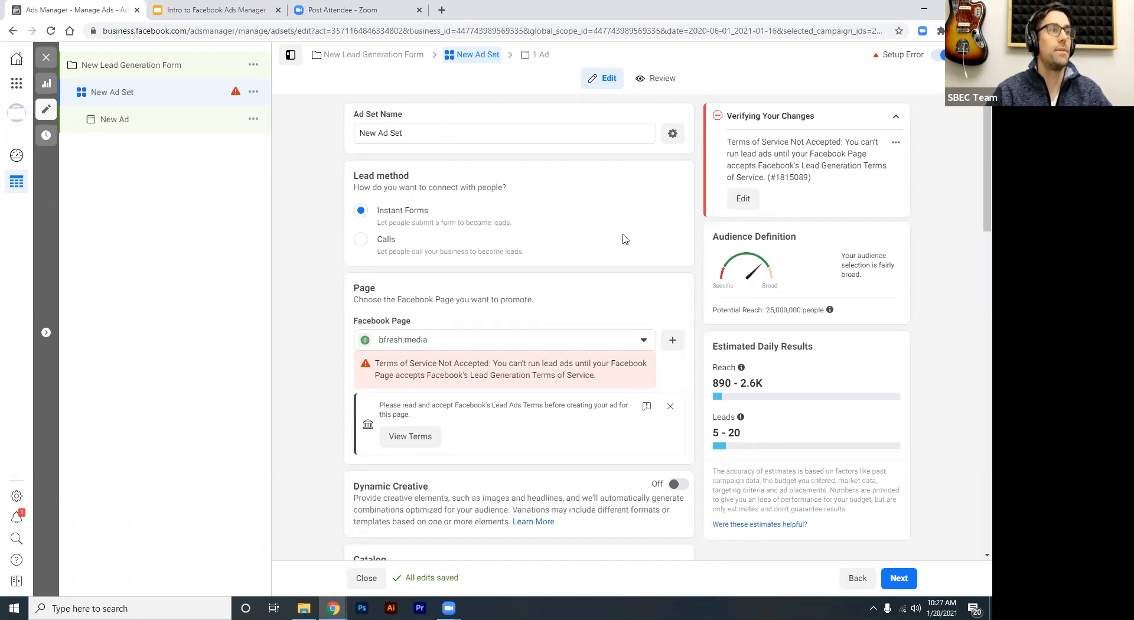
# Rename the ad set as "Cats are da best"
pyautogui.scroll(-3, 335, 302)
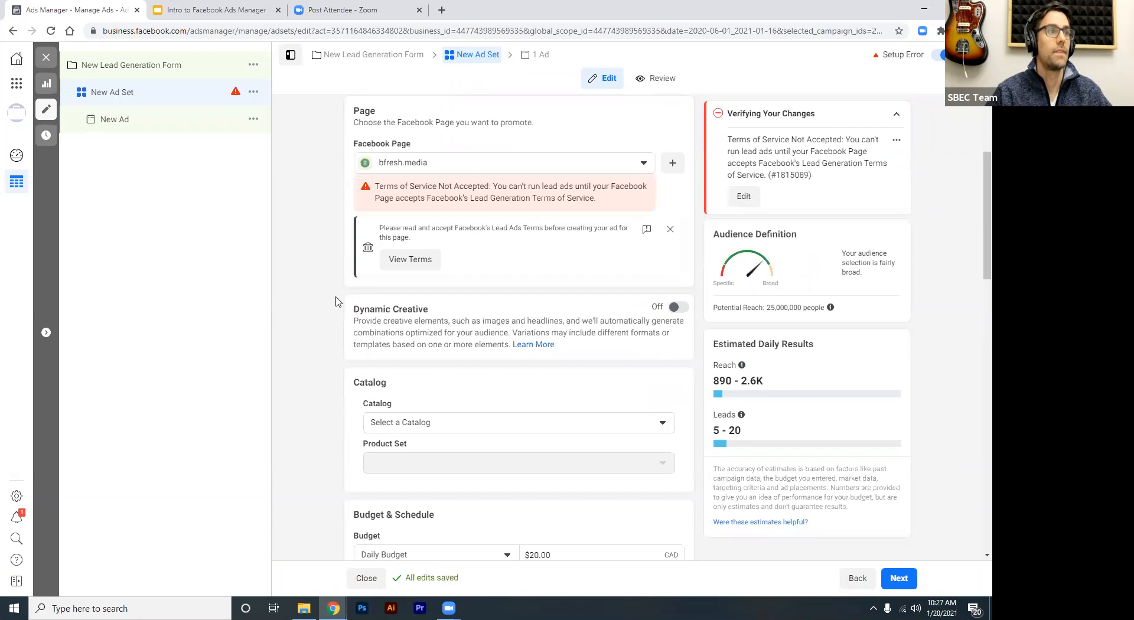
pyautogui.scroll(3, 335, 302)
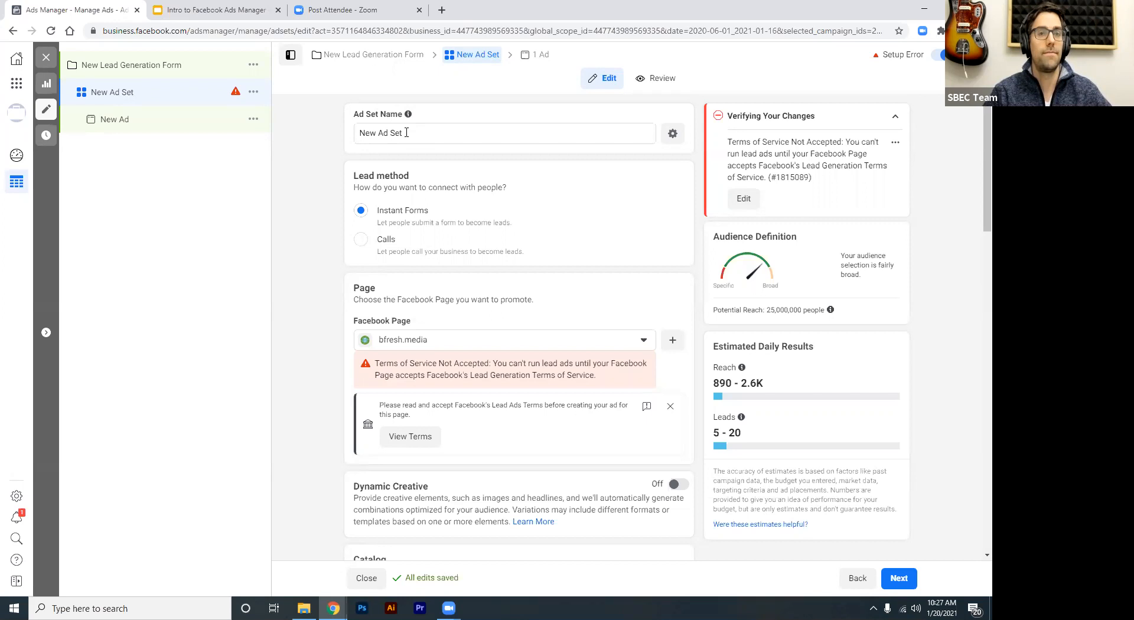
pyautogui.moveTo(406, 133); pyautogui.dragTo(322, 135)
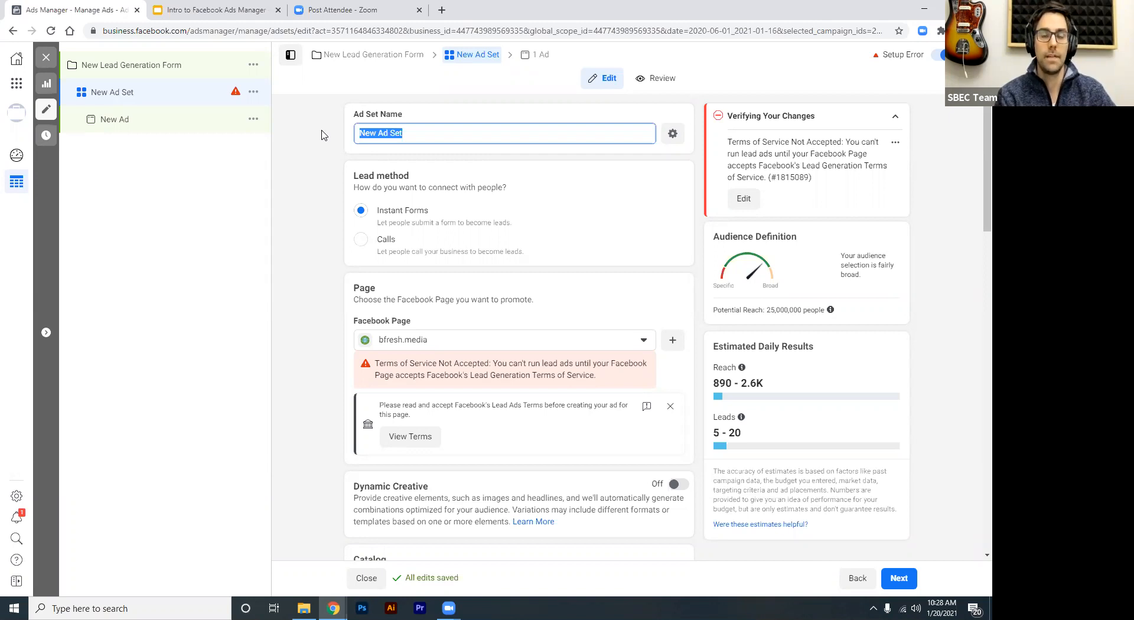
pyautogui.write('Ca')
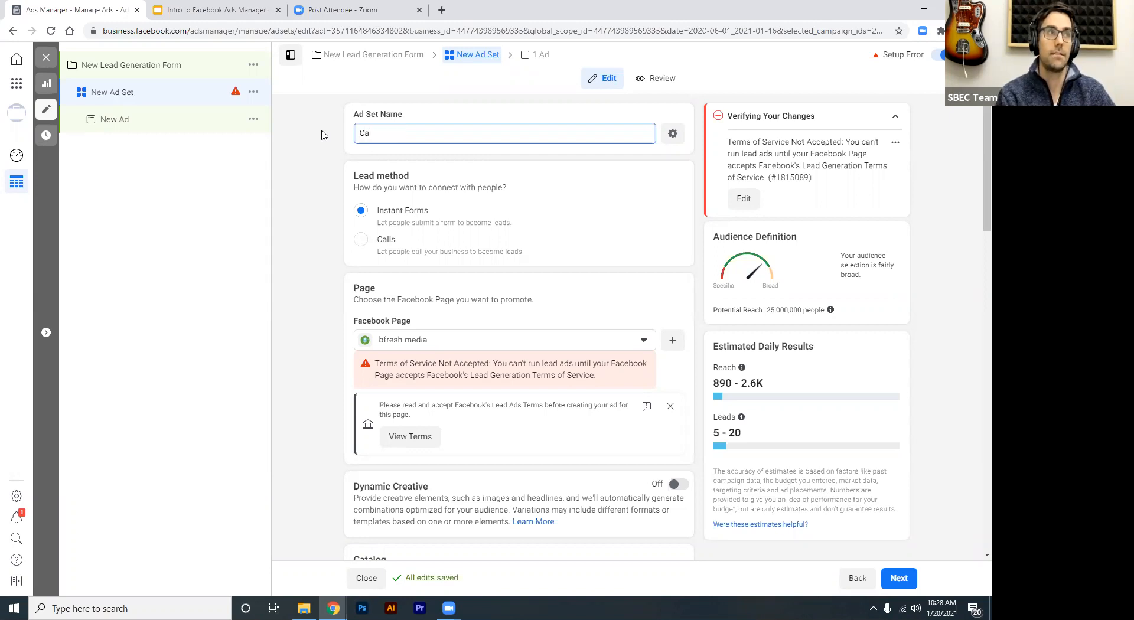
pyautogui.write('ts a')
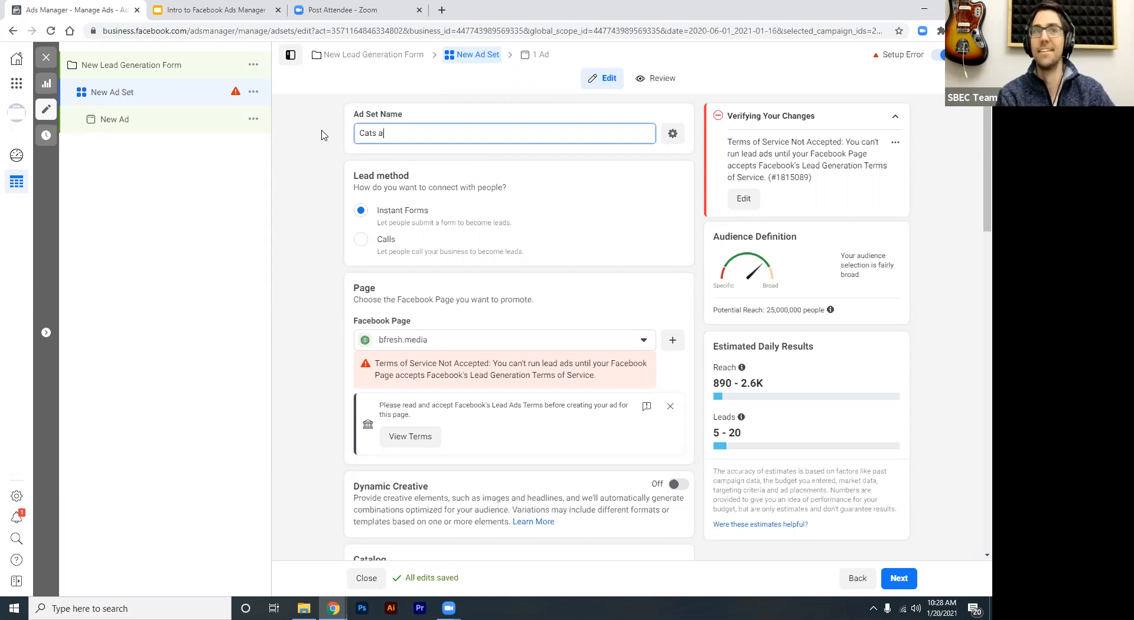
pyautogui.write('re da best')
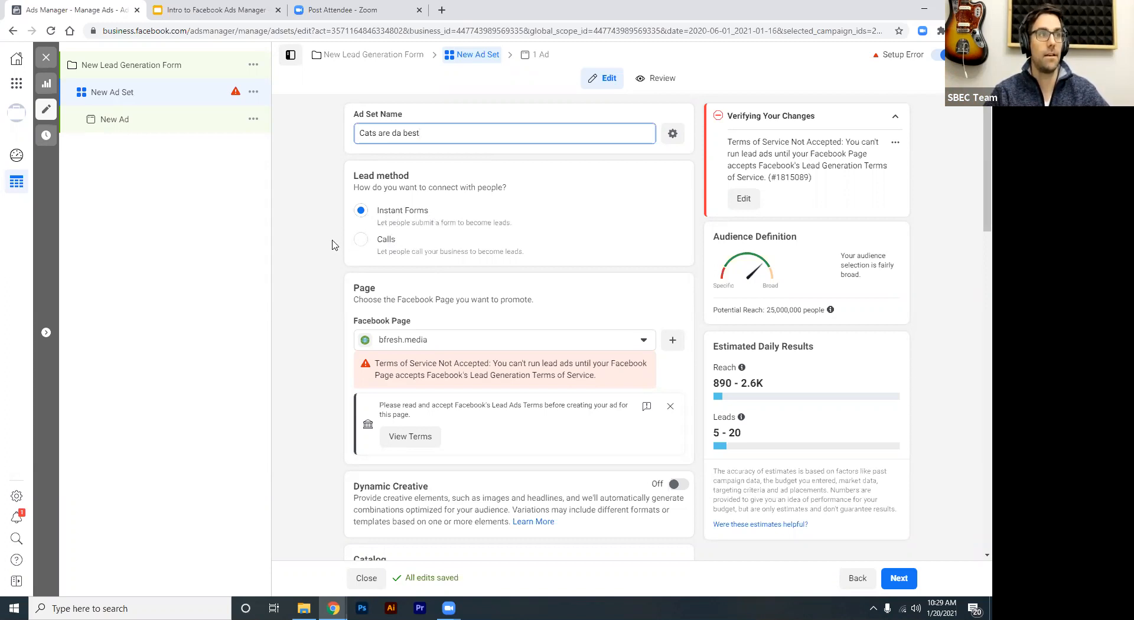
# Open Facebook's Lead Ads Terms for the bfresh.media page and agree to them
pyautogui.scroll(-2, 332, 244)
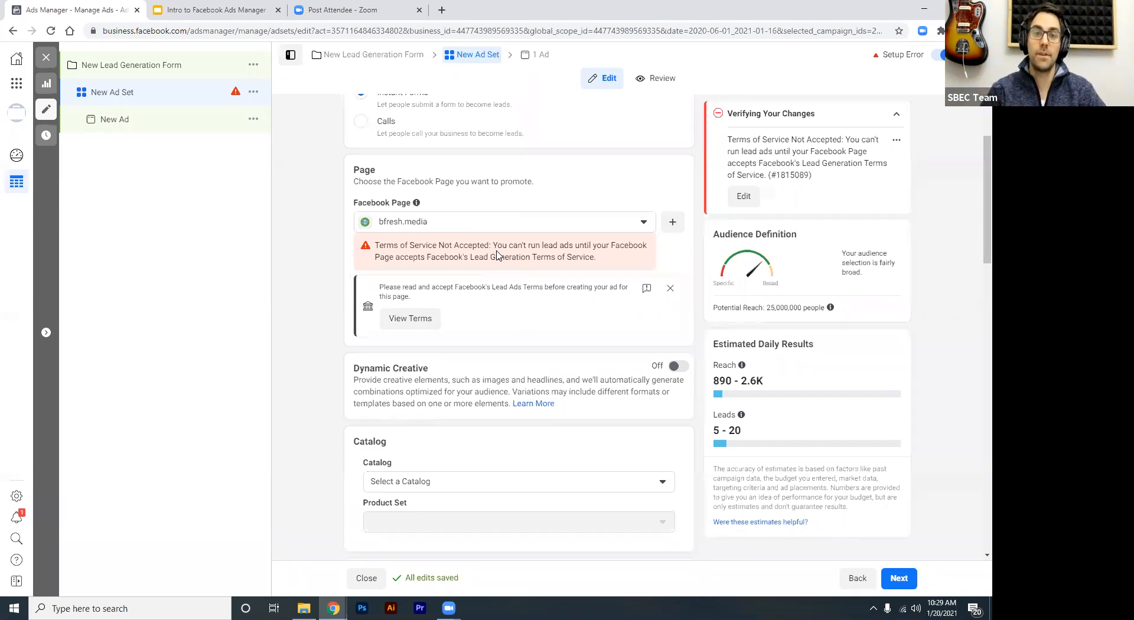
pyautogui.click(413, 318)
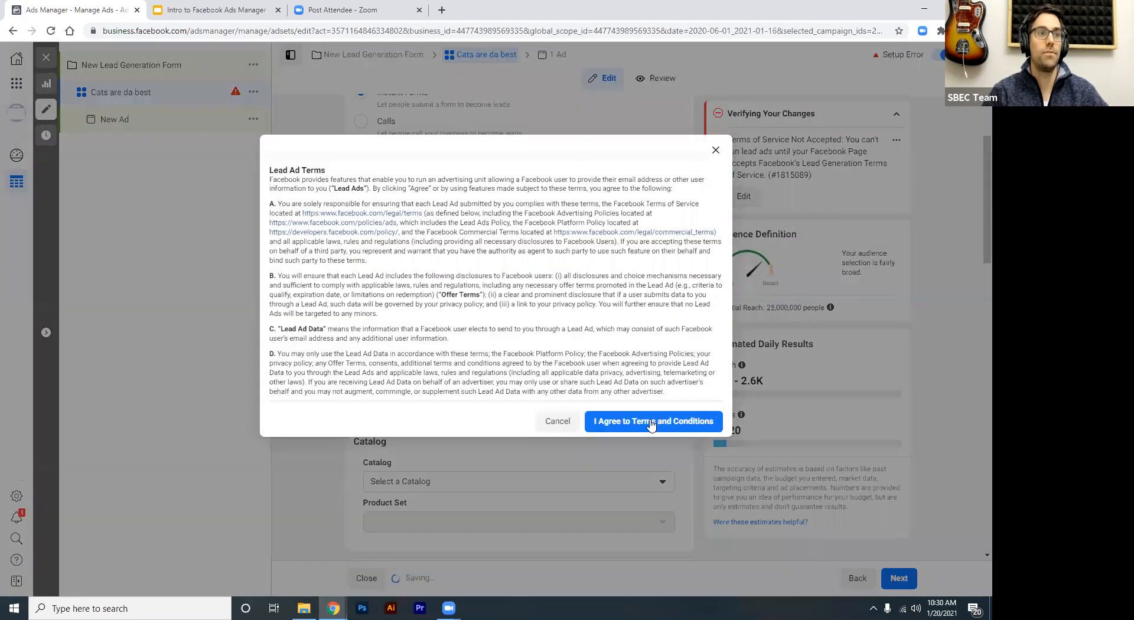
pyautogui.click(617, 420)
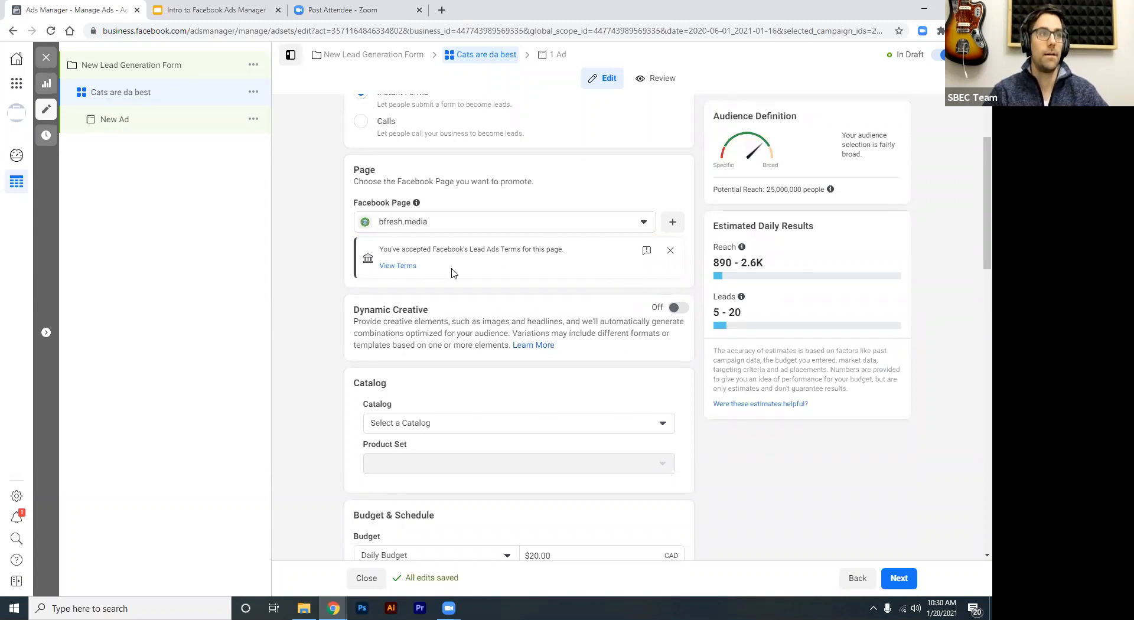
# Examine the ad set's Dynamic Creative section and the list of catalogs available for selection
pyautogui.scroll(-1, 328, 263)
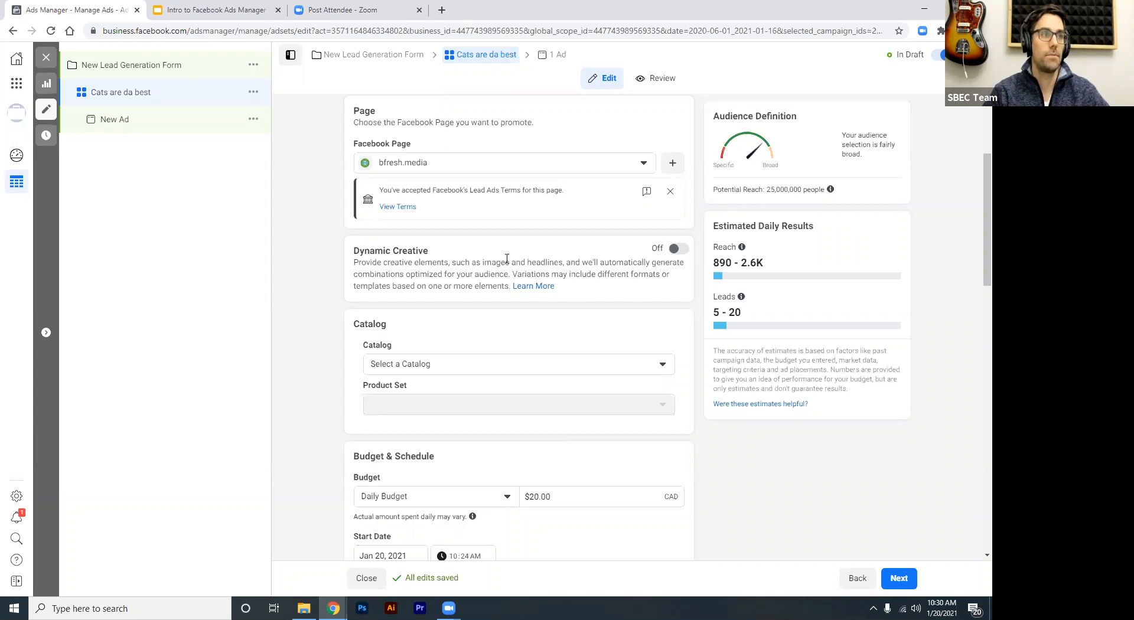
pyautogui.scroll(-1, 506, 262)
pyautogui.scroll(-1, 505, 263)
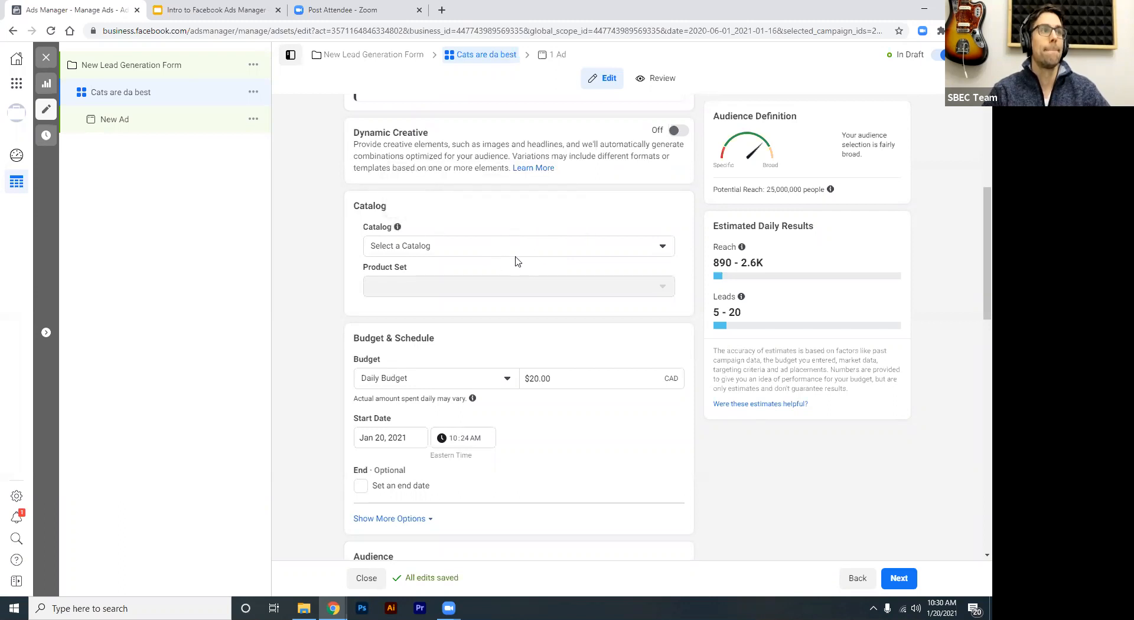
pyautogui.click(662, 247)
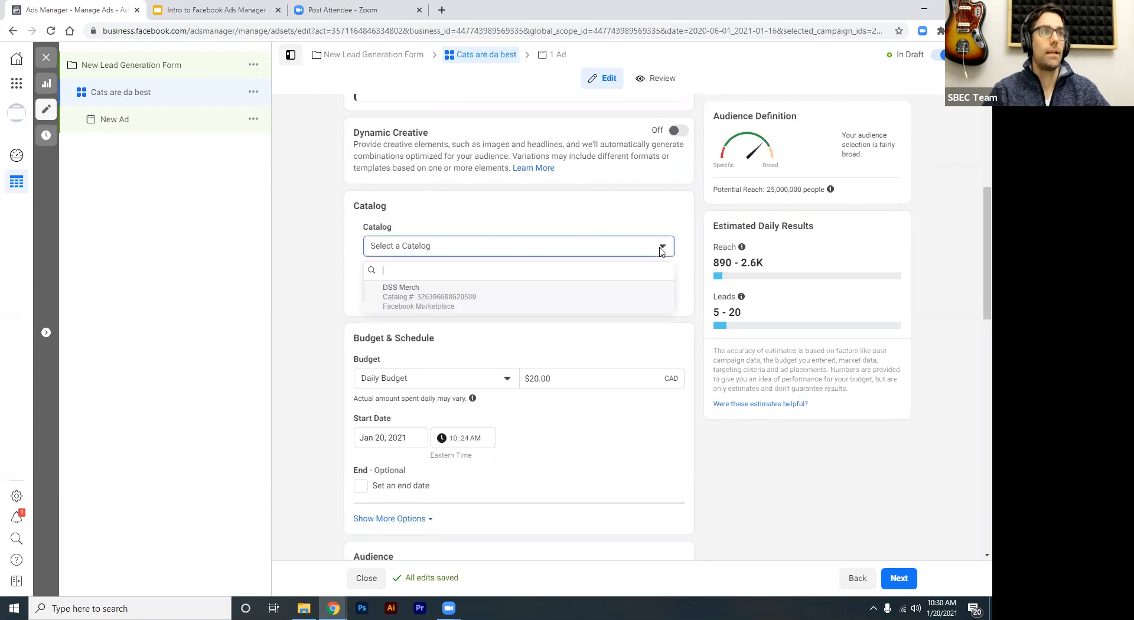
pyautogui.click(537, 206)
pyautogui.click(660, 250)
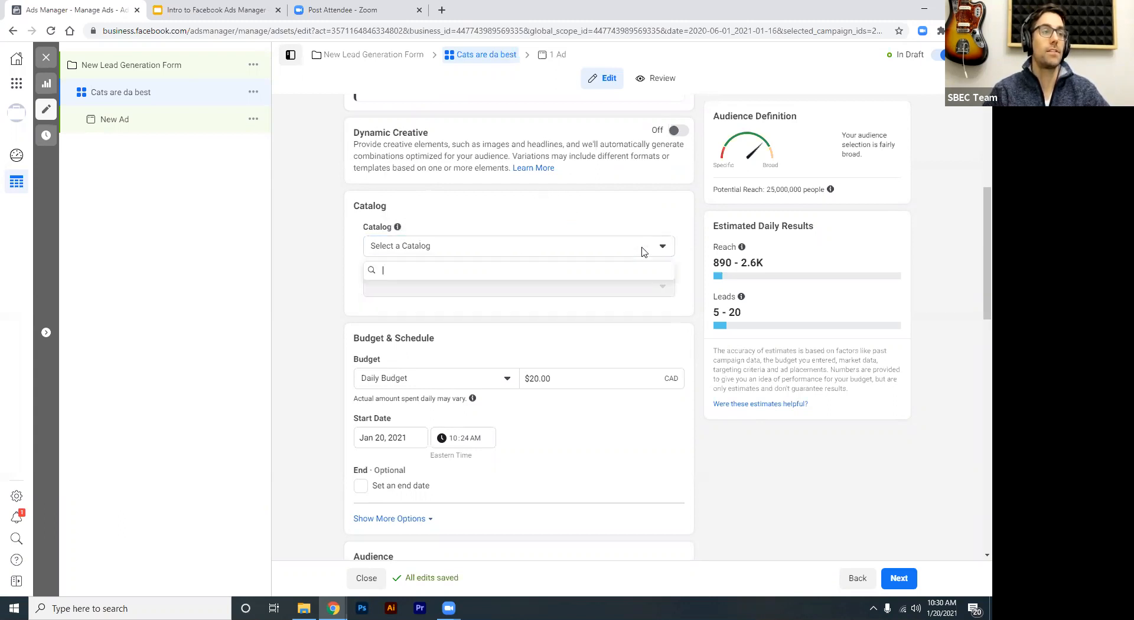
pyautogui.click(516, 211)
pyautogui.scroll(3, 590, 236)
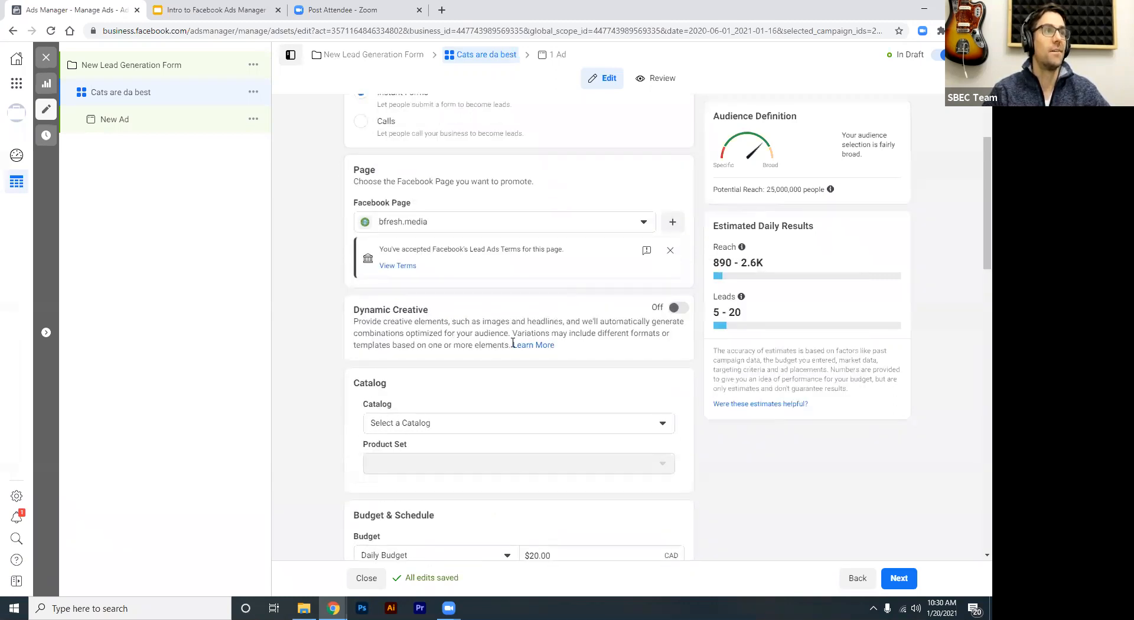
# Preview the products in the DSS Merch catalog without selecting a catalog for the ad set
pyautogui.scroll(-2, 418, 355)
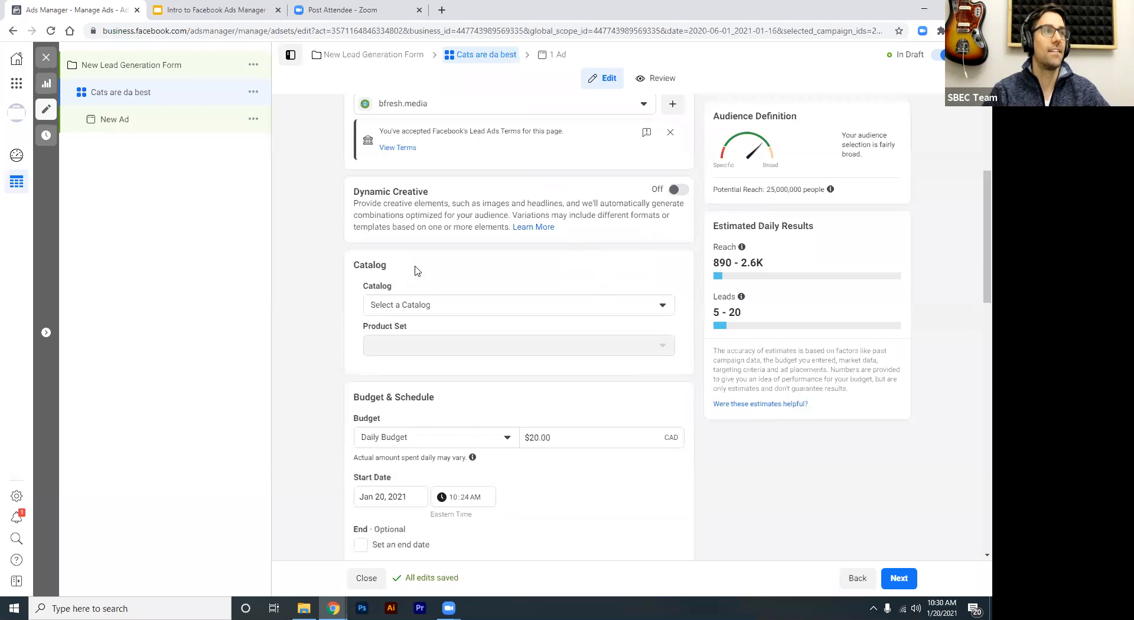
pyautogui.scroll(-2, 472, 266)
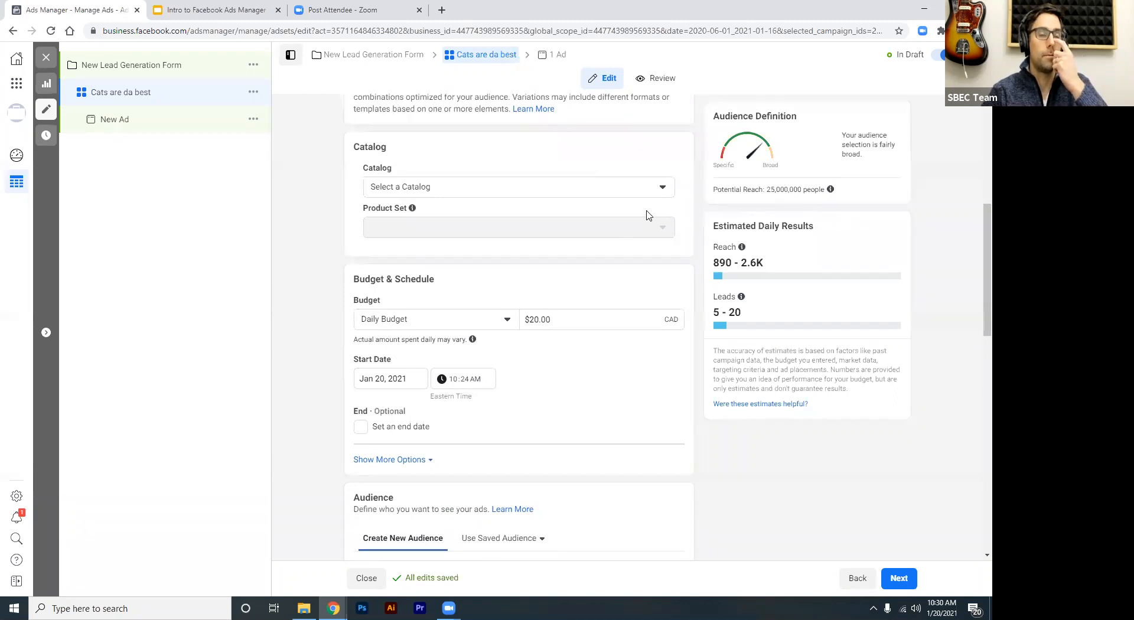
pyautogui.click(662, 187)
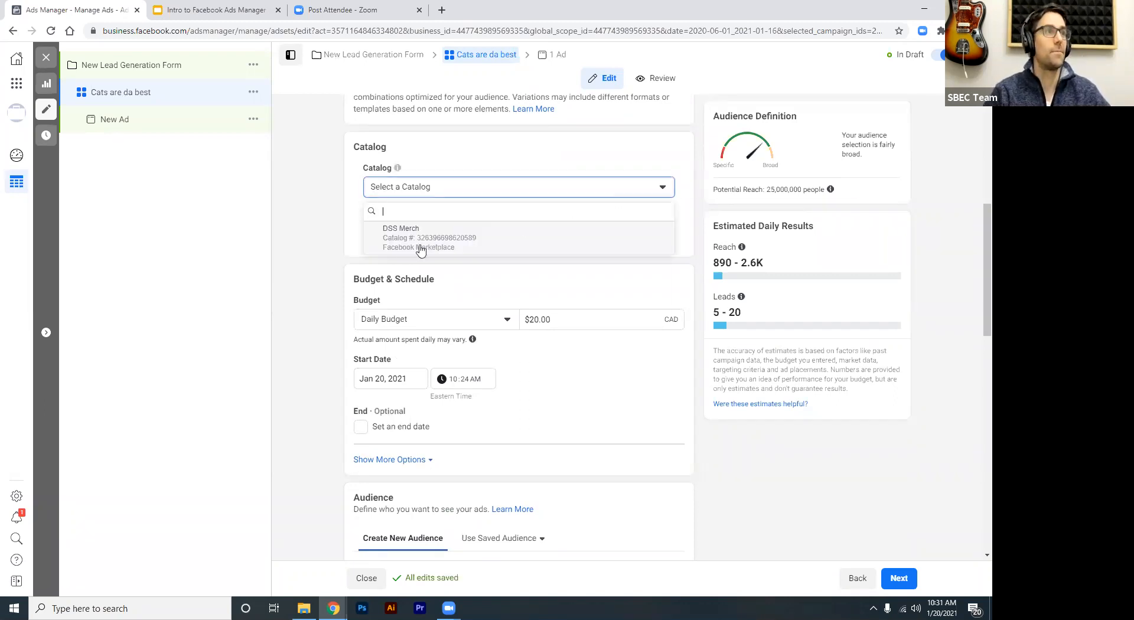
pyautogui.moveTo(453, 231)
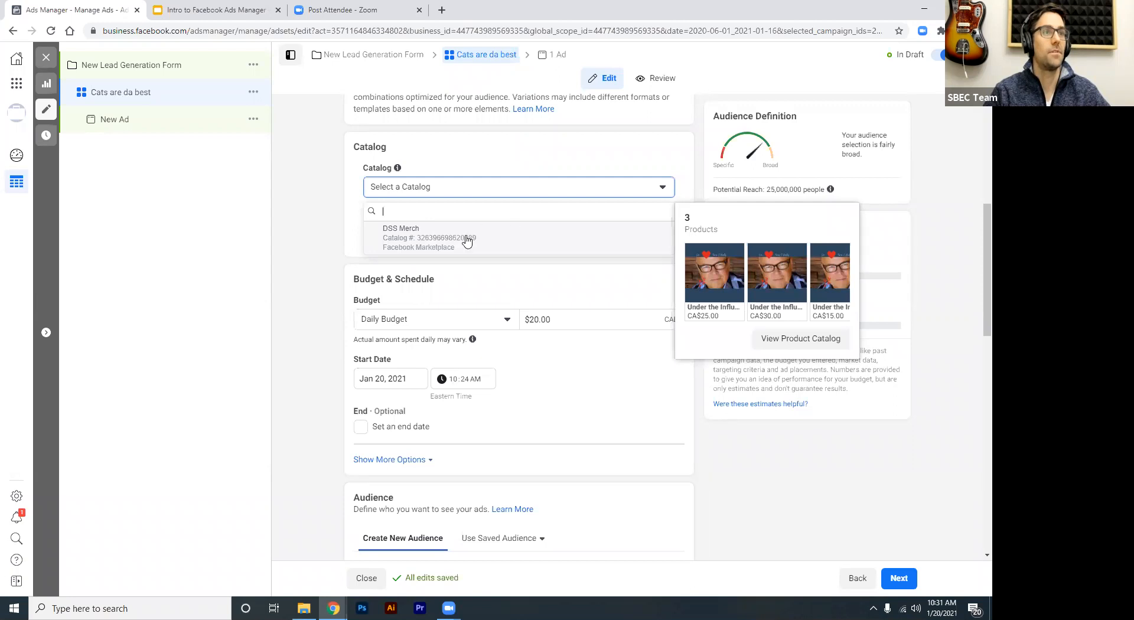
pyautogui.click(439, 168)
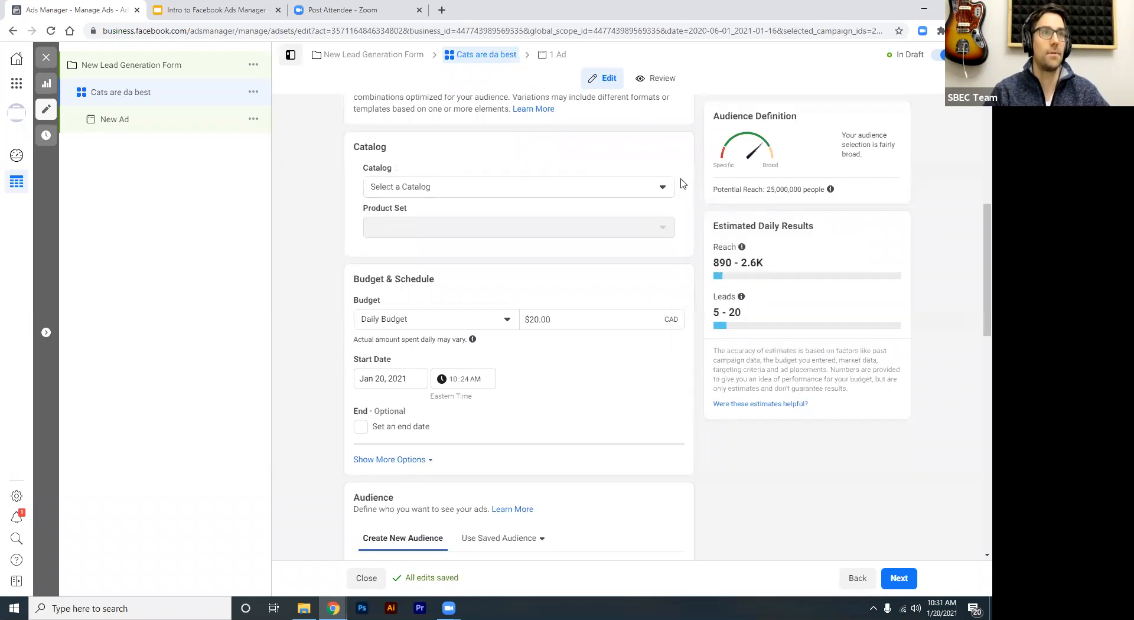
# Examine the daily and lifetime budget types in the ad set's Budget & Schedule section, keeping Daily Budget
pyautogui.scroll(-1, 682, 180)
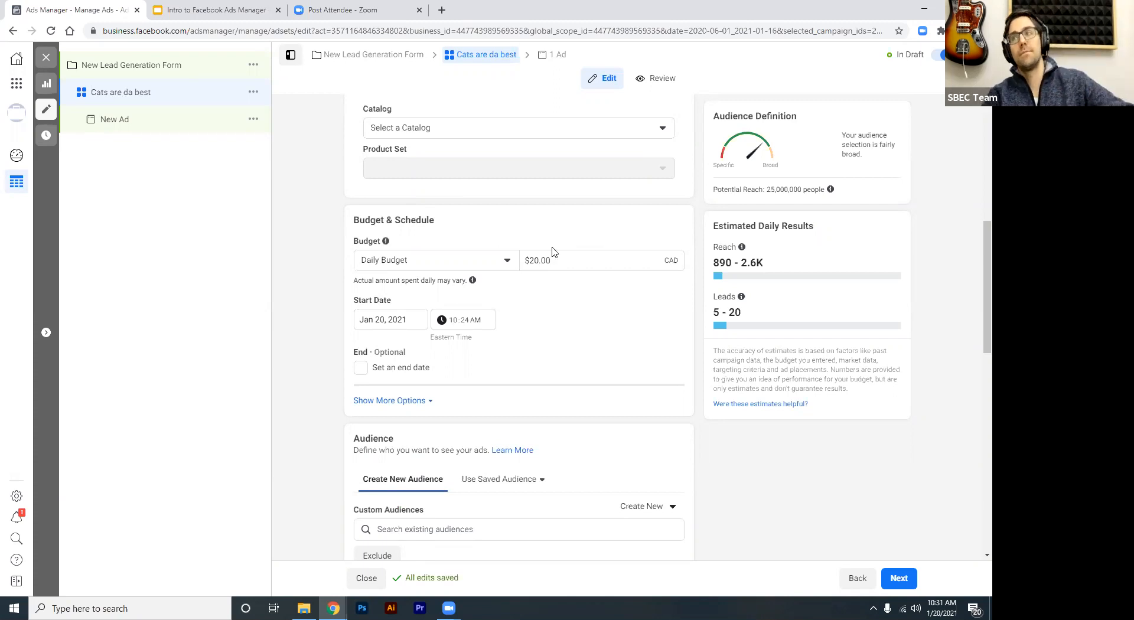
pyautogui.click(506, 260)
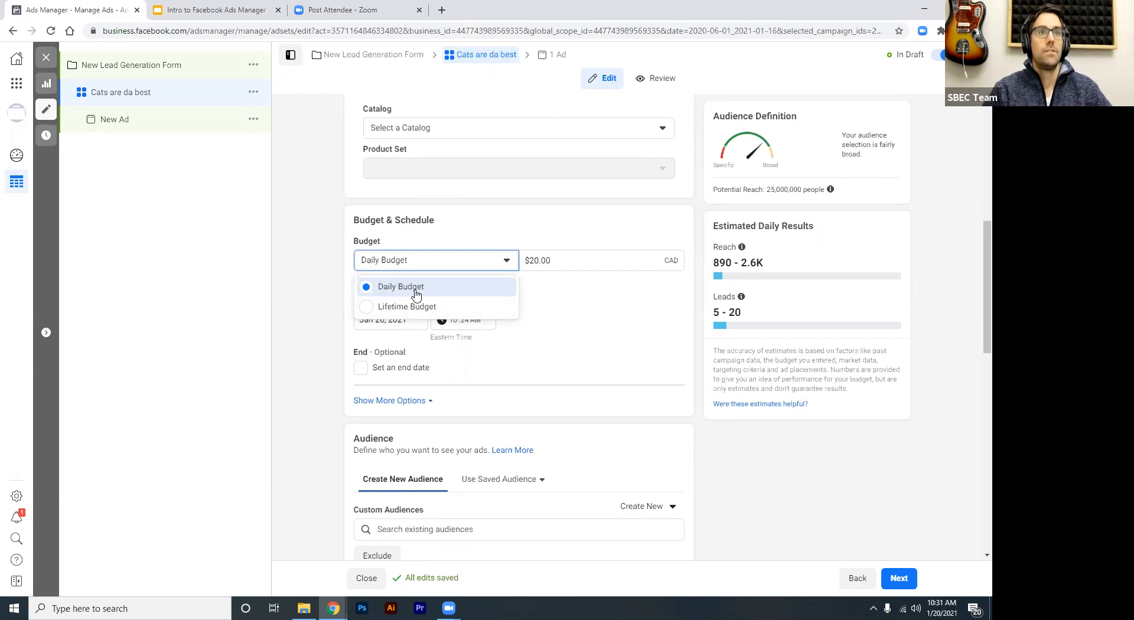
pyautogui.click(425, 235)
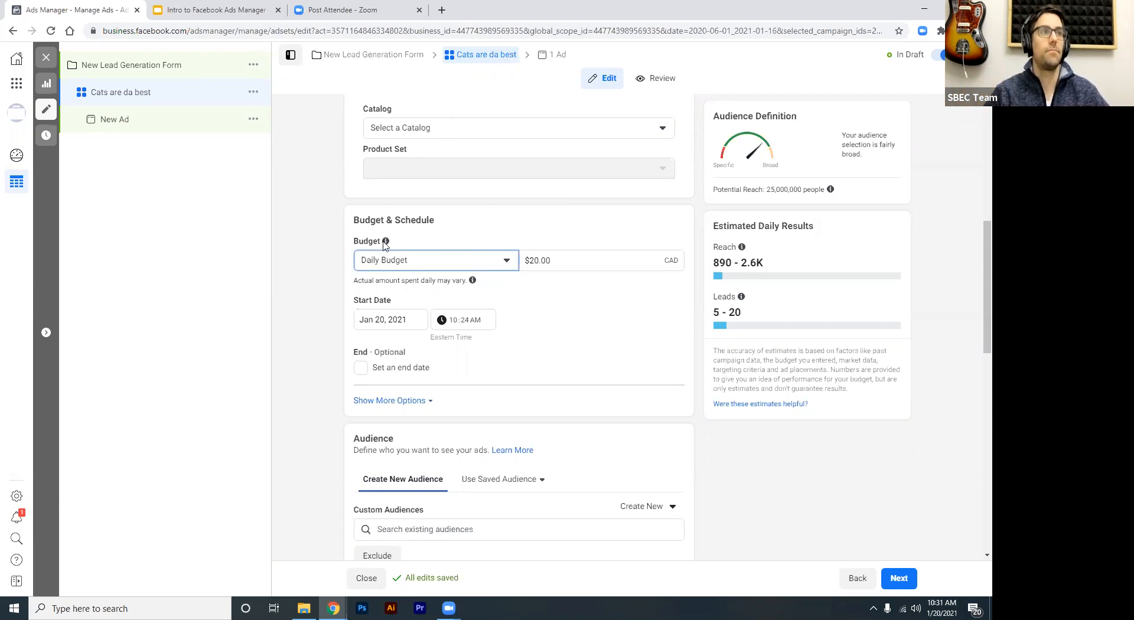
pyautogui.scroll(3, 313, 265)
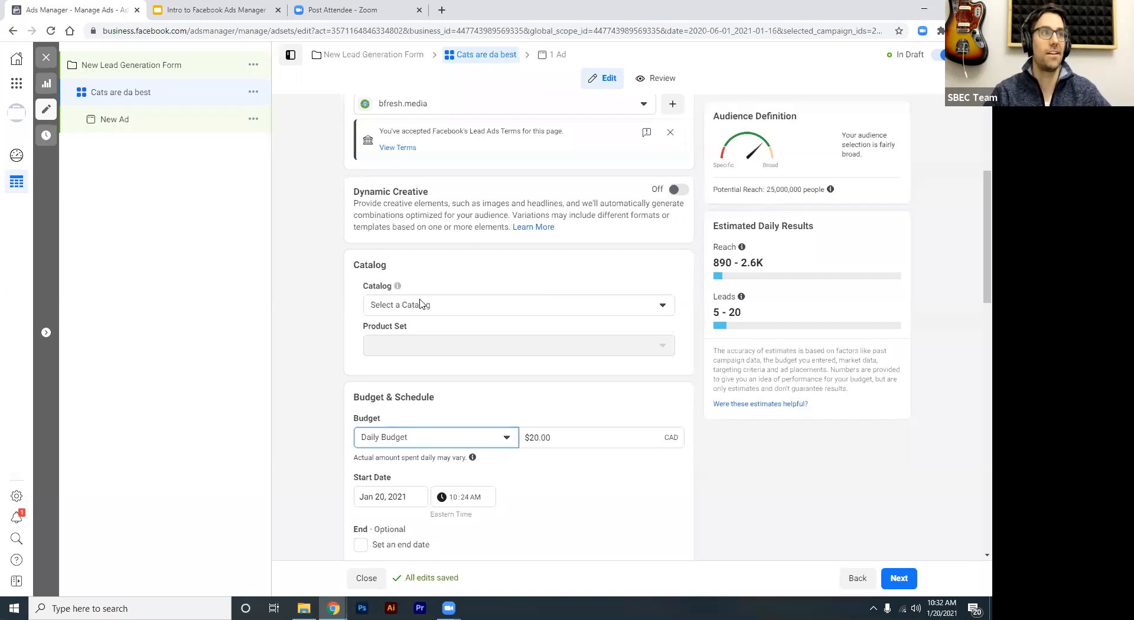
pyautogui.scroll(-4, 375, 314)
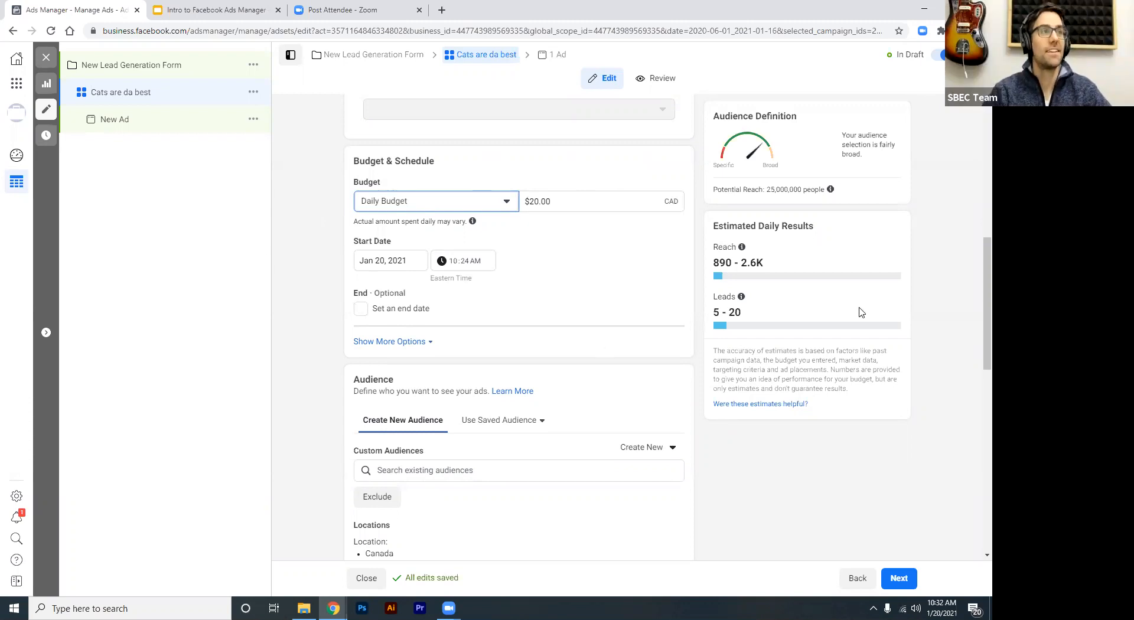
pyautogui.click(513, 204)
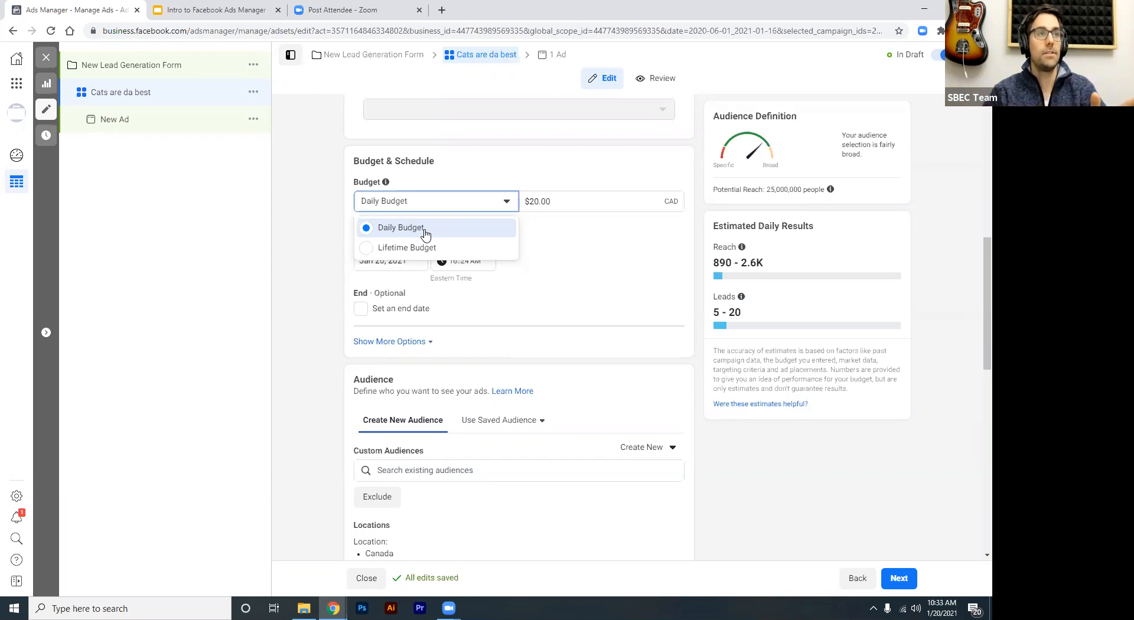
pyautogui.click(500, 197)
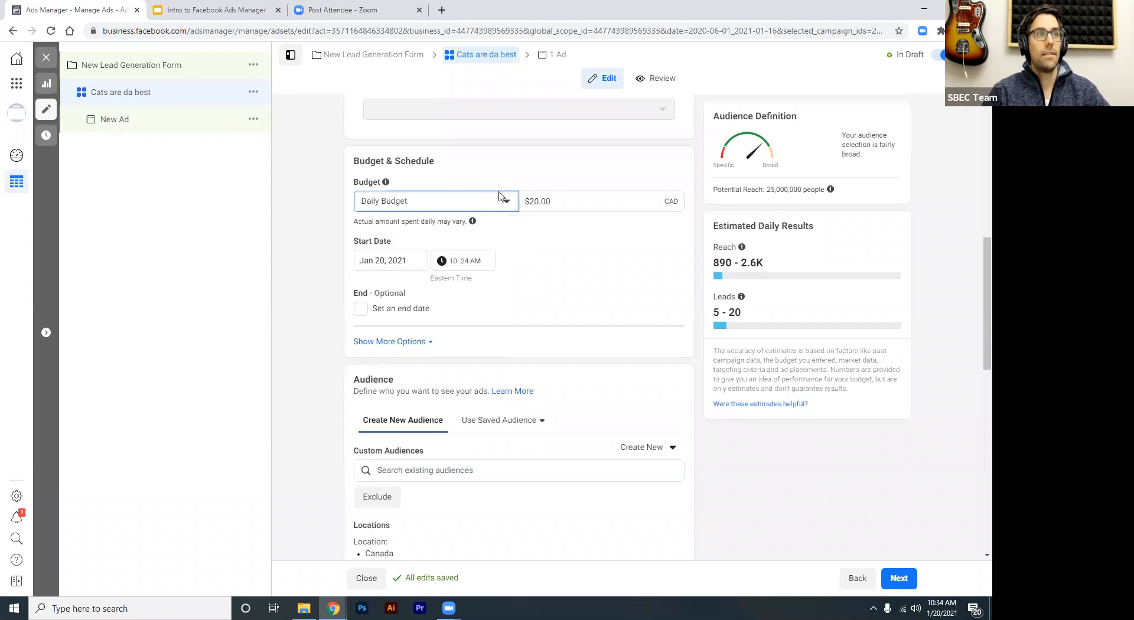
pyautogui.click(406, 203)
# Set the ad set's daily budget to $8.00 CAD
pyautogui.click(562, 200)
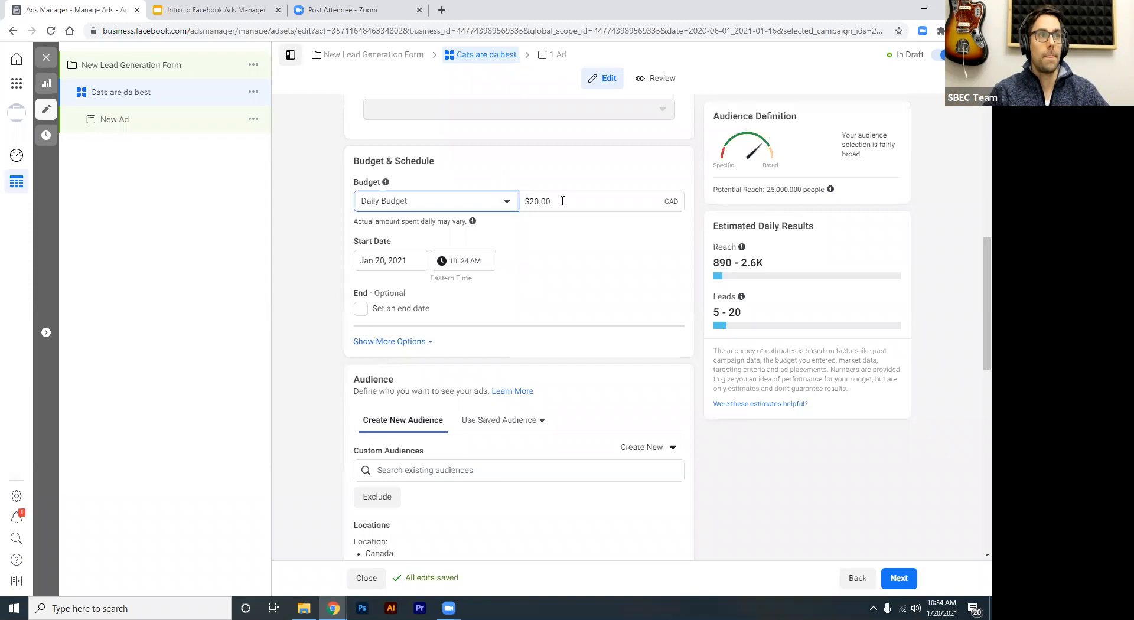
pyautogui.moveTo(533, 200); pyautogui.dragTo(539, 201)
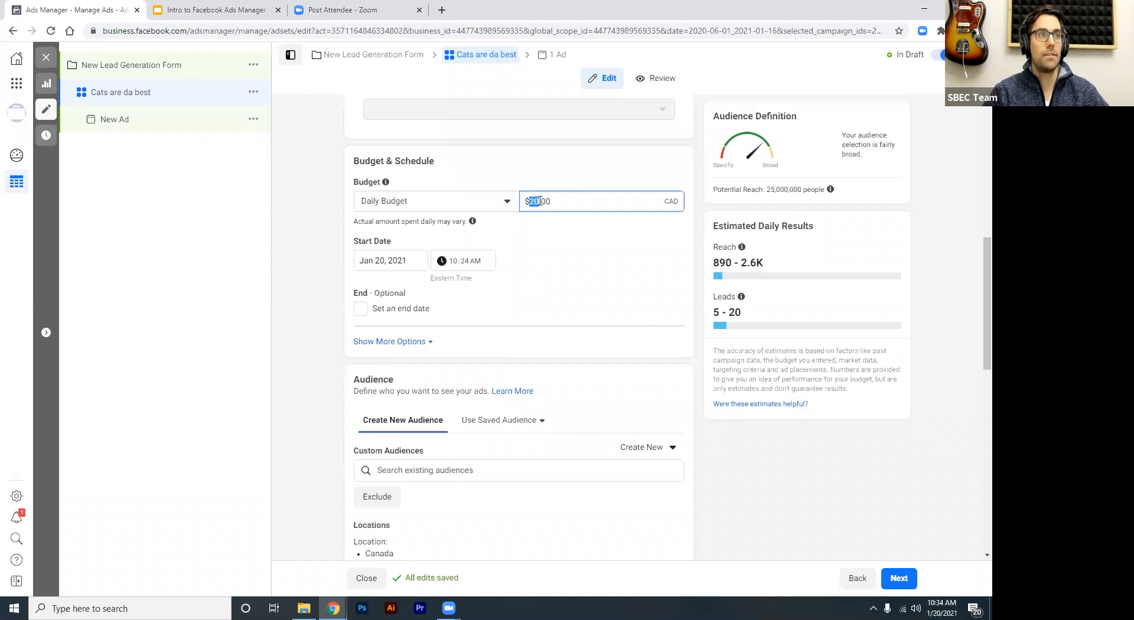
pyautogui.write('8')
pyautogui.click(570, 179)
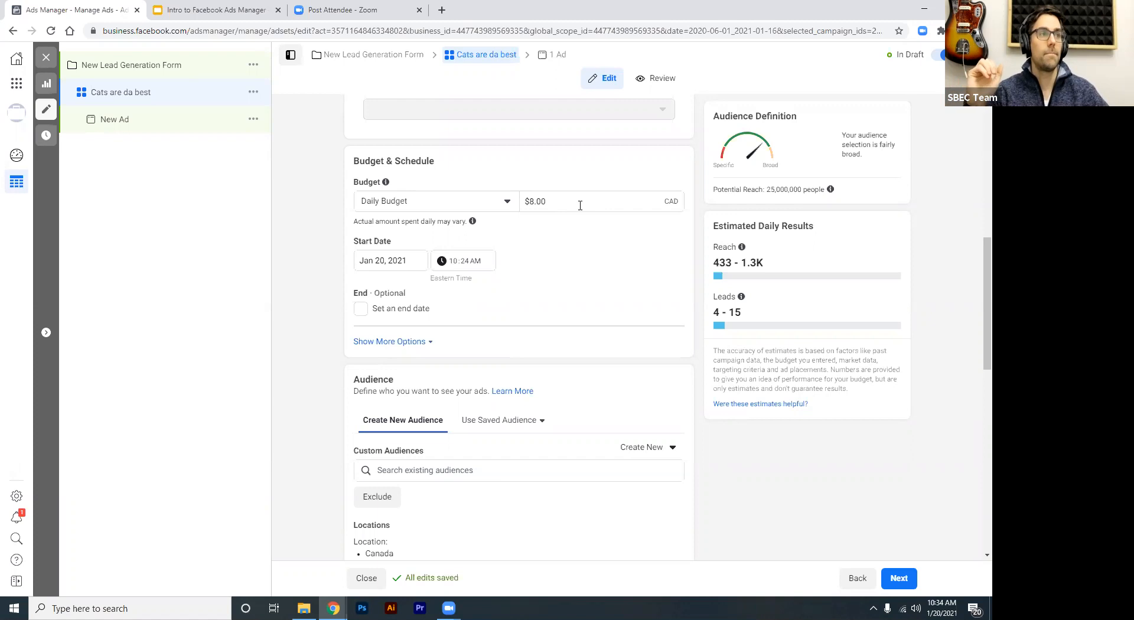
# Enable an end date for the ad set and set it to February 15, 2021
pyautogui.click(390, 260)
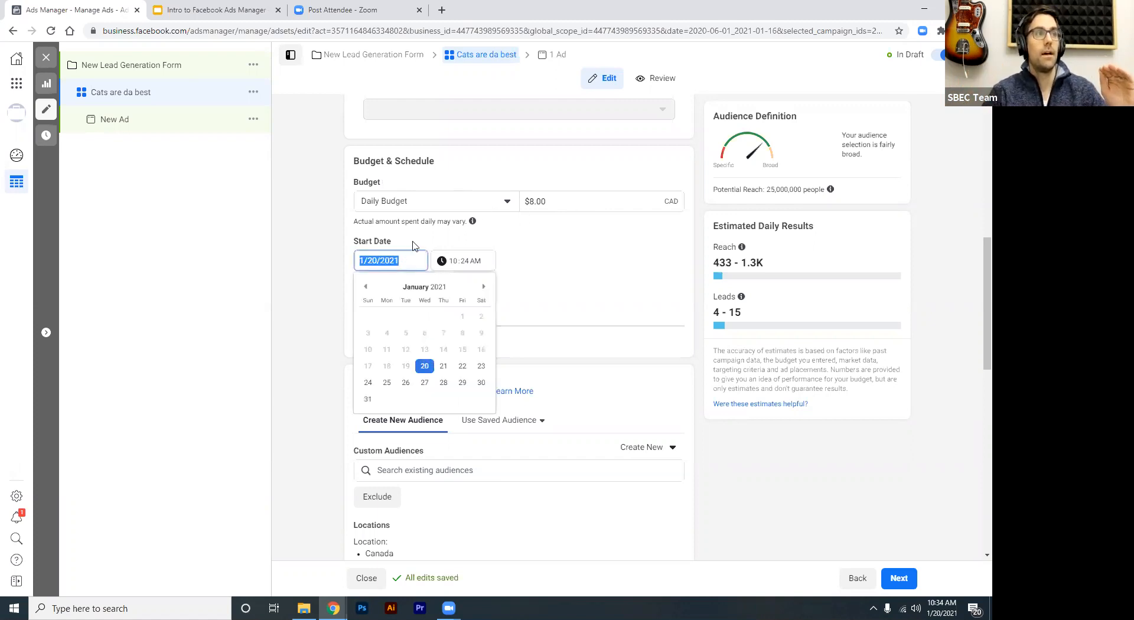
pyautogui.click(450, 235)
pyautogui.click(360, 308)
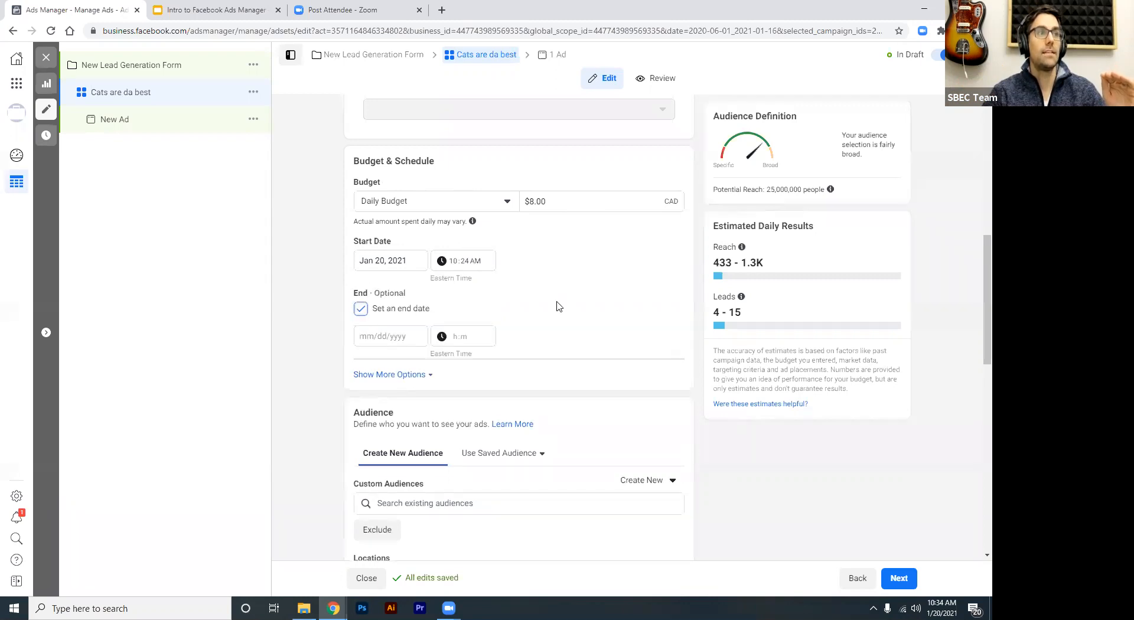
pyautogui.click(394, 337)
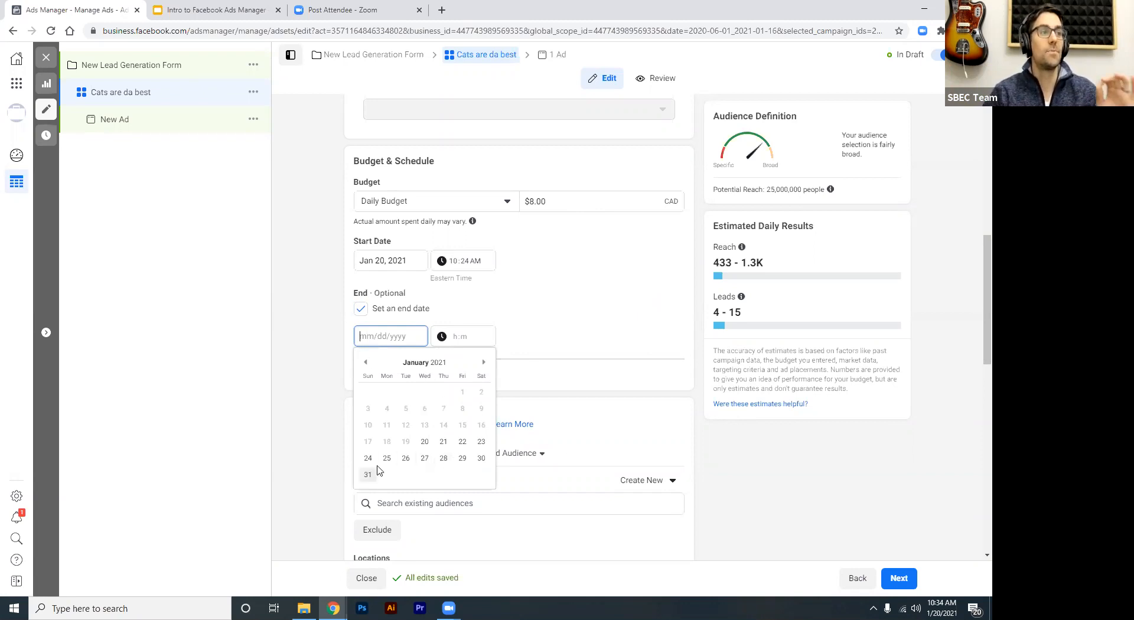
pyautogui.click(483, 363)
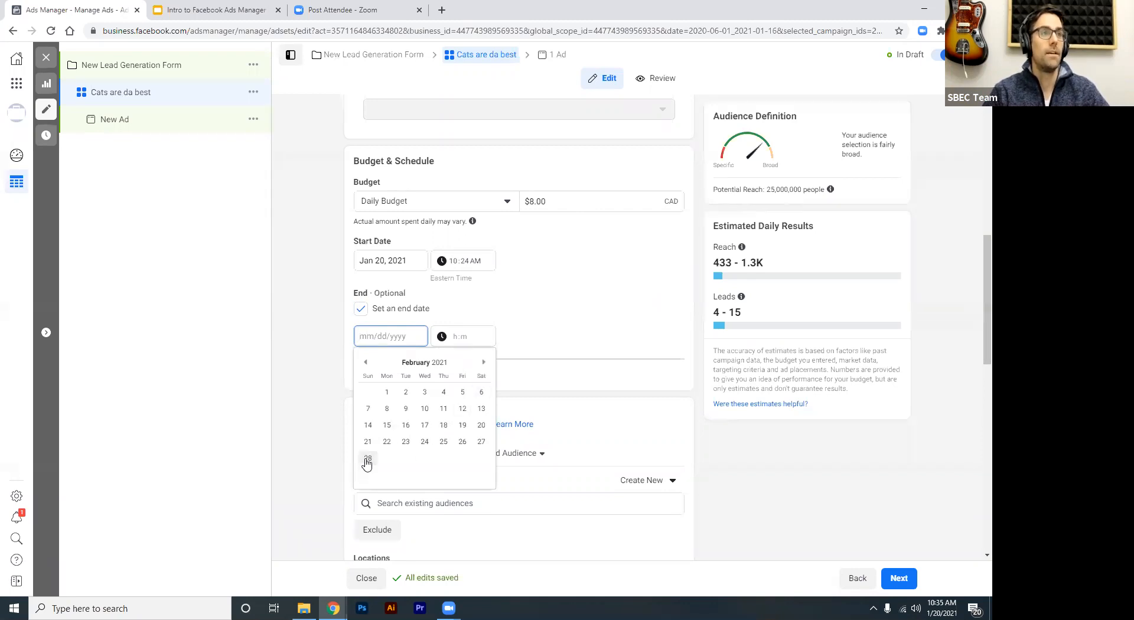
pyautogui.click(387, 425)
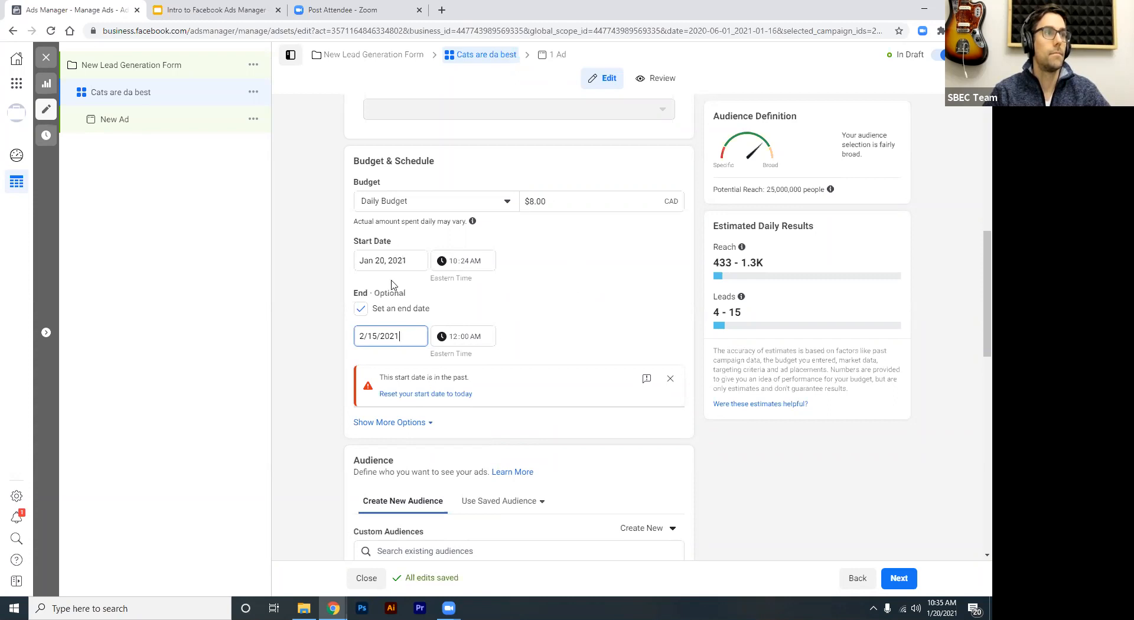
# Set the ad set's start date to January 21, 2021
pyautogui.click(392, 261)
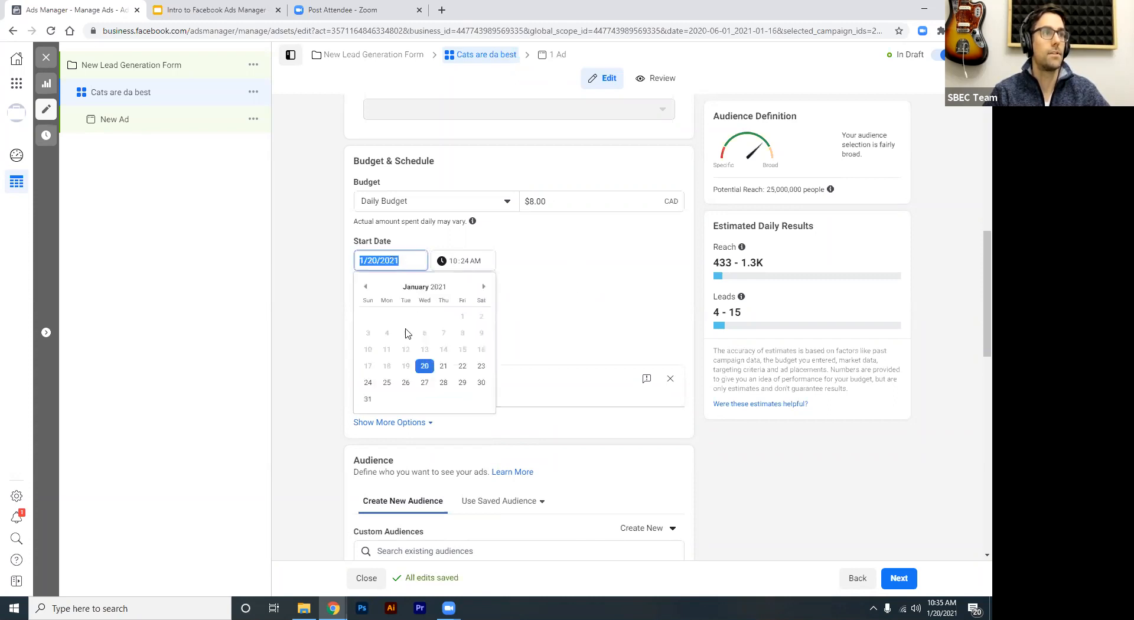
pyautogui.click(443, 367)
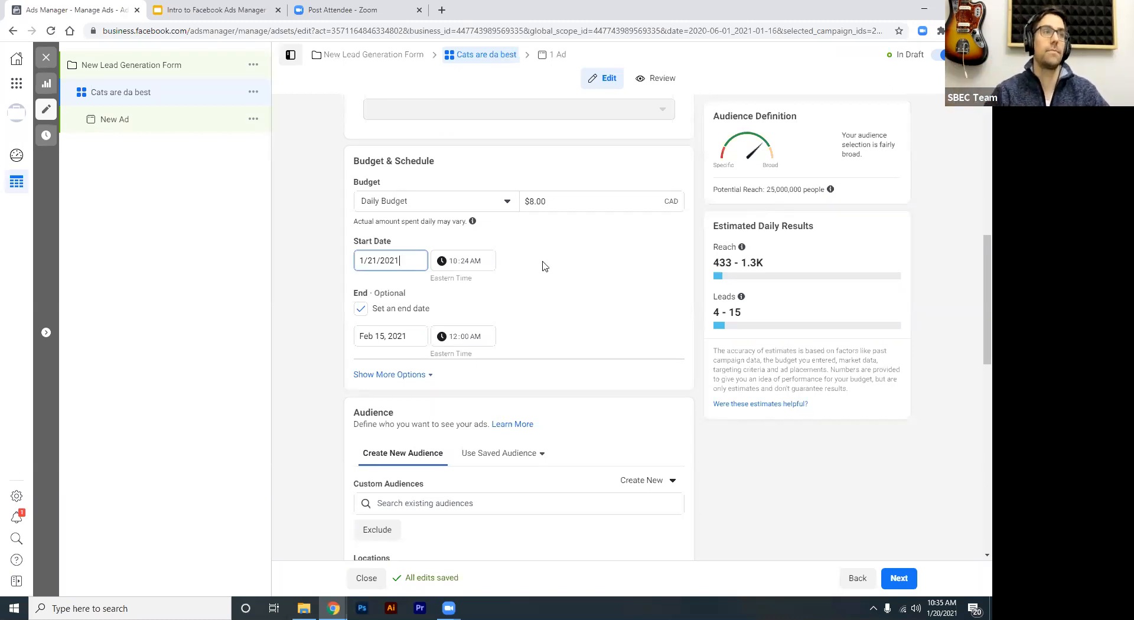
pyautogui.click(554, 318)
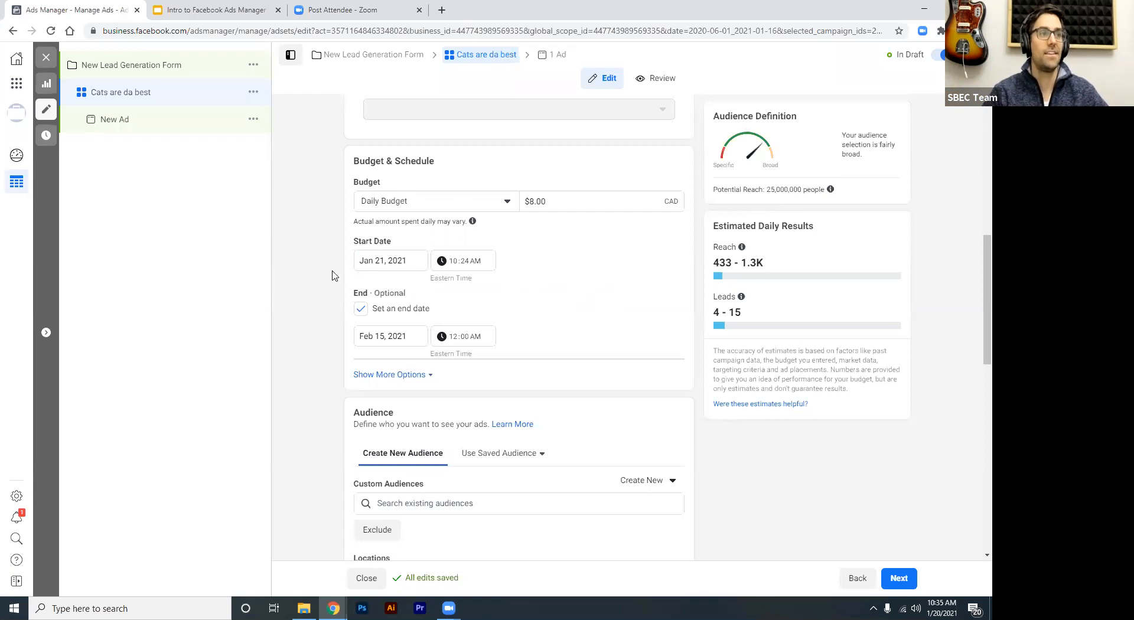
# Examine the Audience section's location, age, gender and targeting settings along with the potential reach estimate
pyautogui.scroll(-1, 332, 275)
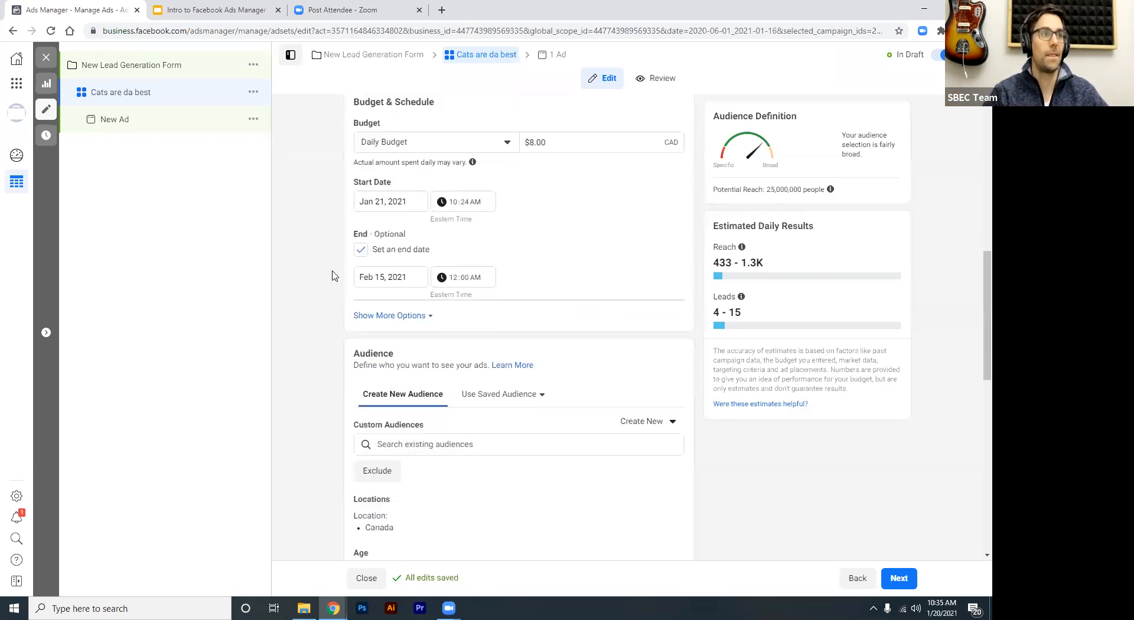
pyautogui.scroll(-2, 329, 274)
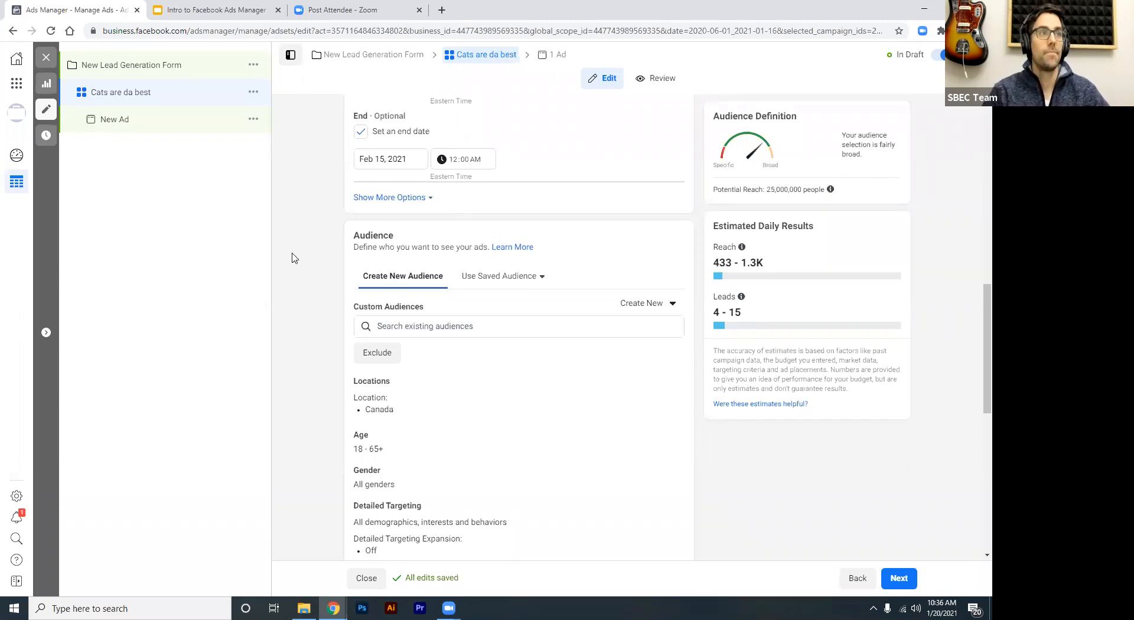
pyautogui.scroll(3, 292, 258)
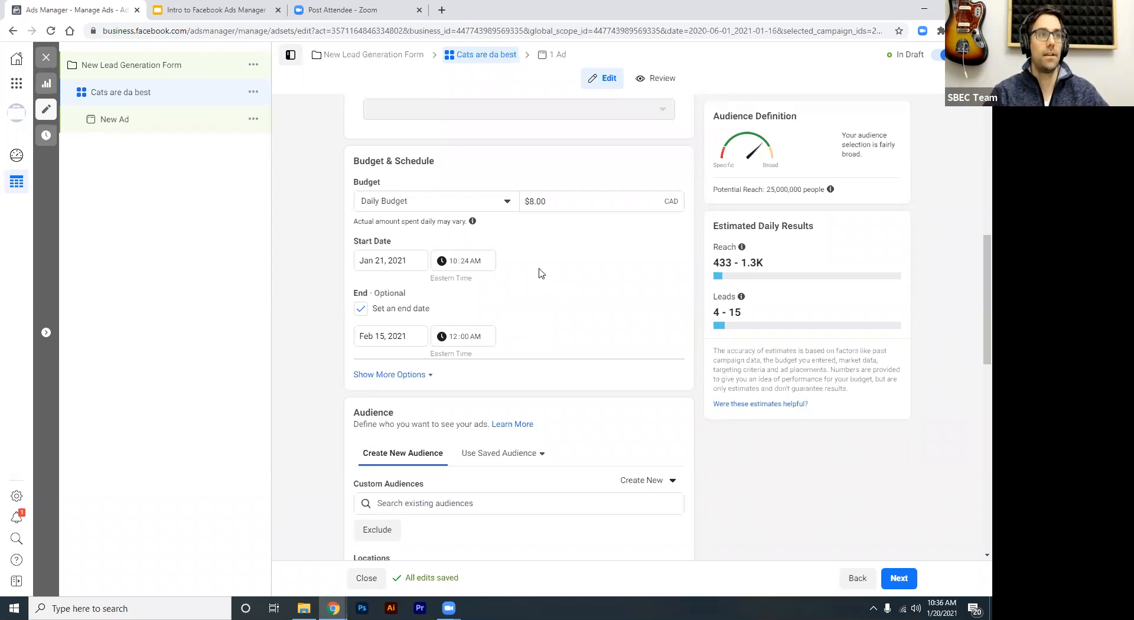
pyautogui.scroll(-3, 539, 273)
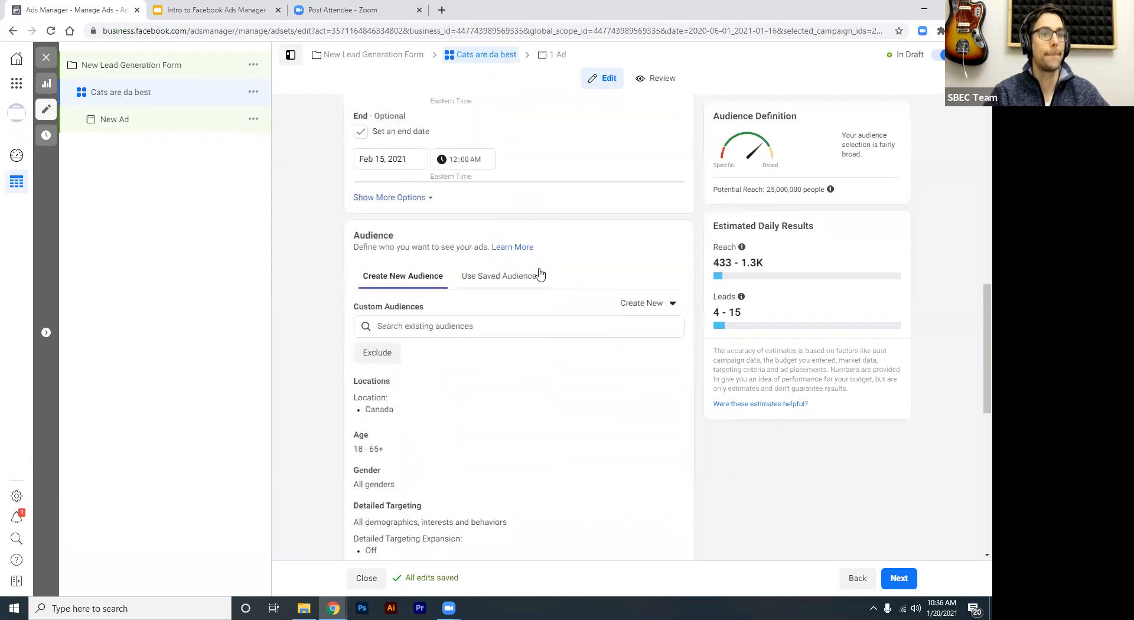
pyautogui.scroll(-1, 546, 283)
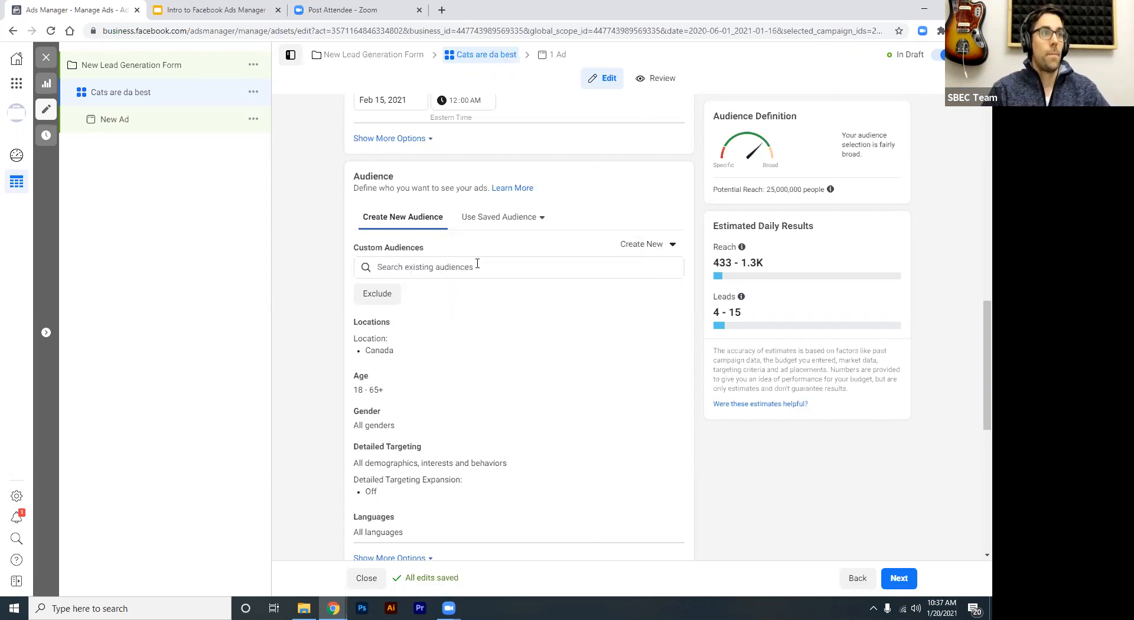
pyautogui.moveTo(390, 331)
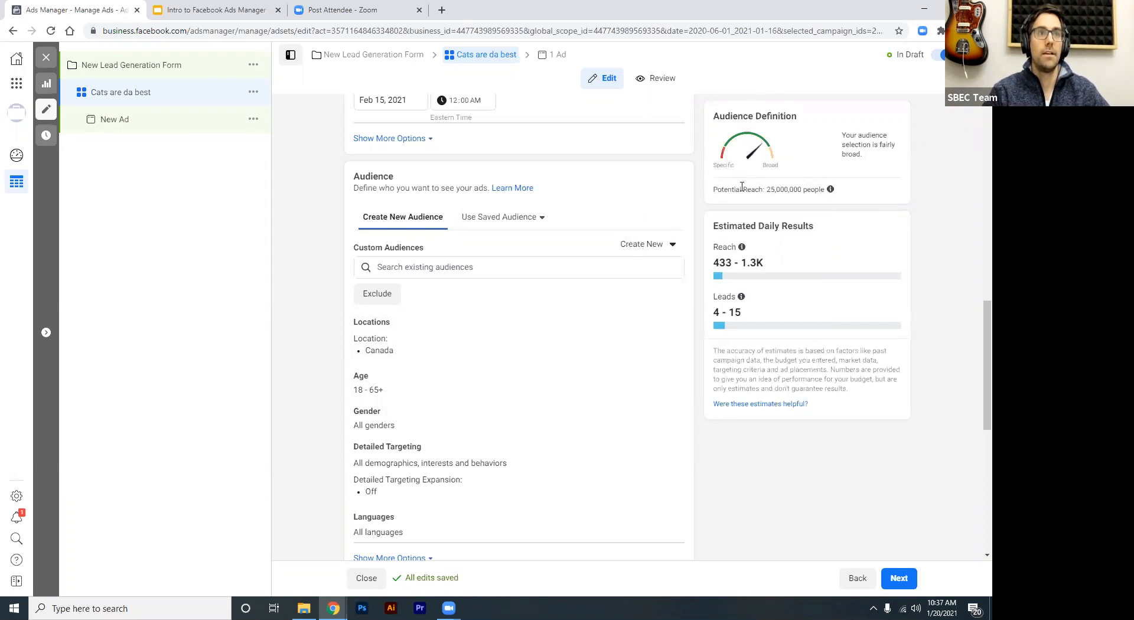
pyautogui.moveTo(767, 190); pyautogui.dragTo(801, 189)
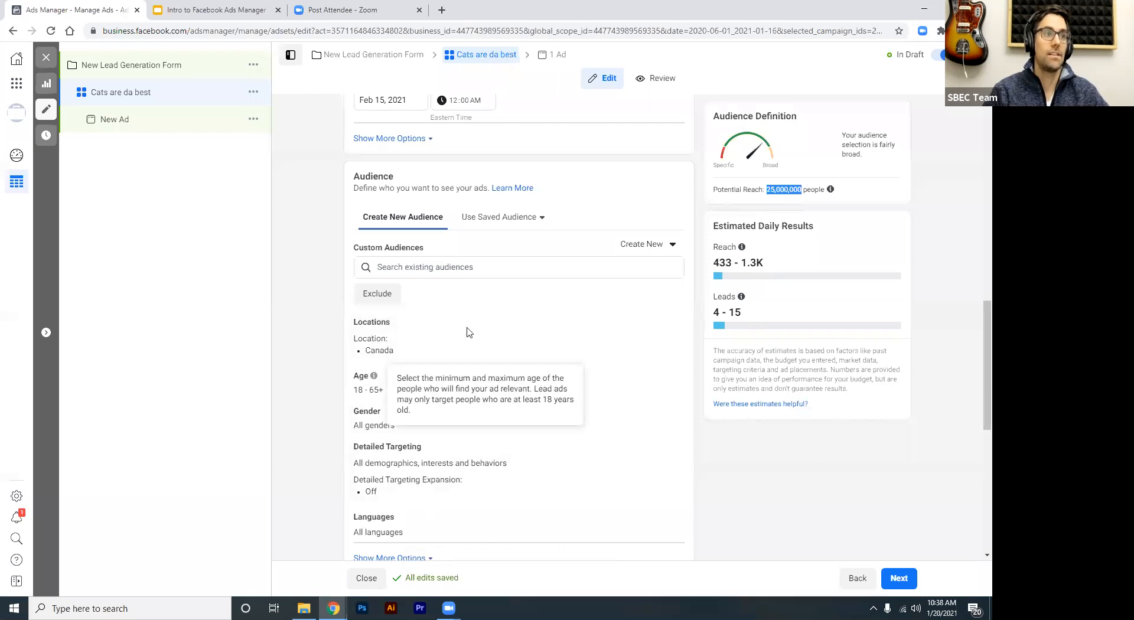
# Open the audience's locations for editing and review the choices for people living in, recently in or traveling in a location
pyautogui.click(781, 189)
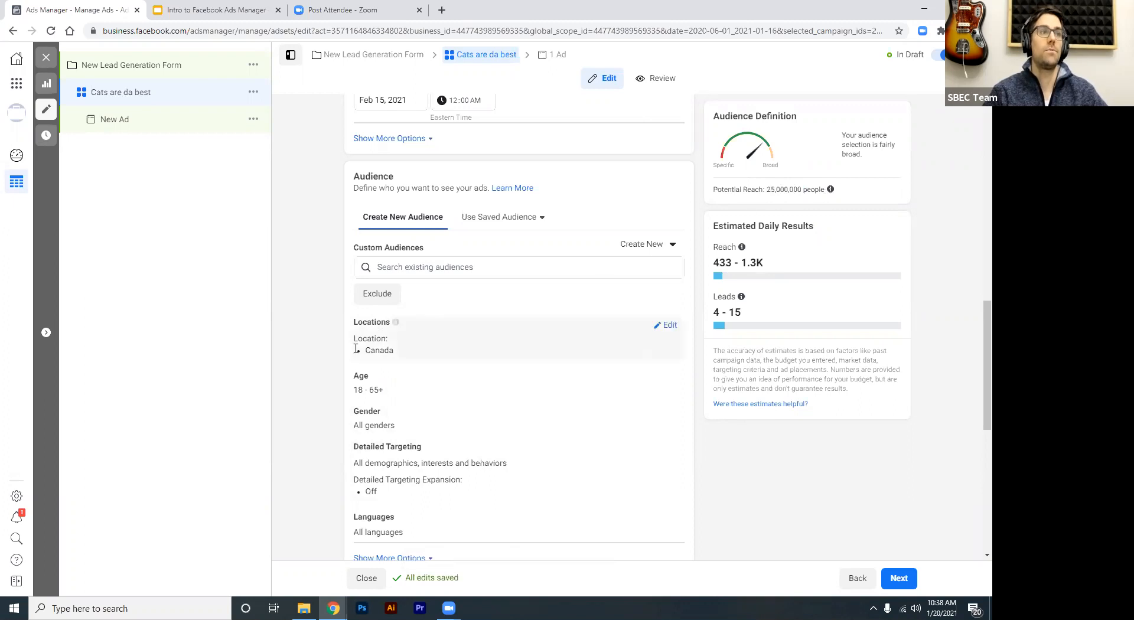
pyautogui.click(669, 326)
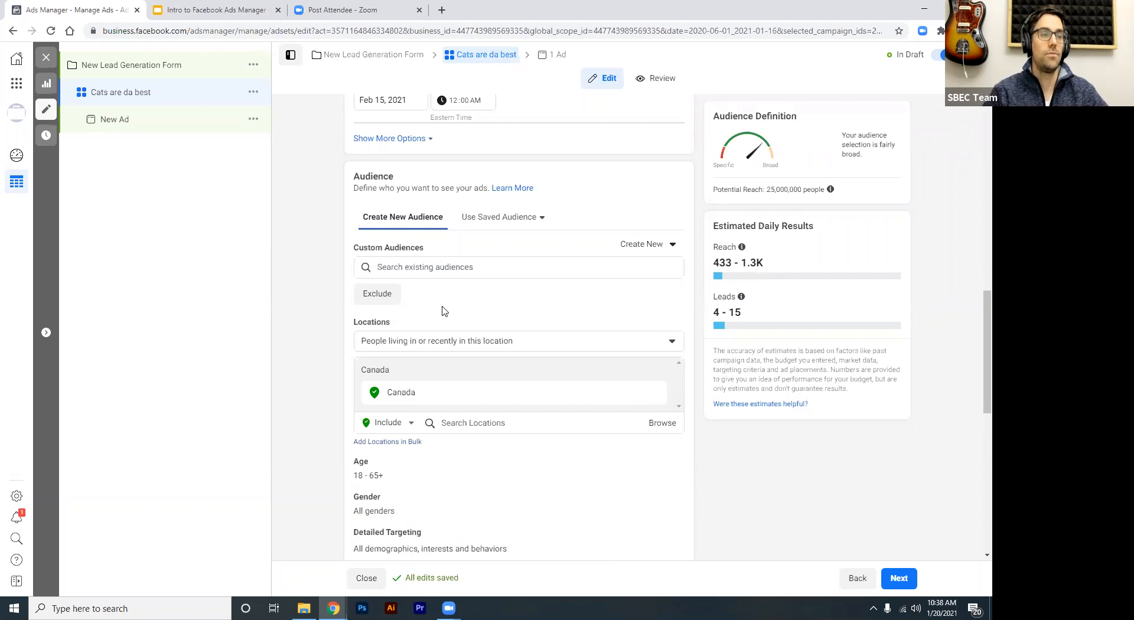
pyautogui.click(397, 341)
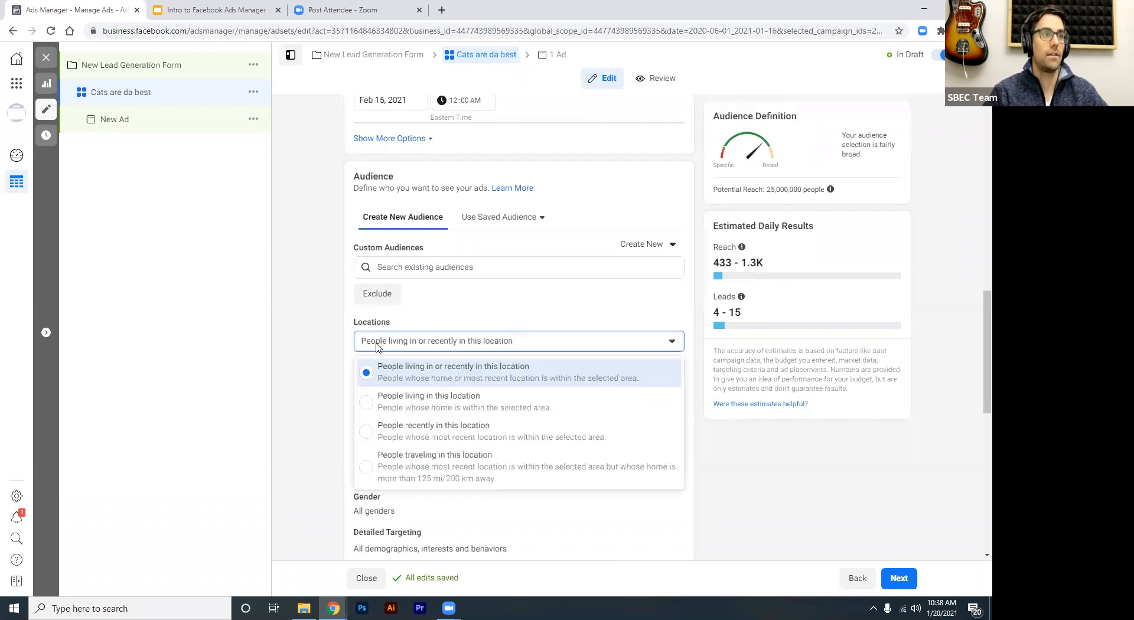
pyautogui.click(389, 341)
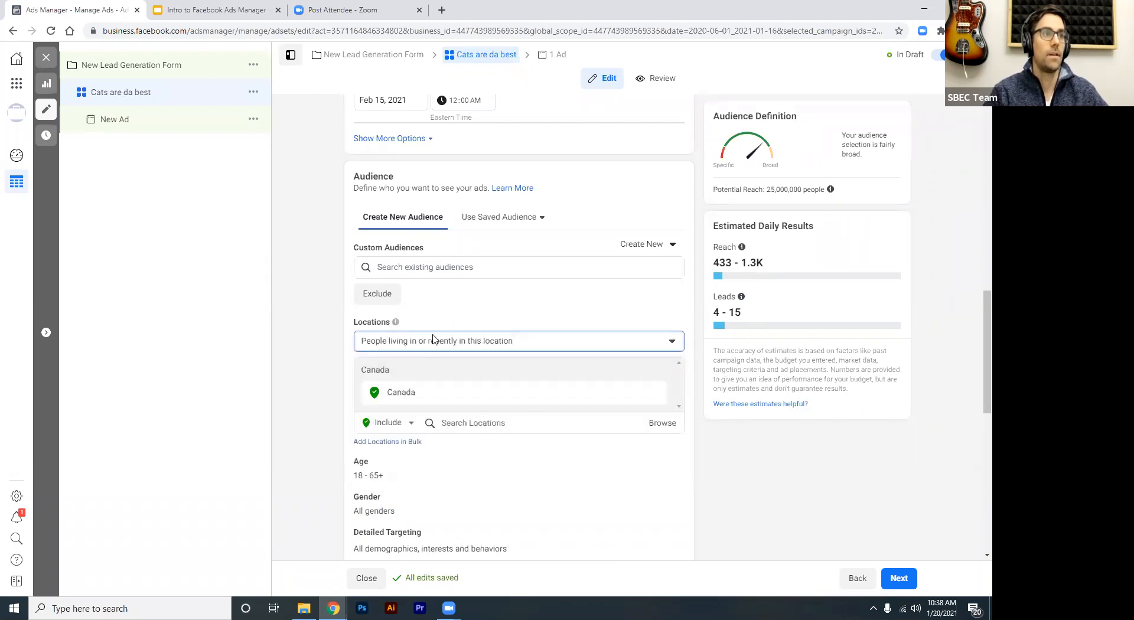
pyautogui.click(473, 348)
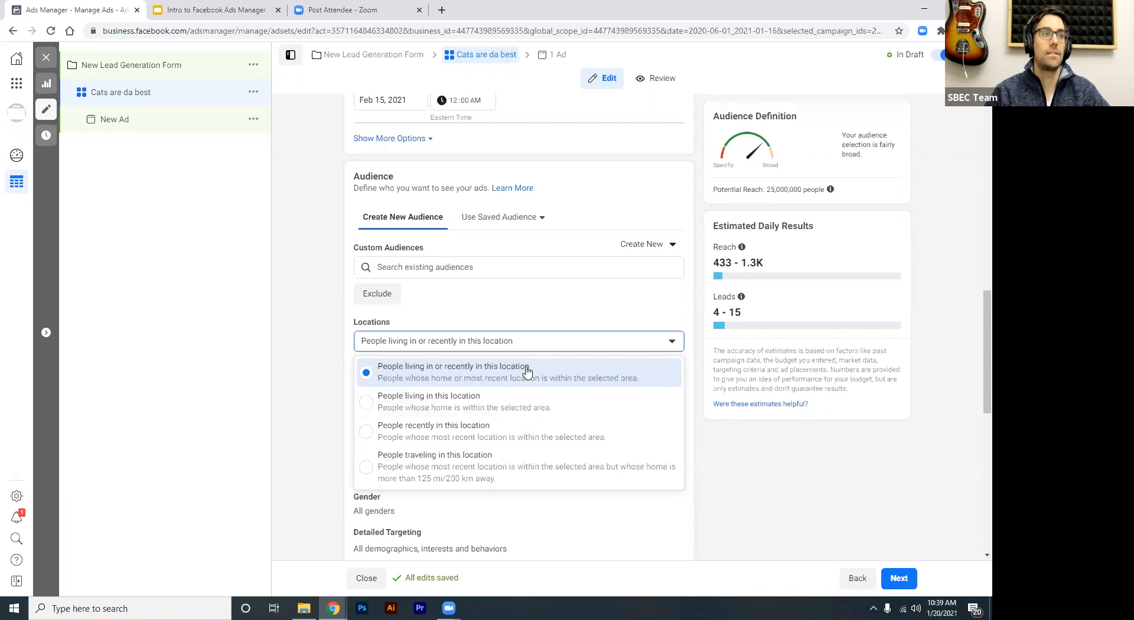
pyautogui.click(508, 322)
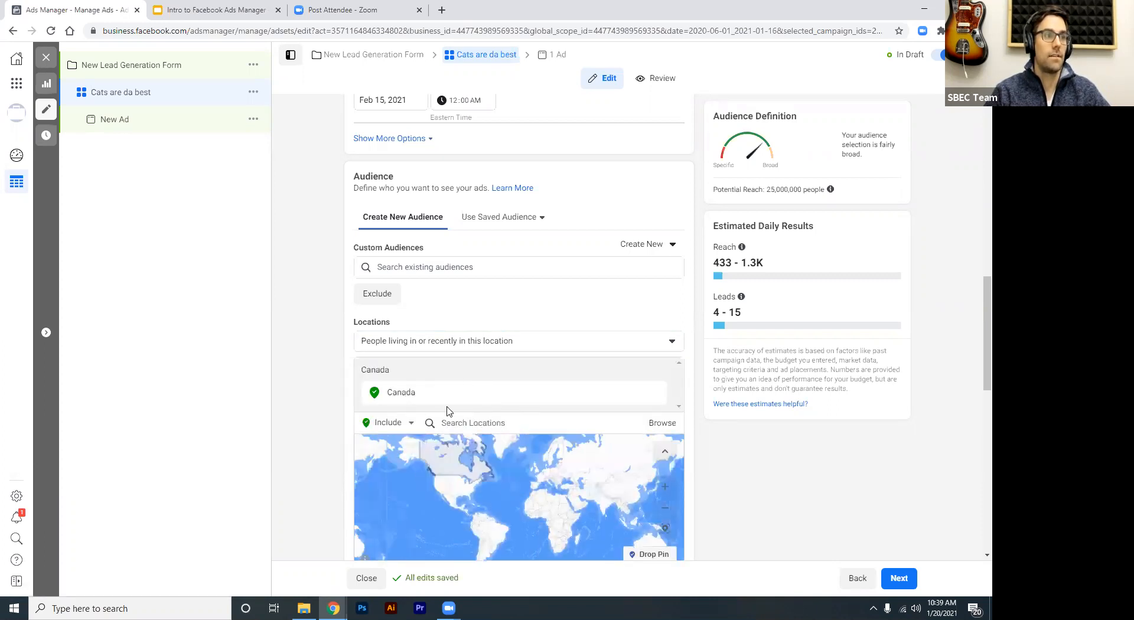
# Search the target locations for clearview and select the Clearview, Ontario, Canada neighborhood in place of Canada
pyautogui.scroll(-3, 446, 413)
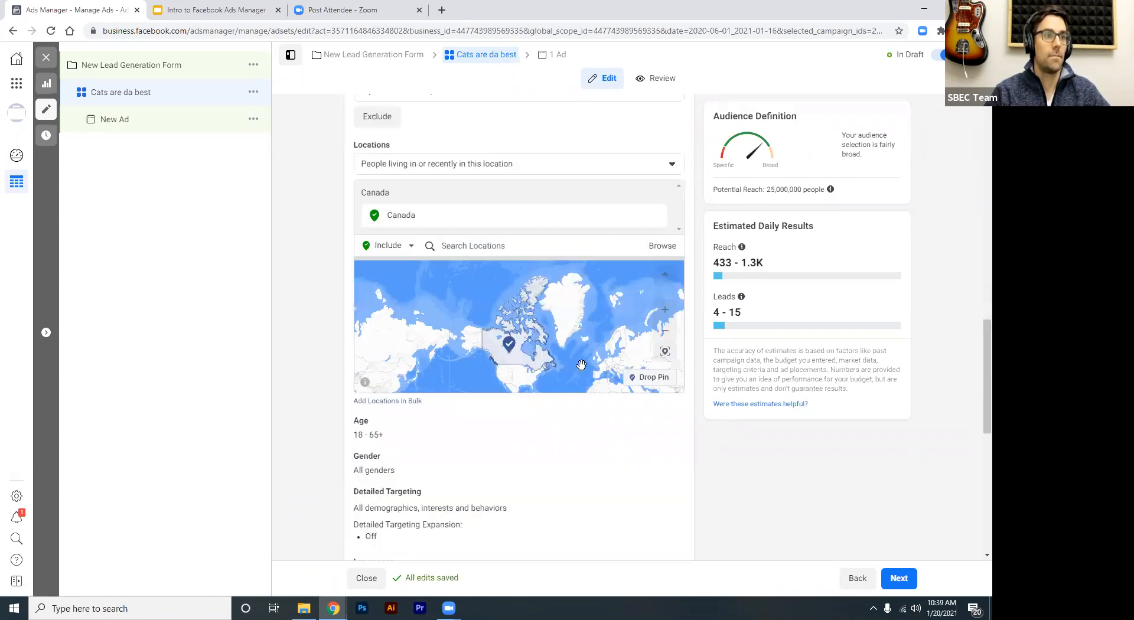
pyautogui.click(475, 247)
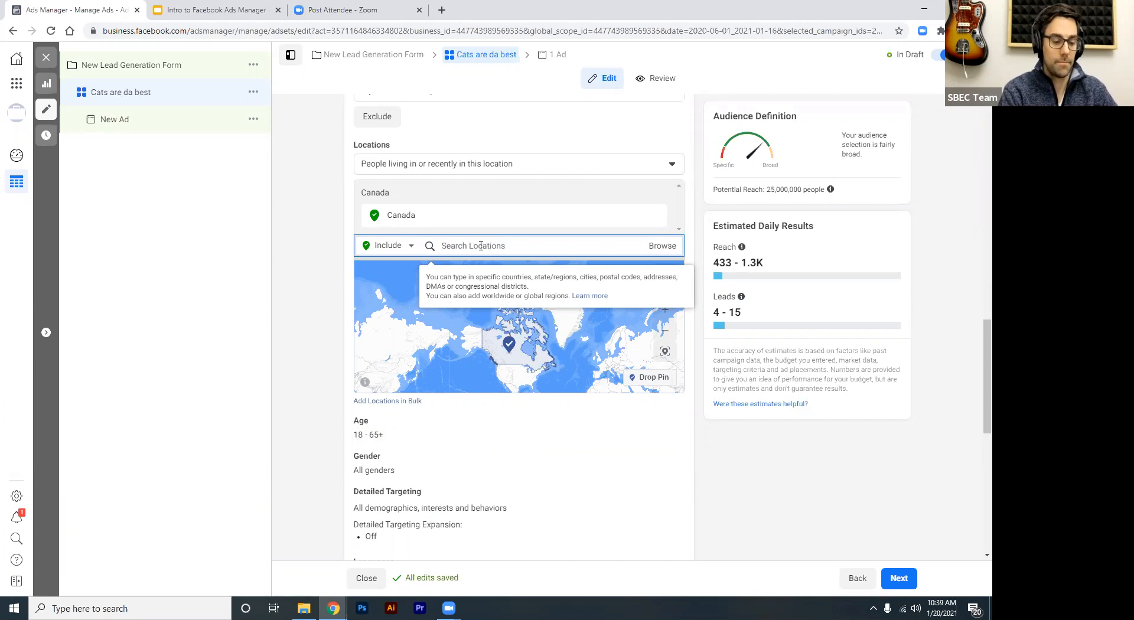
pyautogui.write('clearview')
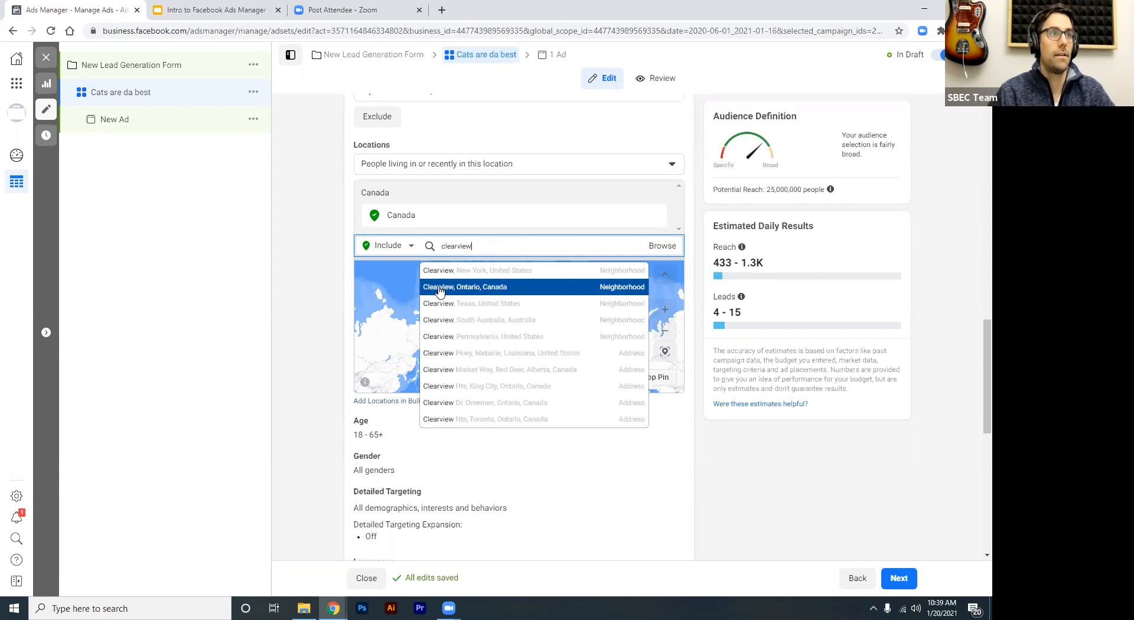
pyautogui.click(496, 287)
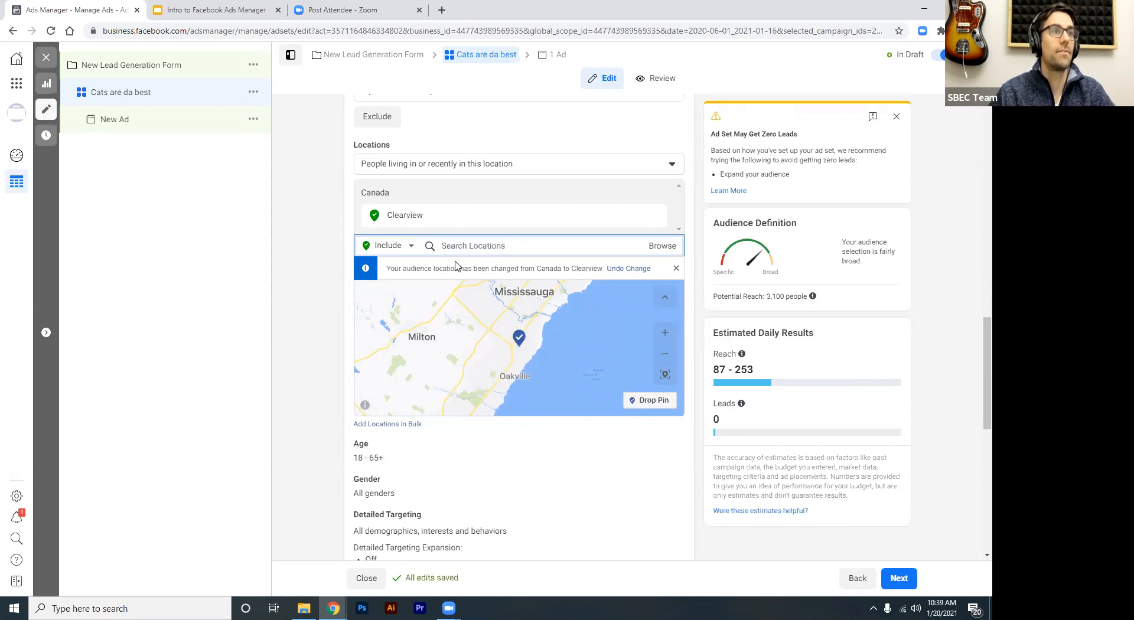
# Search the locations for clearview township, then for creemore, and add the city of Creemore, Ontario, Canada to the audience
pyautogui.write('clearview township')
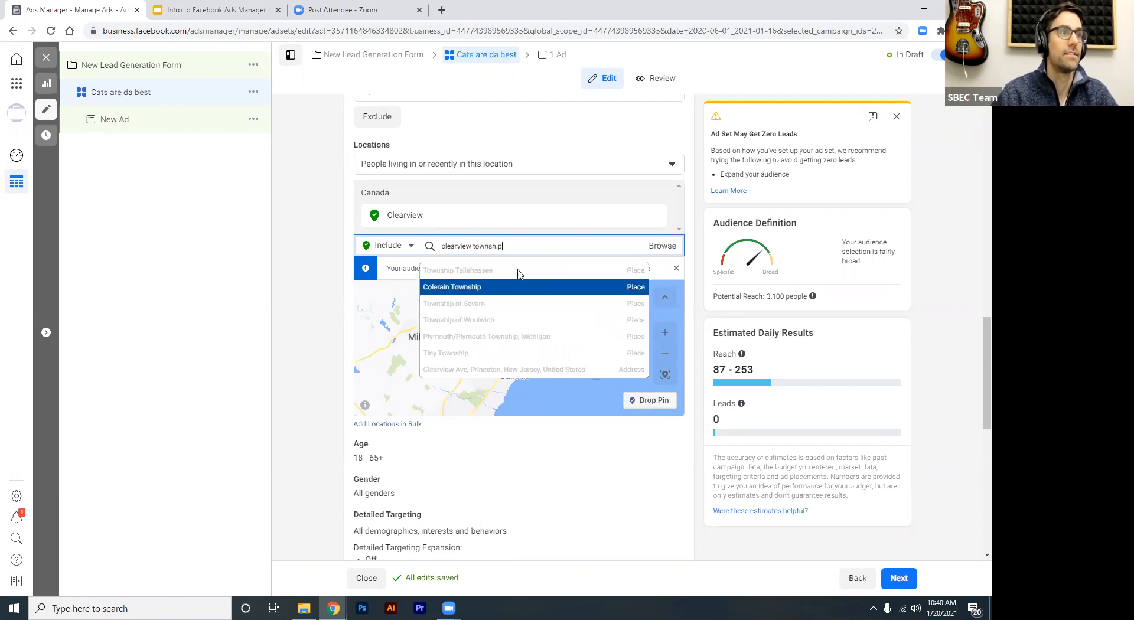
pyautogui.tripleClick(495, 247)
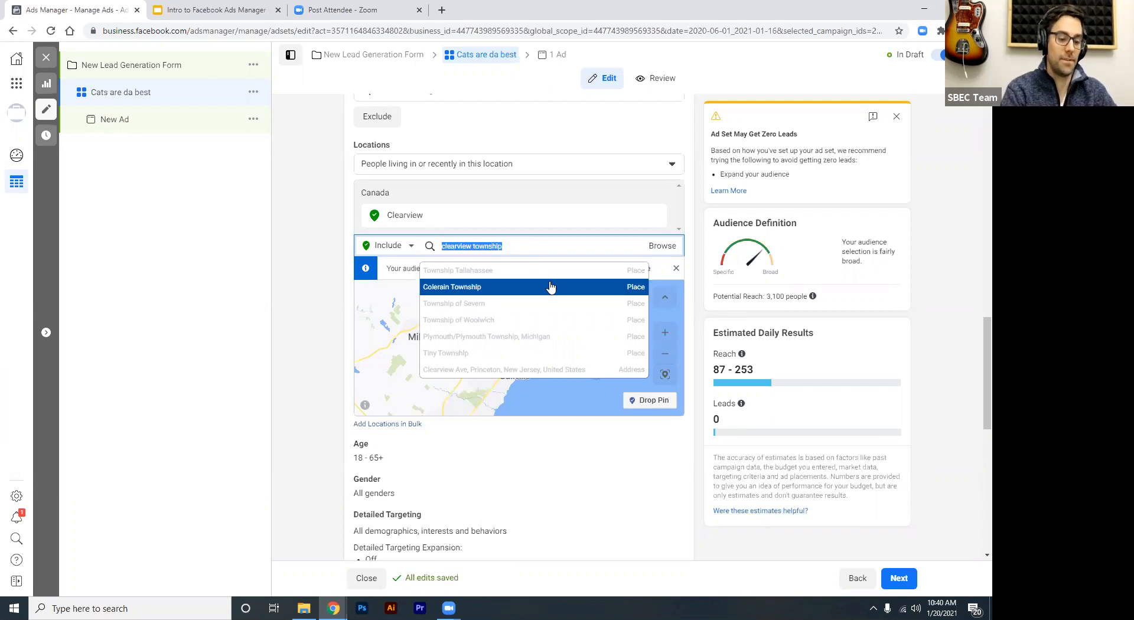
pyautogui.write('creemore')
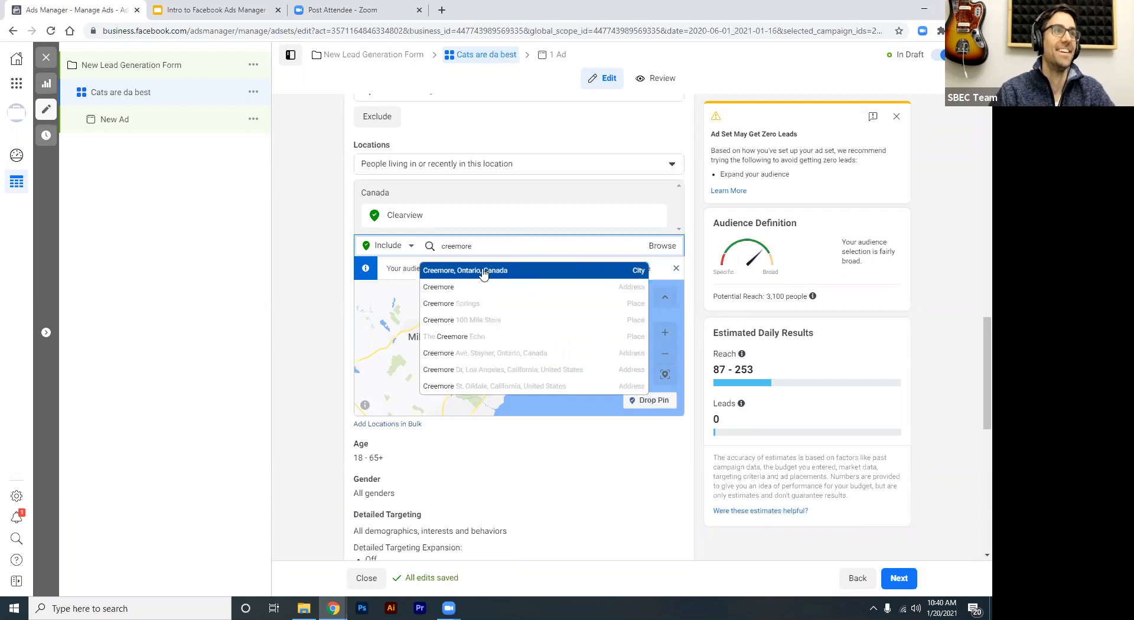
pyautogui.click(568, 267)
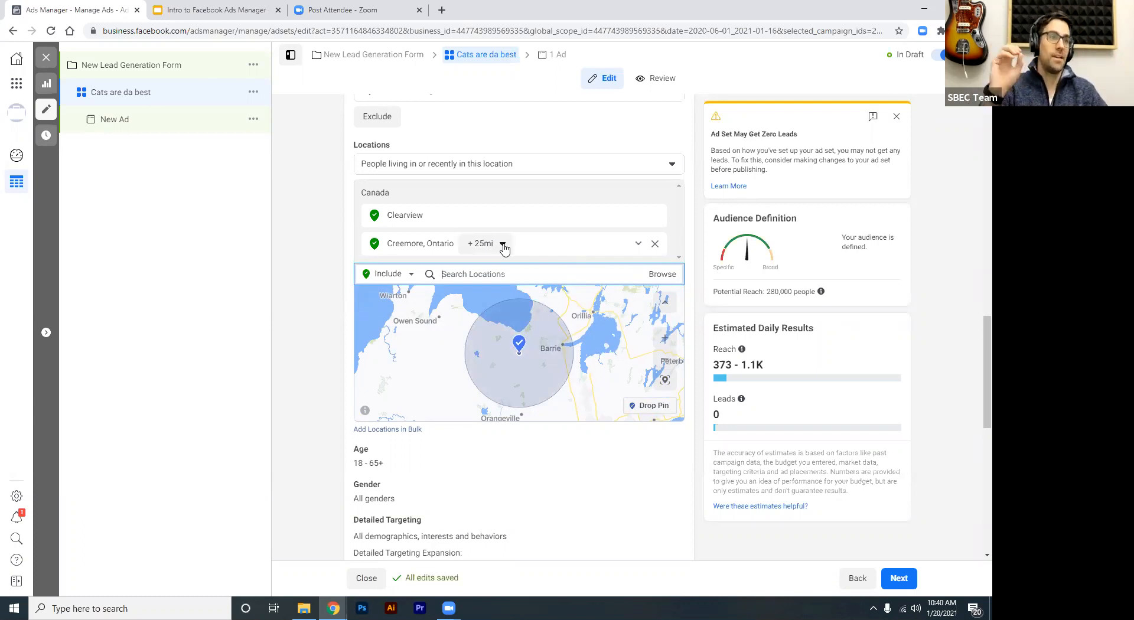
# Try radii of 17 and 20 miles around Creemore, set it to 11 miles, and check the potential reach
pyautogui.click(503, 245)
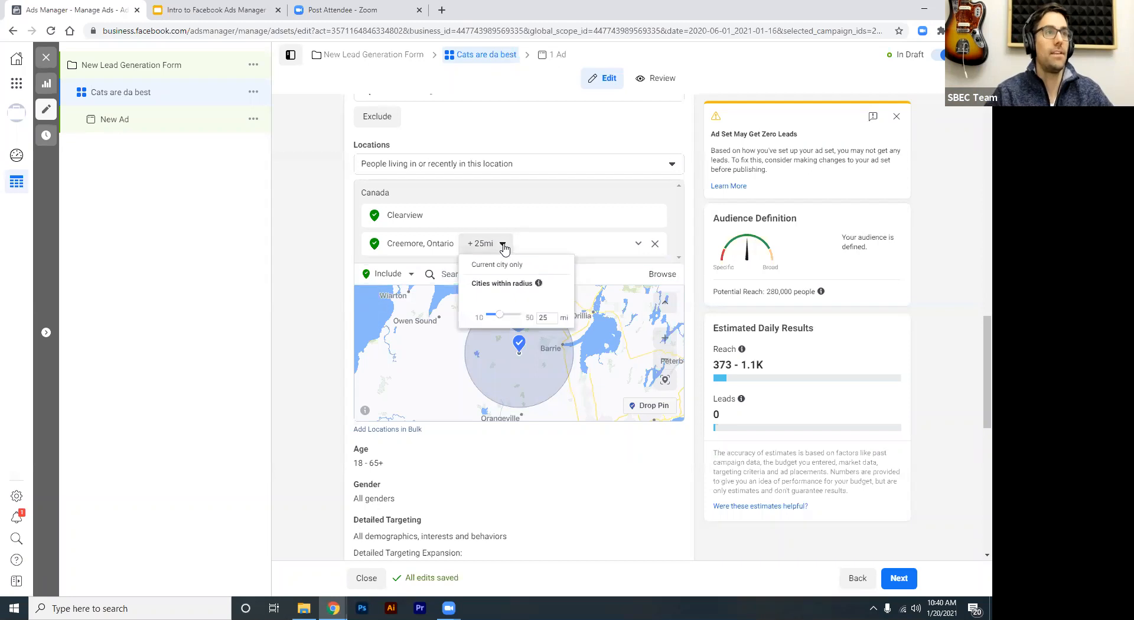
pyautogui.click(493, 319)
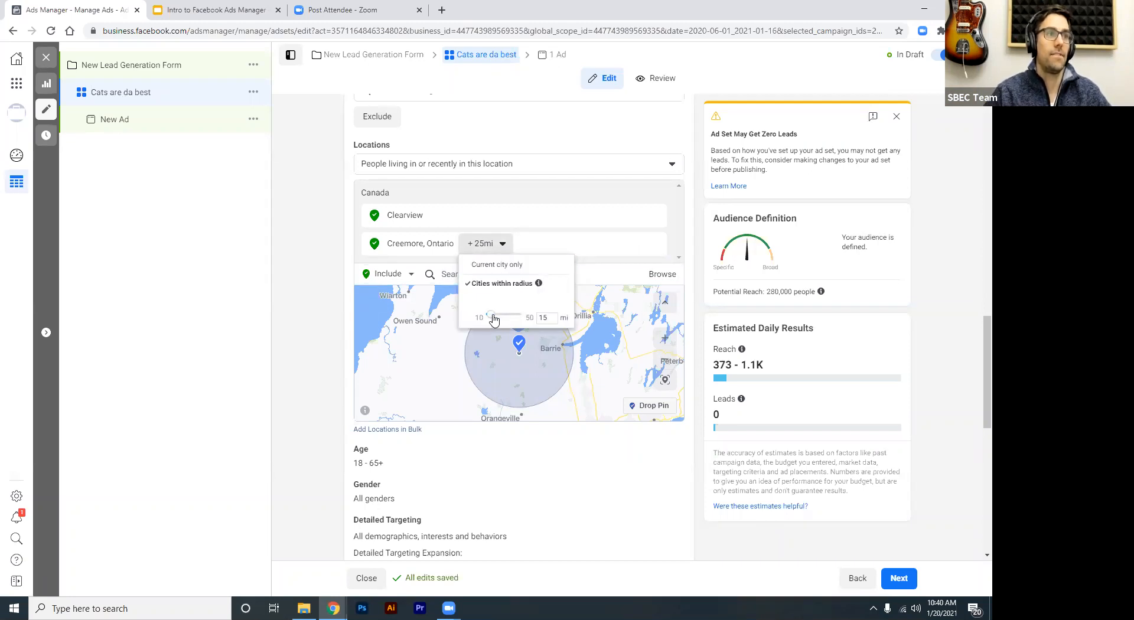
pyautogui.moveTo(494, 319); pyautogui.dragTo(496, 315)
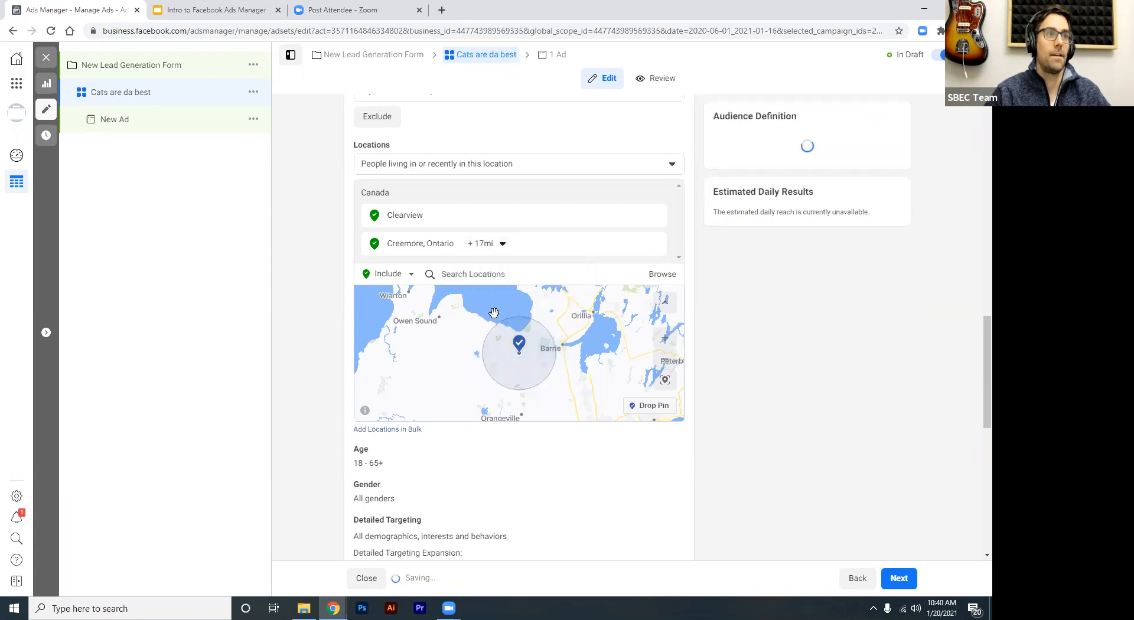
pyautogui.click(503, 245)
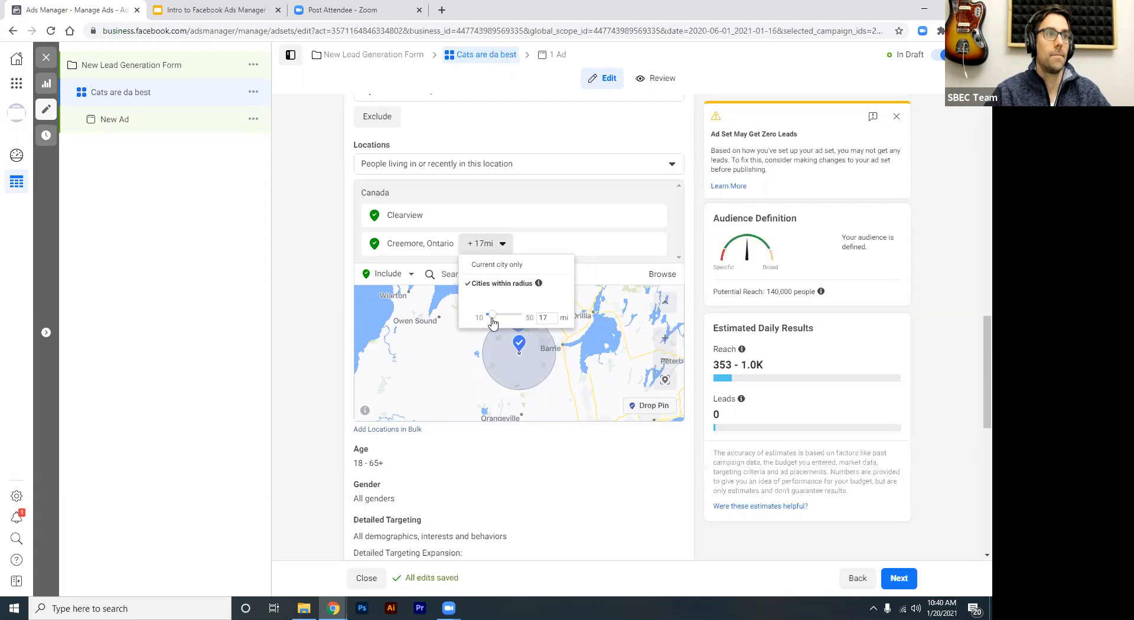
pyautogui.moveTo(490, 319); pyautogui.dragTo(498, 320)
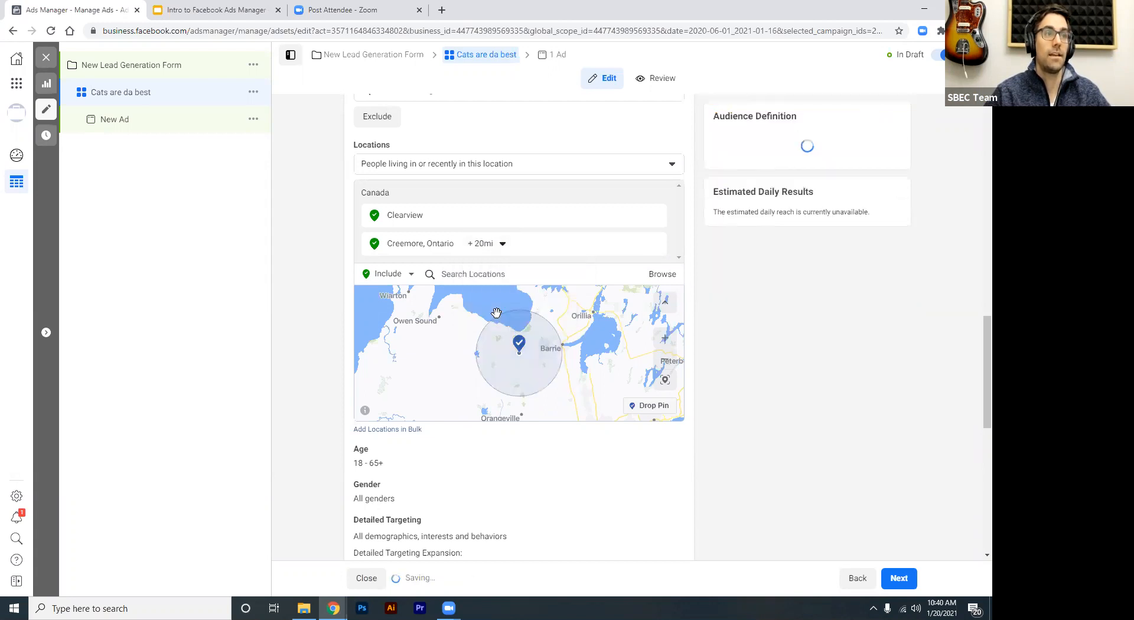
pyautogui.click(501, 246)
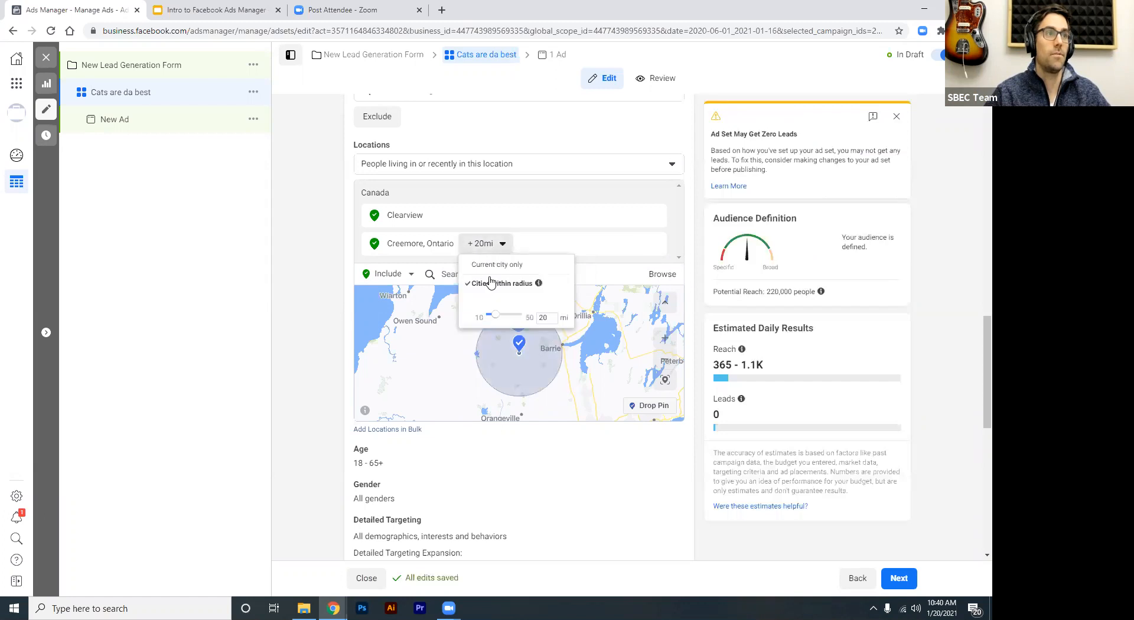
pyautogui.moveTo(488, 318); pyautogui.dragTo(488, 318)
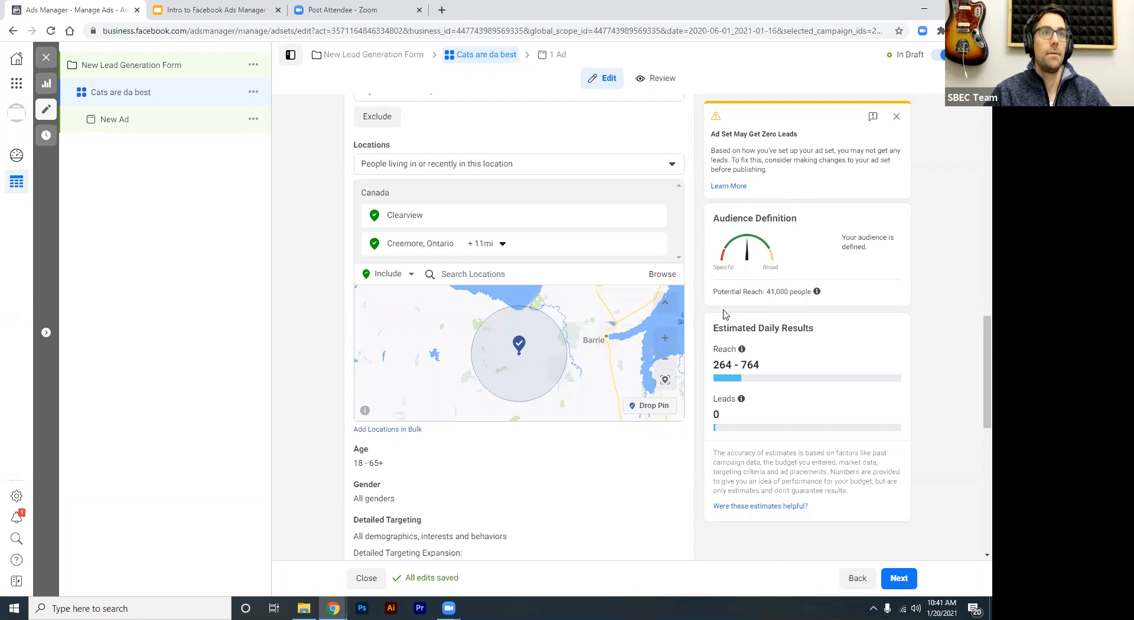
pyautogui.moveTo(768, 289); pyautogui.dragTo(786, 289)
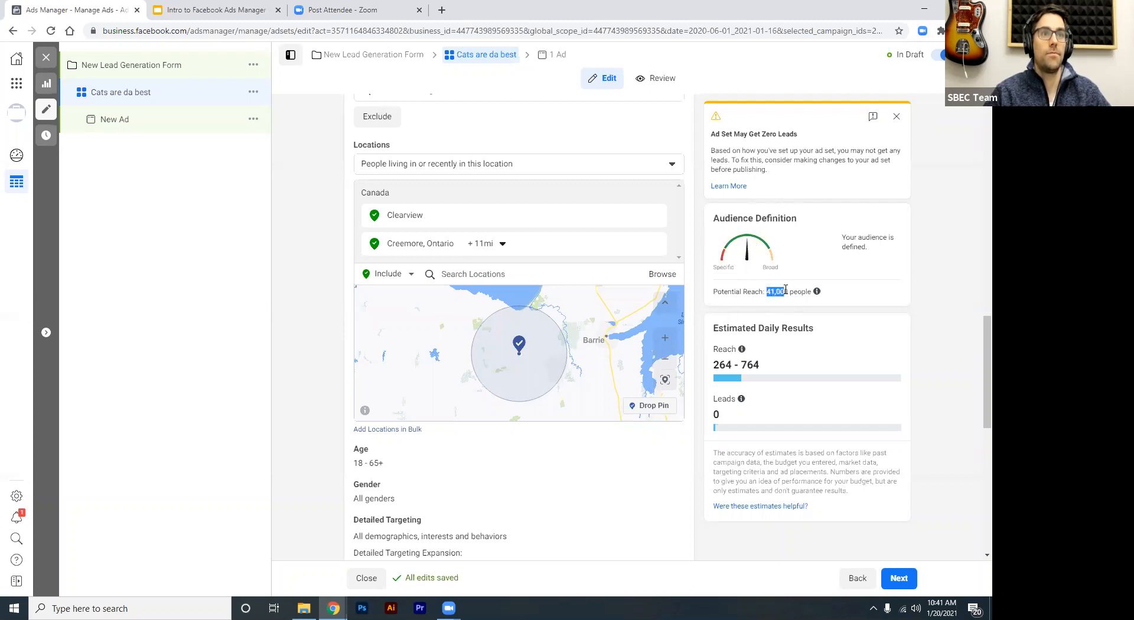
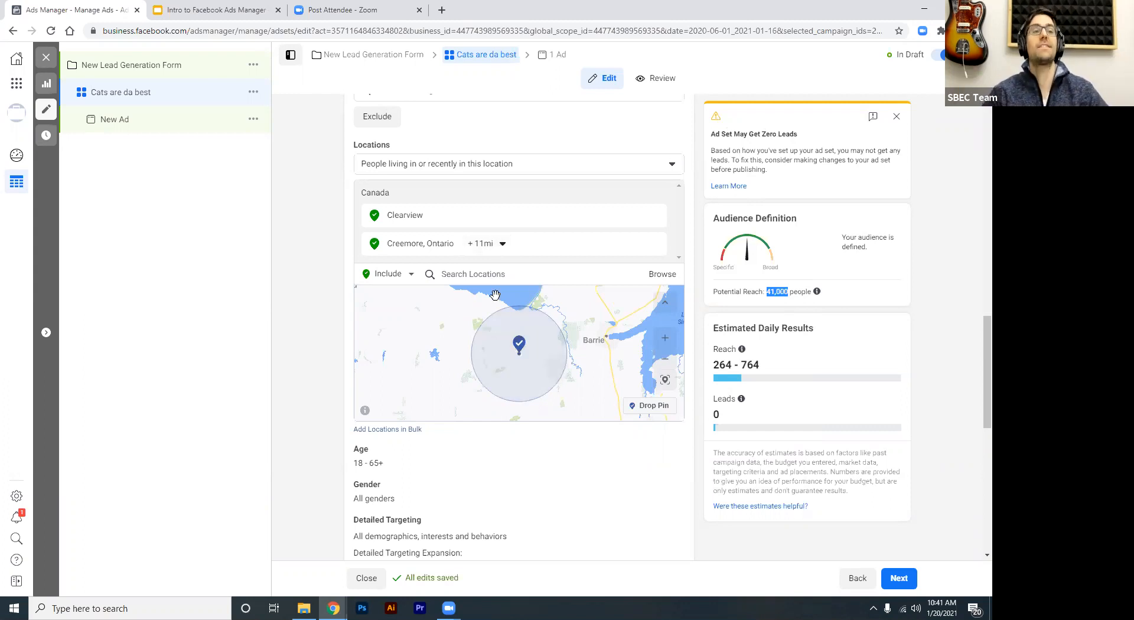
# Remove Clearview and Creemore from the target locations and add the whole of Ontario, Canada instead
pyautogui.click(507, 274)
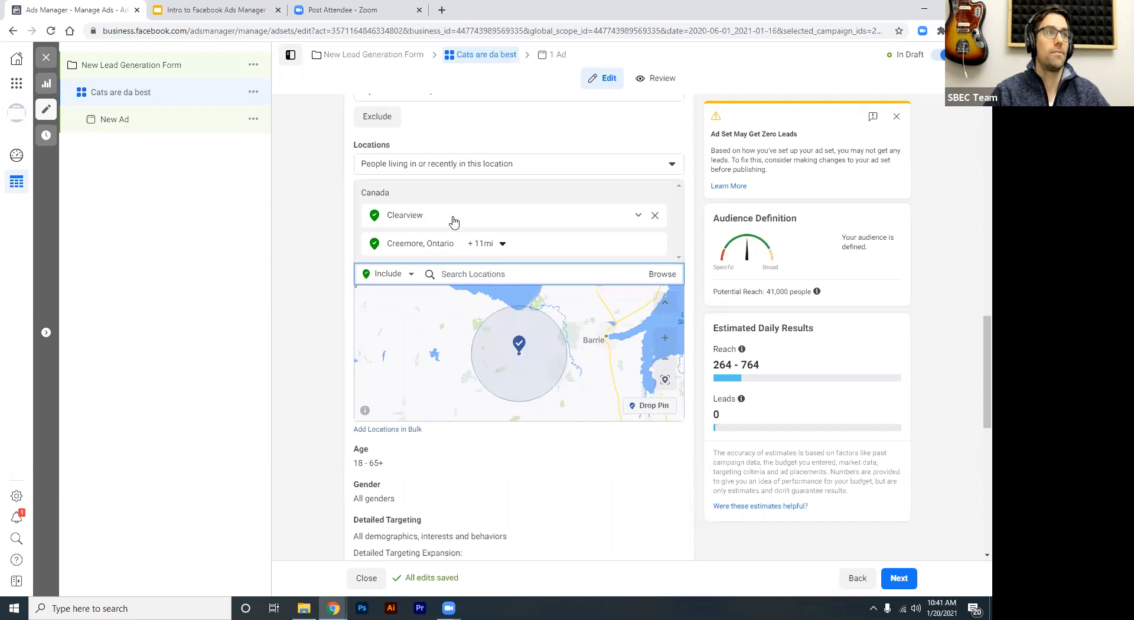
pyautogui.click(655, 216)
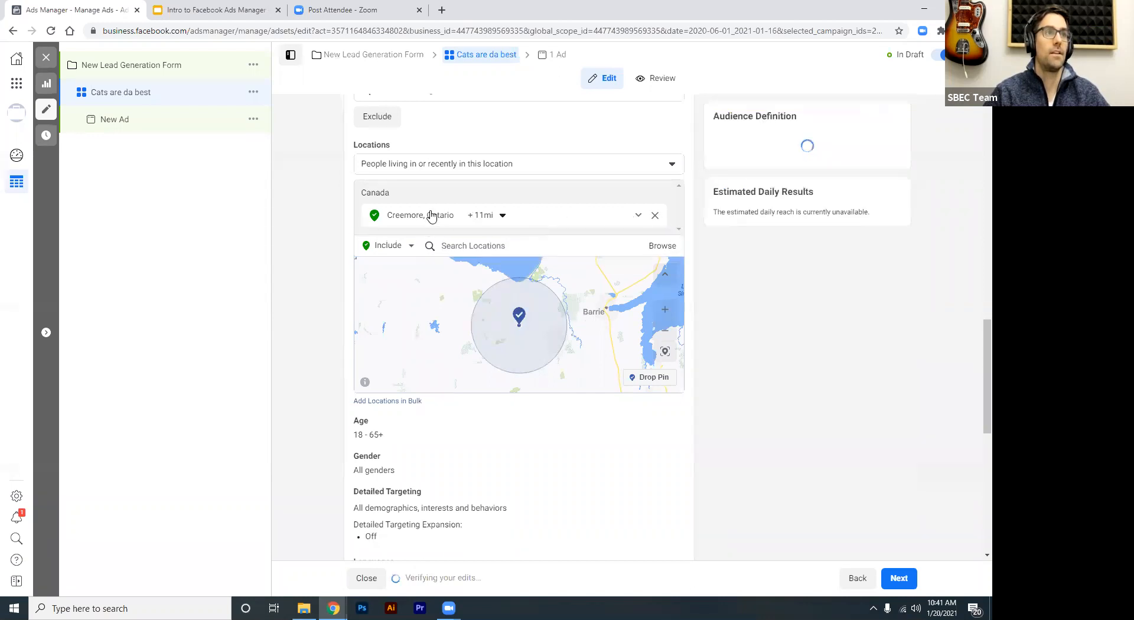
pyautogui.click(655, 216)
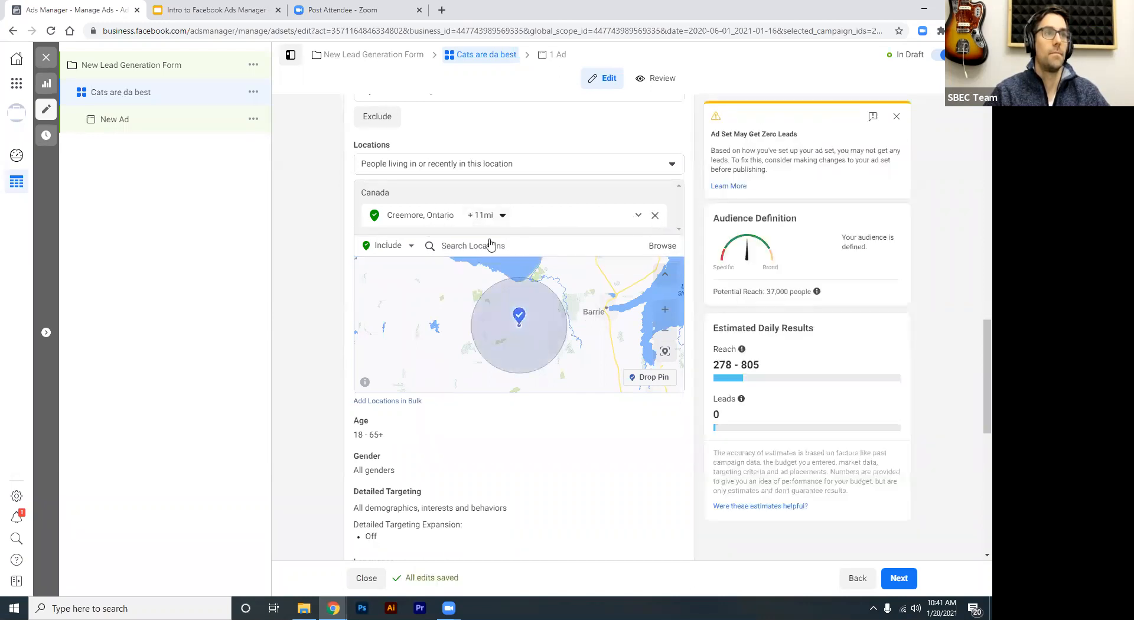
pyautogui.write('ontario')
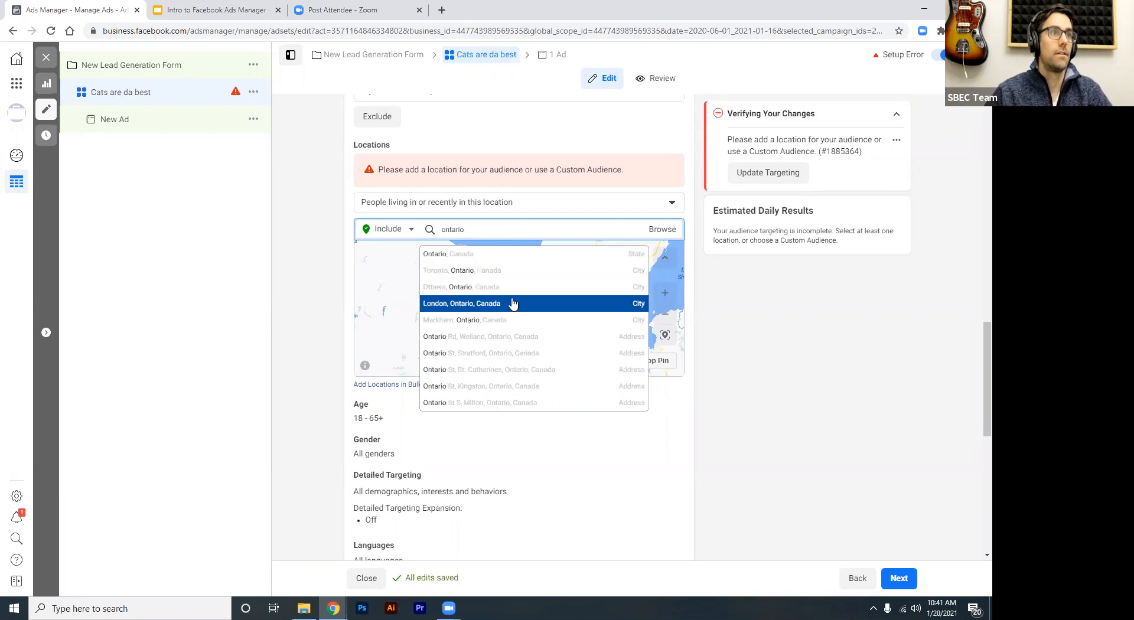
pyautogui.click(472, 254)
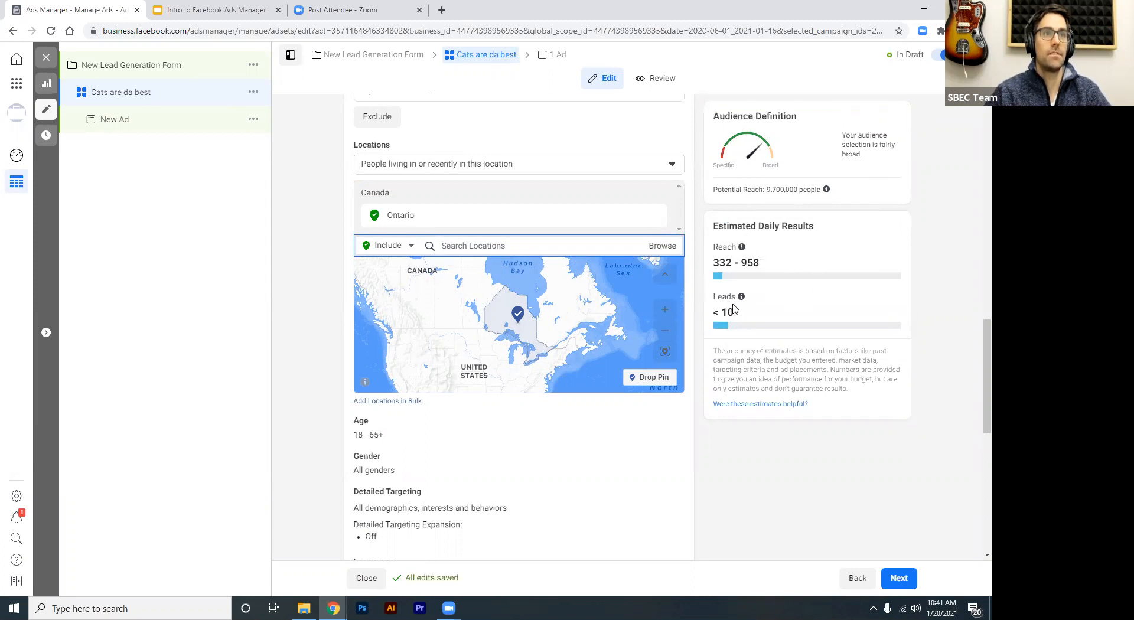
pyautogui.moveTo(745, 322)
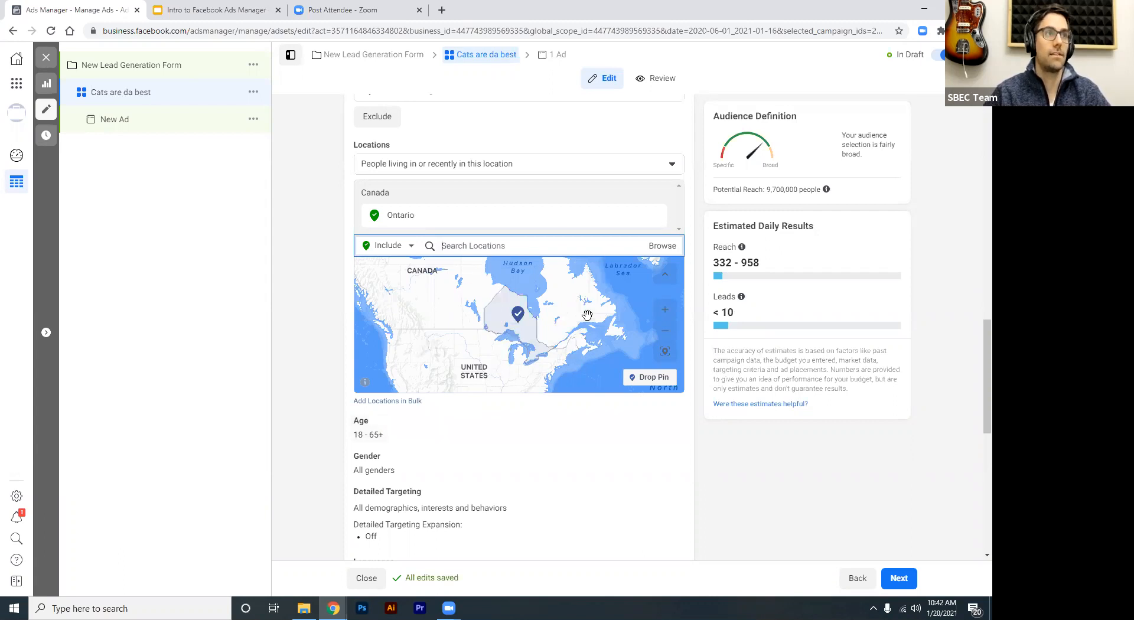
# Open the audience's age range for editing and set the minimum age to 33
pyautogui.click(668, 426)
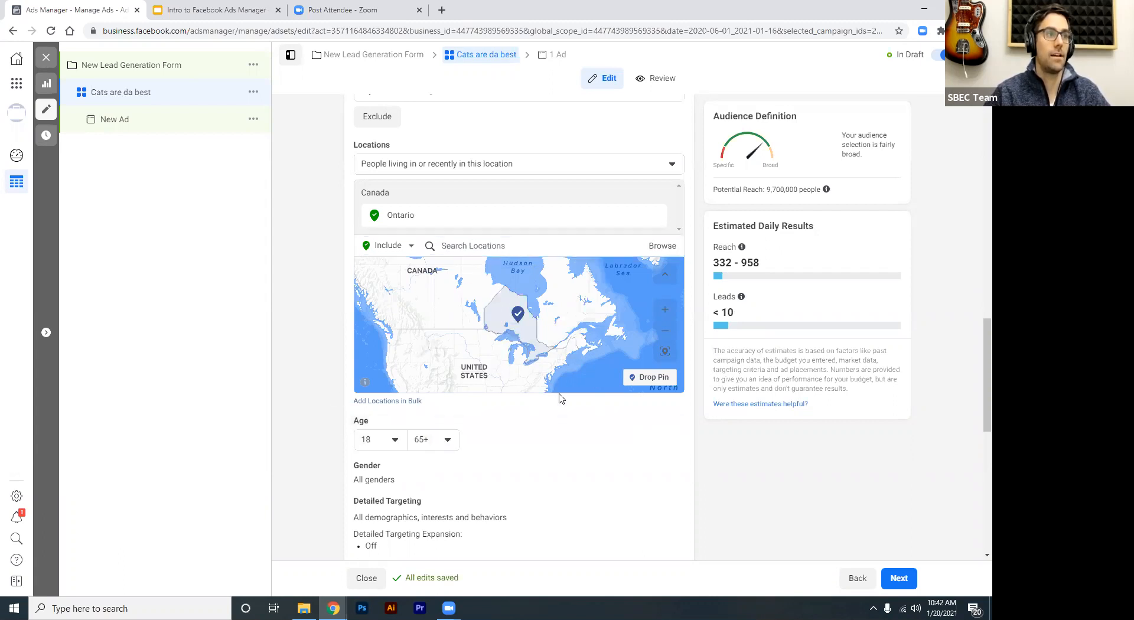
pyautogui.scroll(-2, 506, 423)
pyautogui.click(394, 322)
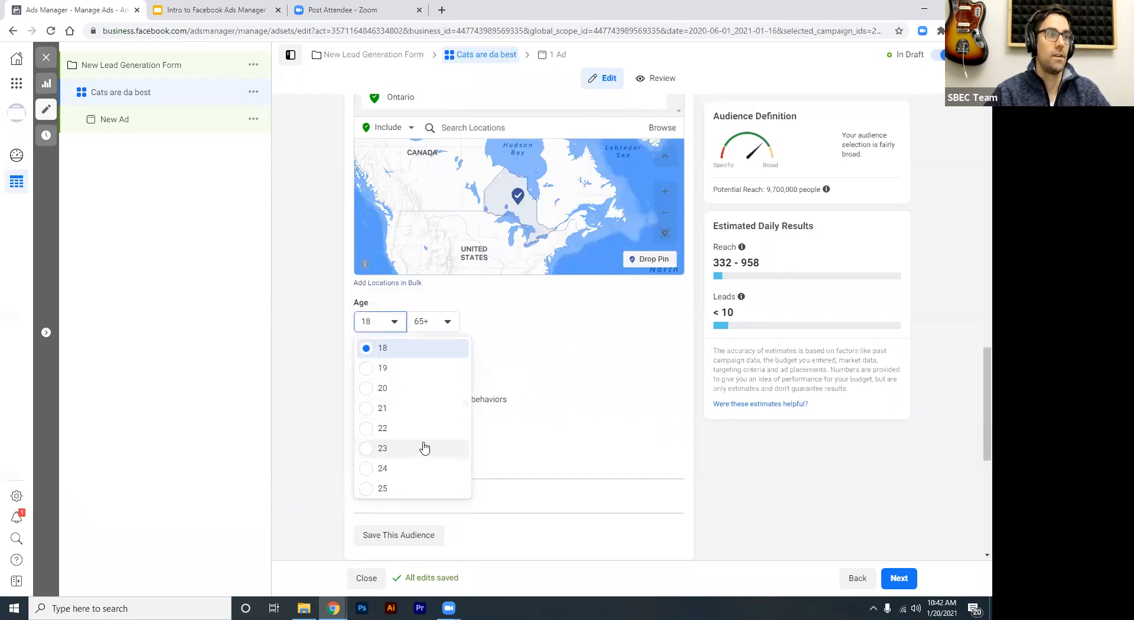
pyautogui.scroll(-4, 424, 449)
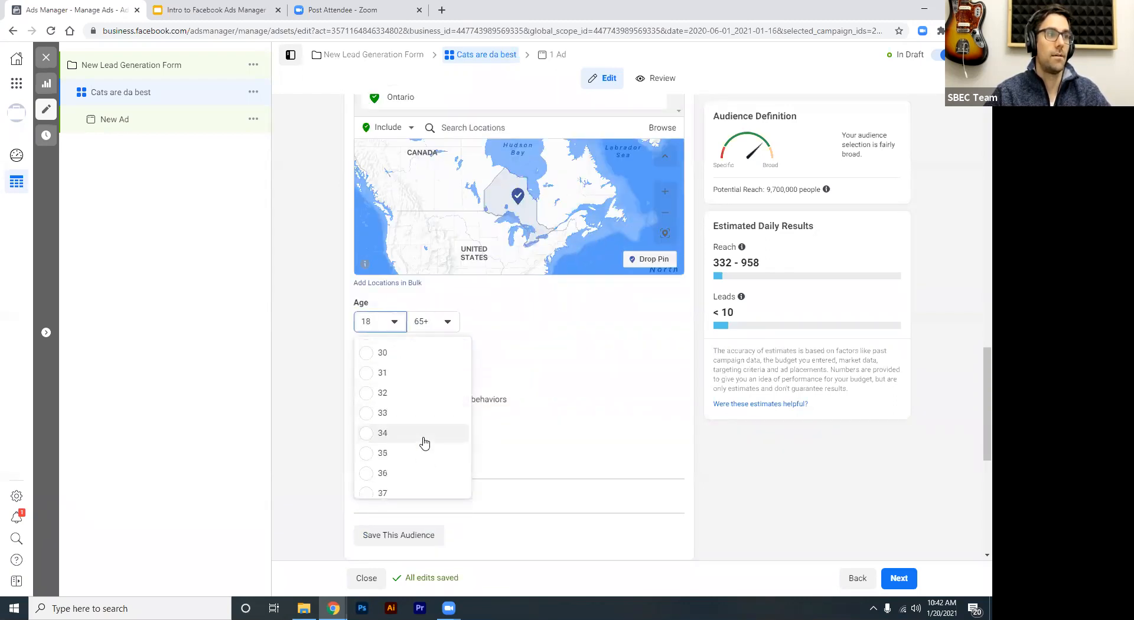
pyautogui.click(368, 415)
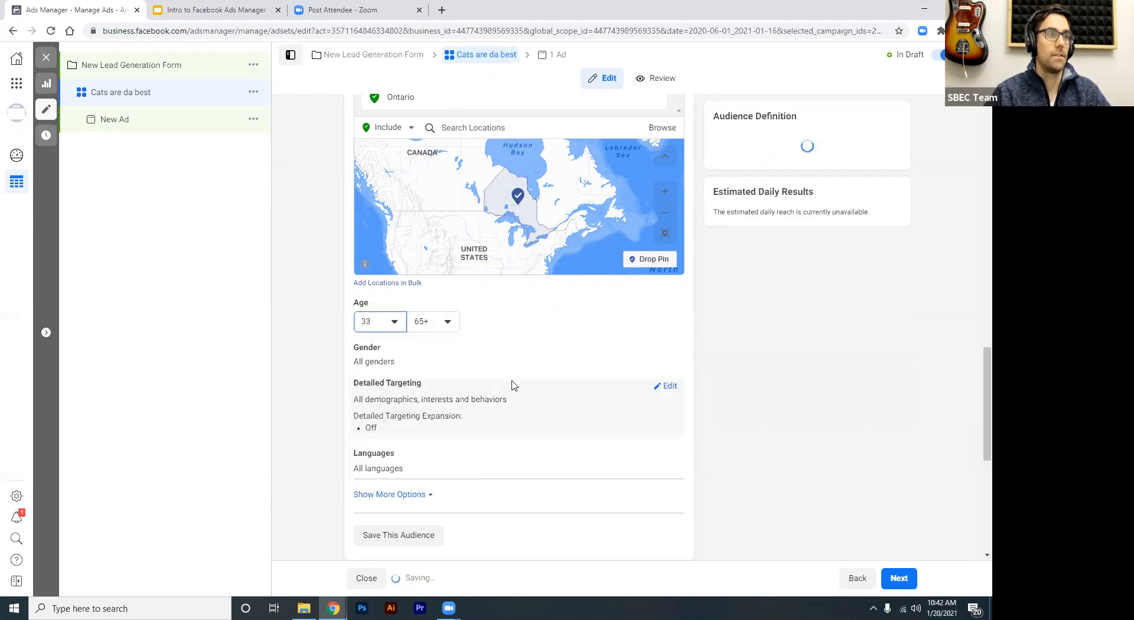
# Set the audience's age range to a minimum of 30 and a maximum of 45
pyautogui.click(448, 326)
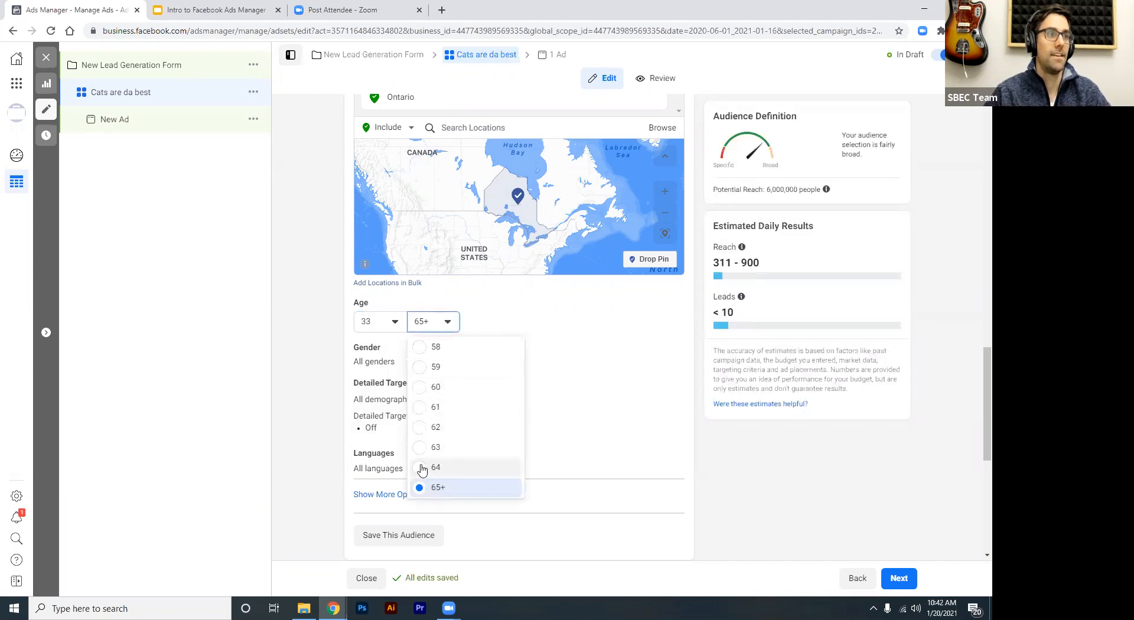
pyautogui.scroll(1, 455, 416)
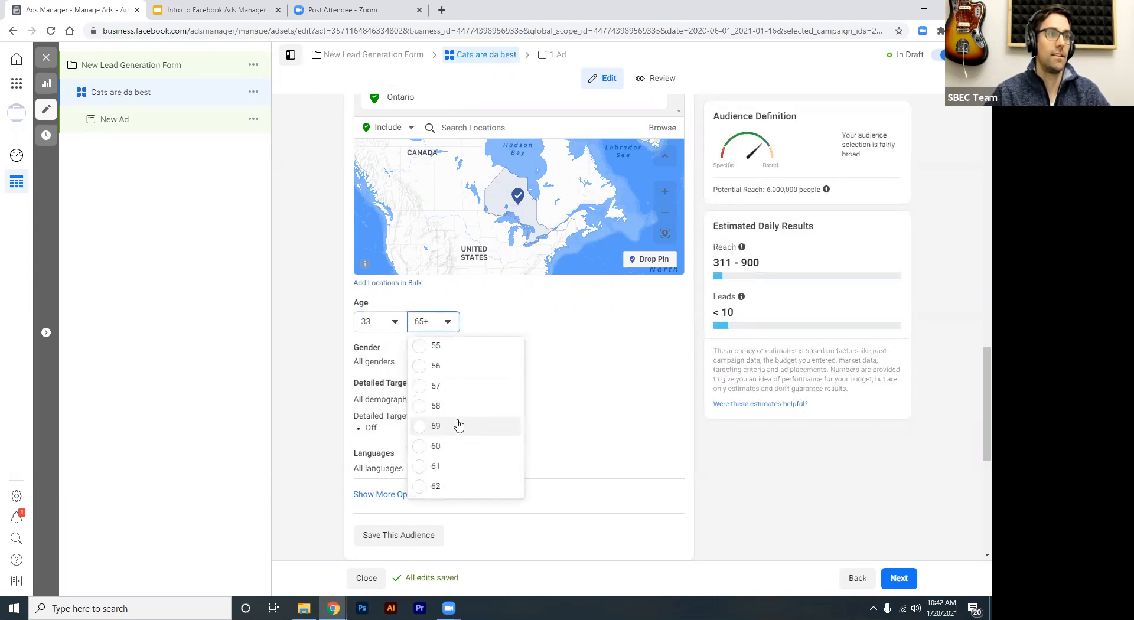
pyautogui.click(378, 322)
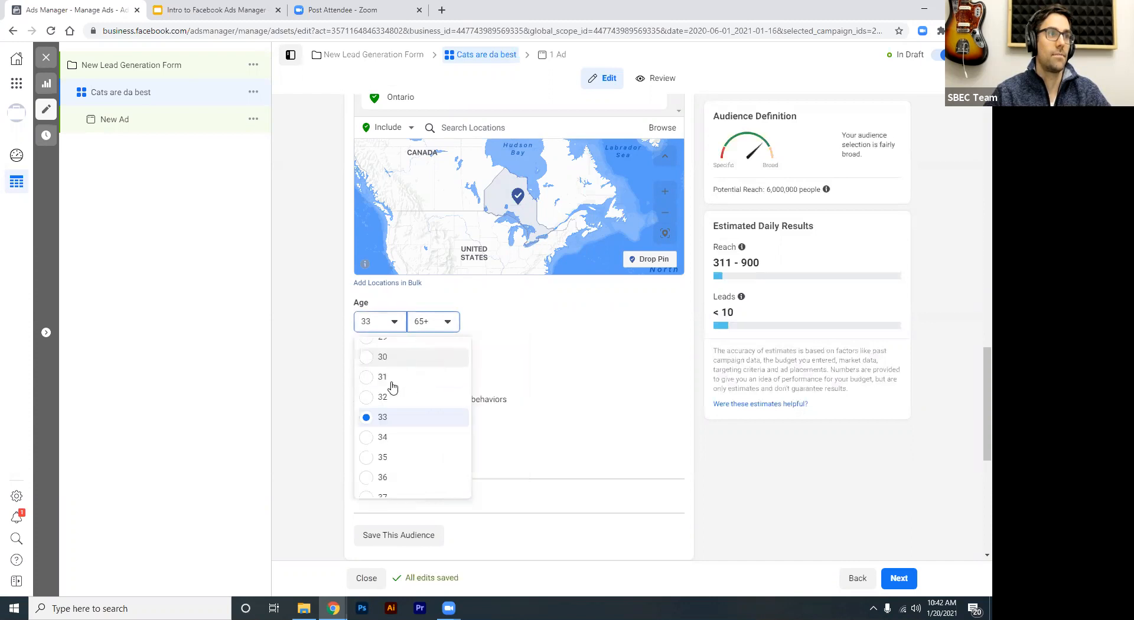
pyautogui.click(391, 355)
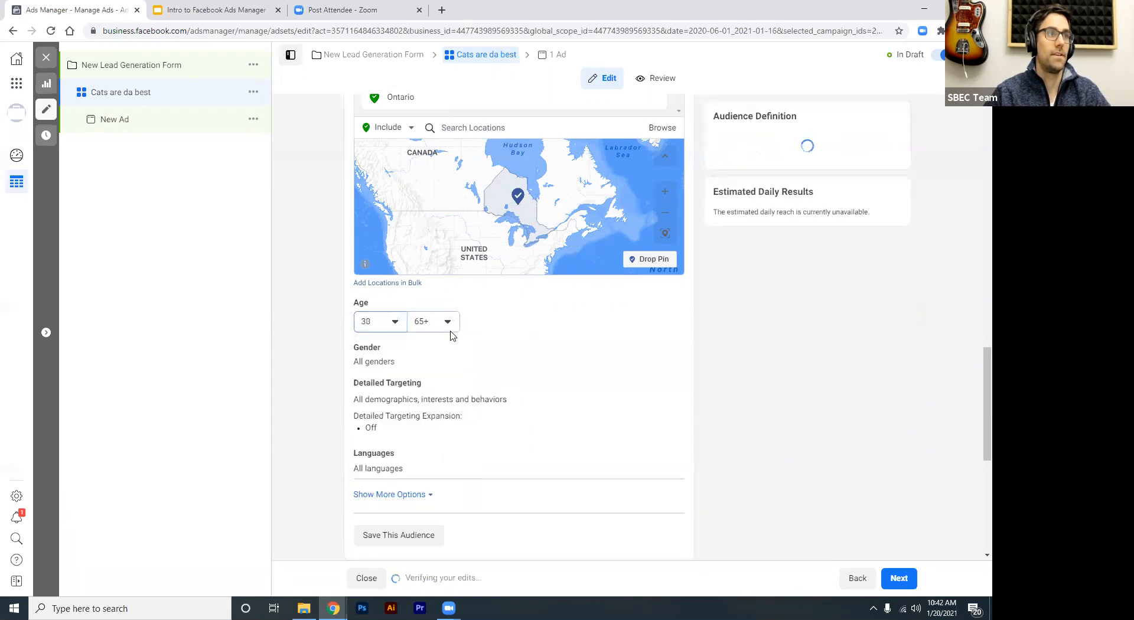
pyautogui.click(449, 330)
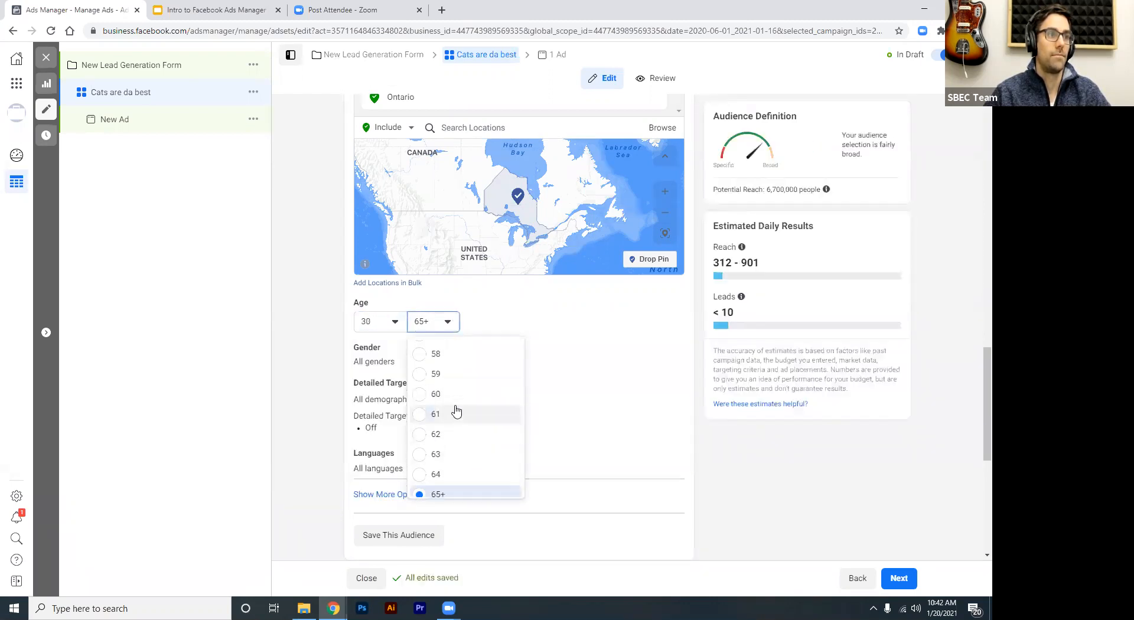
pyautogui.scroll(5, 449, 408)
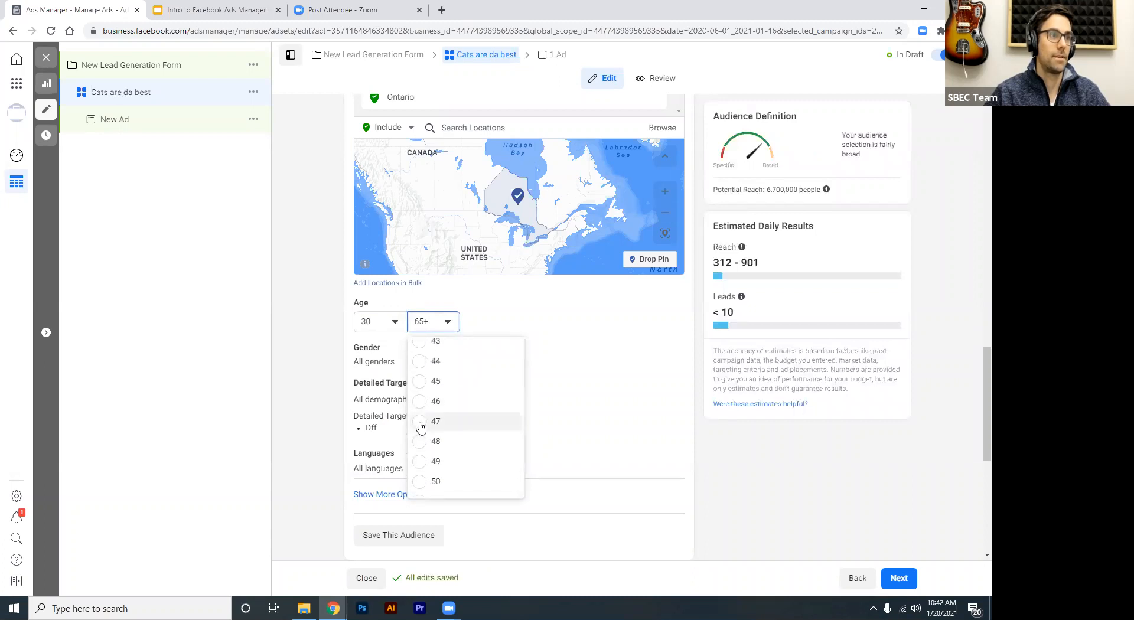
pyautogui.click(449, 381)
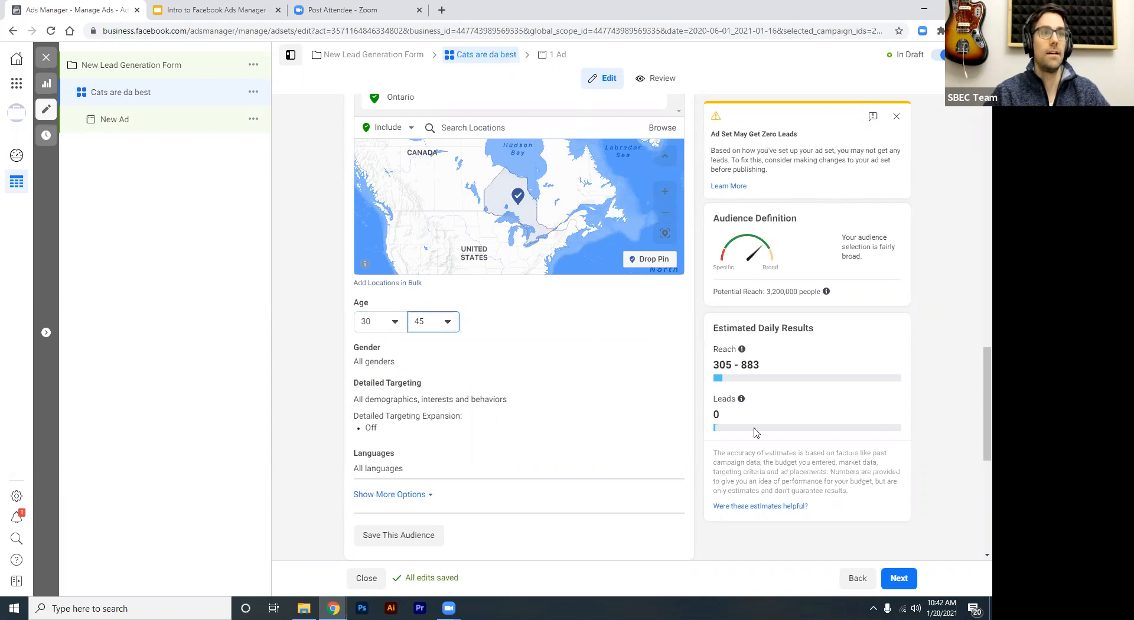
# Raise the audience's maximum age to 60 and open the gender setting for editing
pyautogui.click(447, 321)
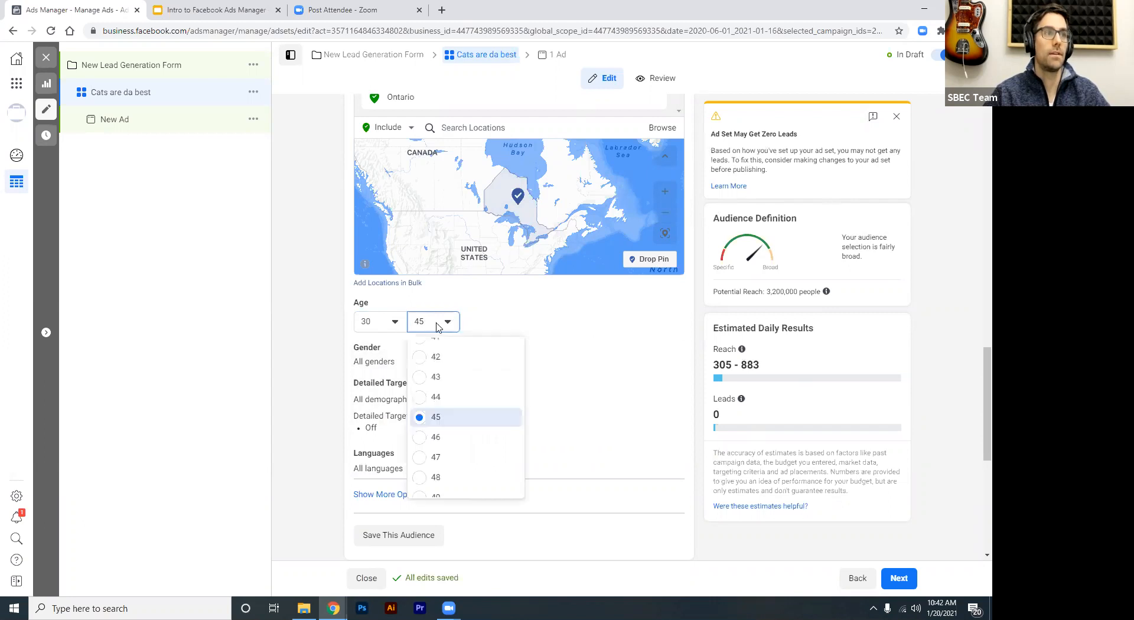
pyautogui.scroll(-2, 481, 374)
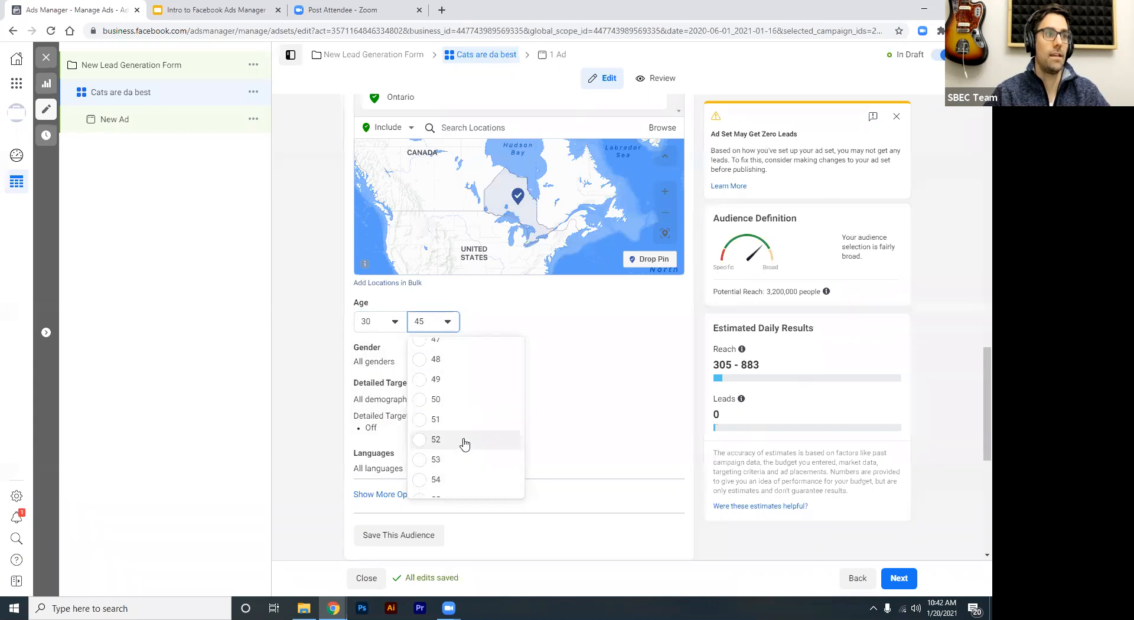
pyautogui.scroll(-2, 448, 437)
pyautogui.click(438, 481)
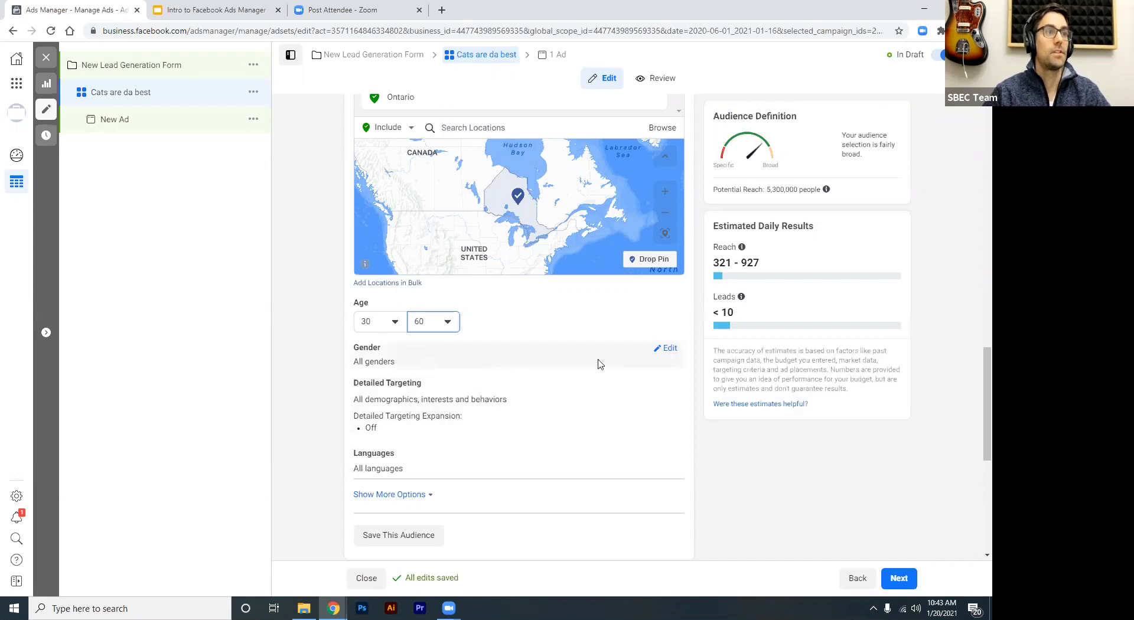
pyautogui.click(673, 356)
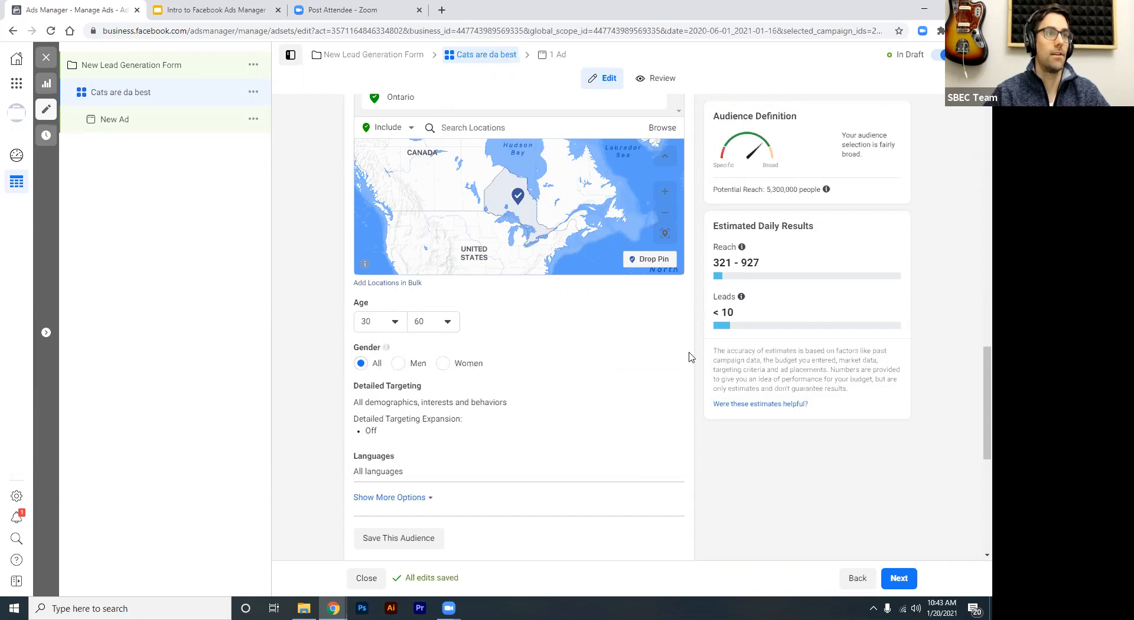
# Search detailed targeting for hiking, add the hiking trails interest, and remove it again
pyautogui.scroll(-1, 508, 372)
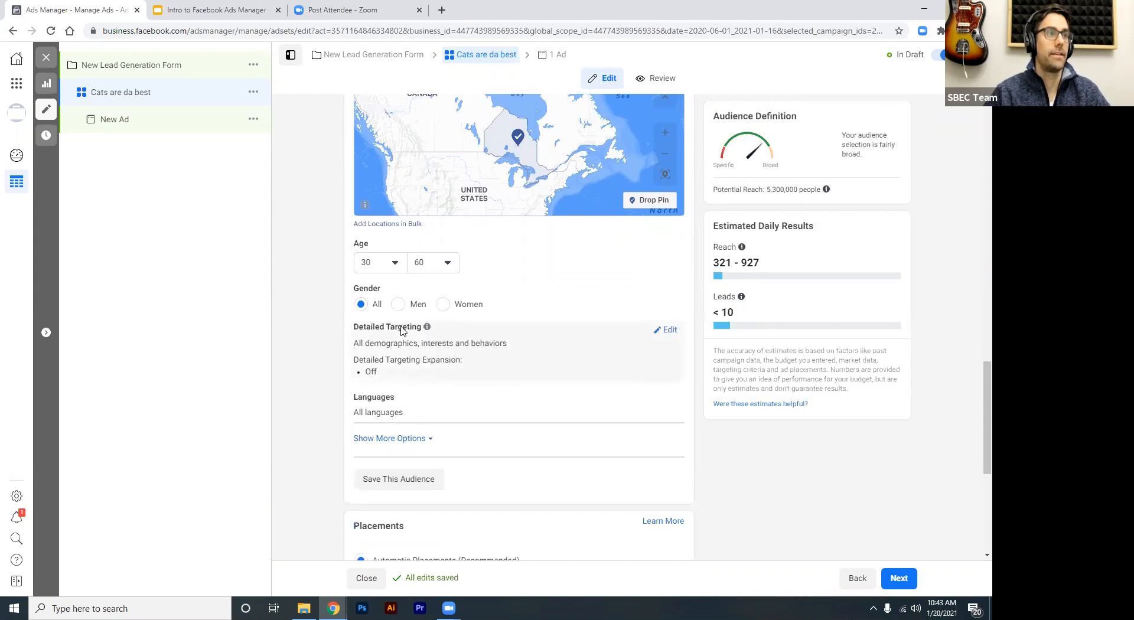
pyautogui.moveTo(646, 338)
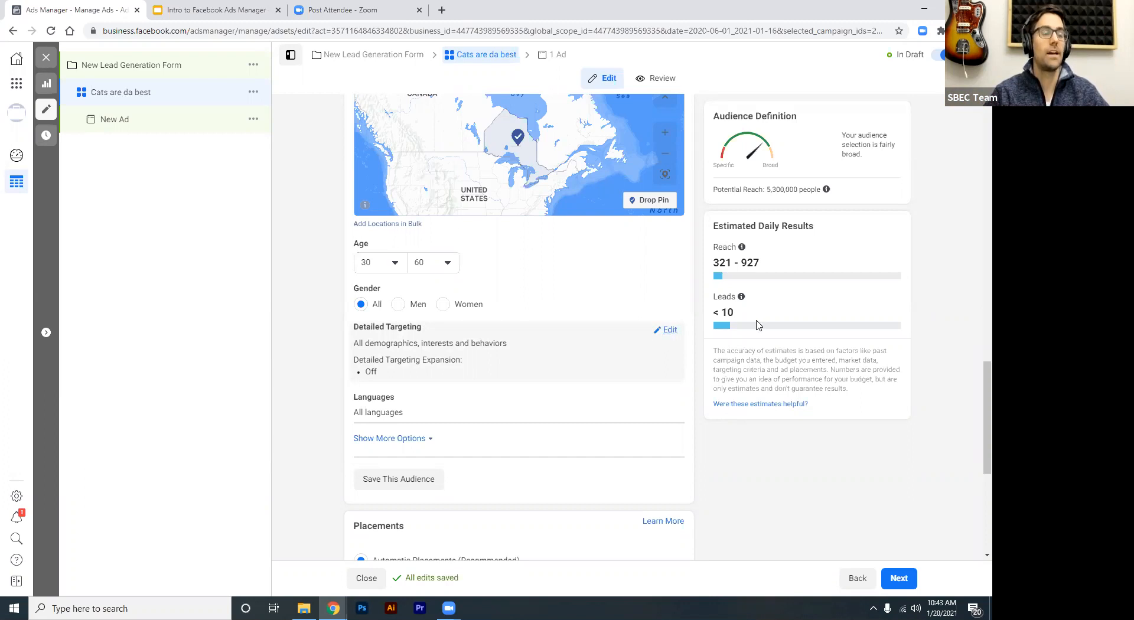
pyautogui.click(669, 330)
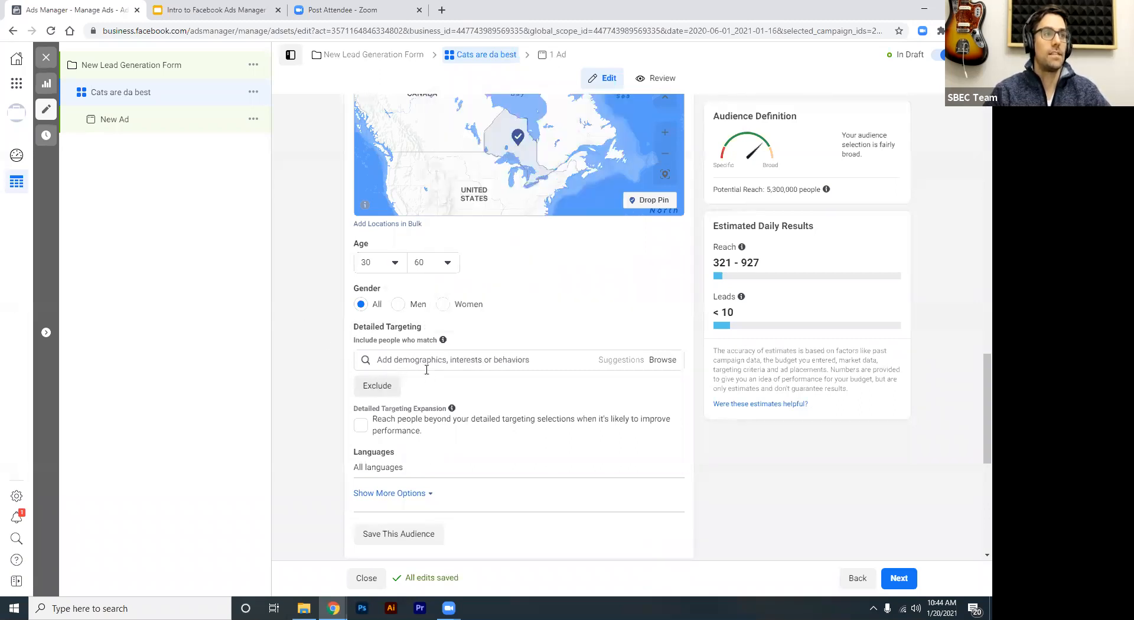
pyautogui.click(430, 360)
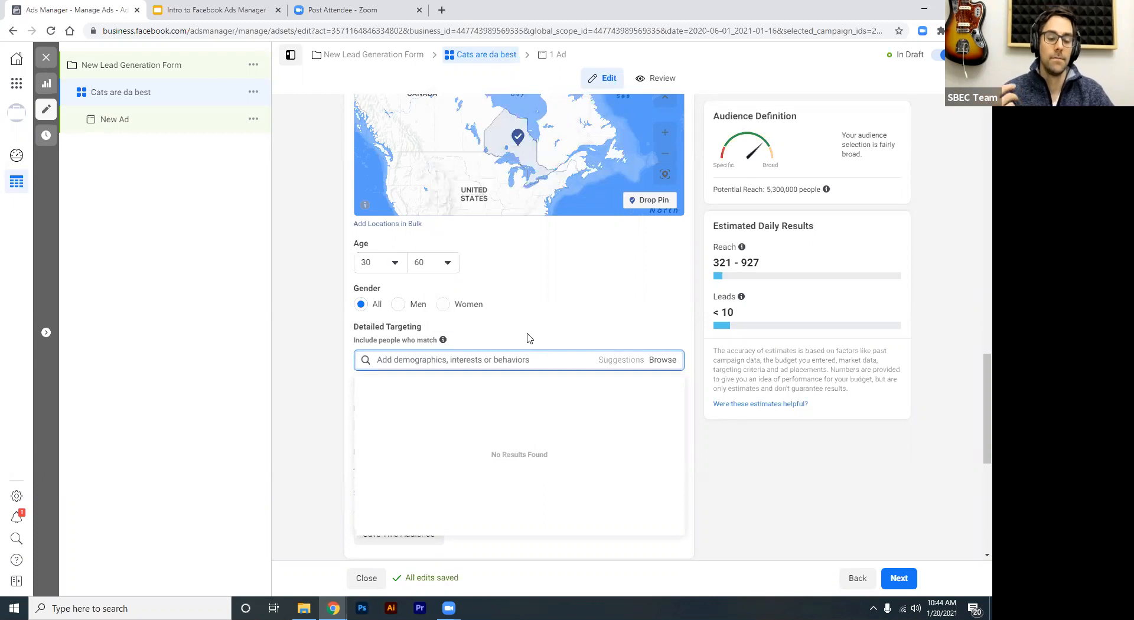
pyautogui.write('hiking')
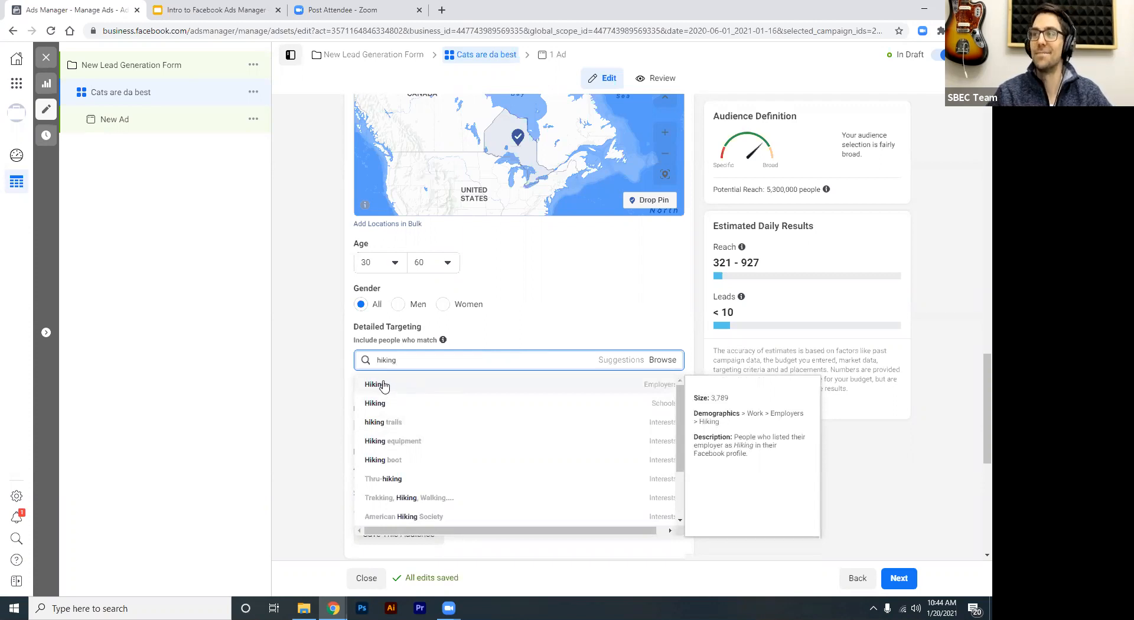
pyautogui.click(391, 425)
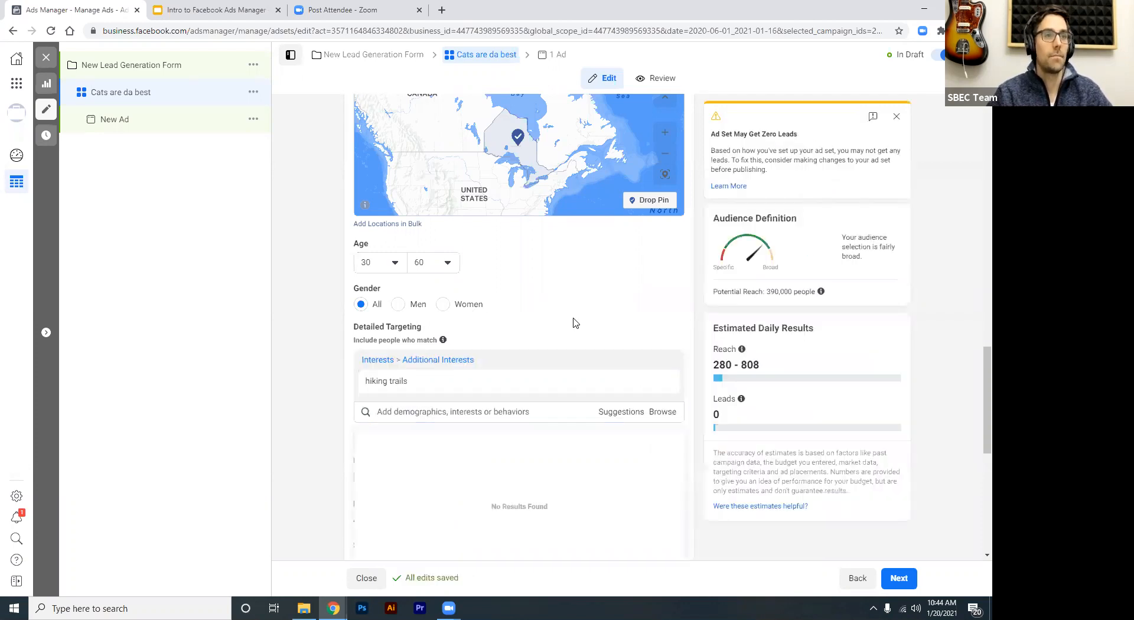
pyautogui.scroll(-2, 552, 339)
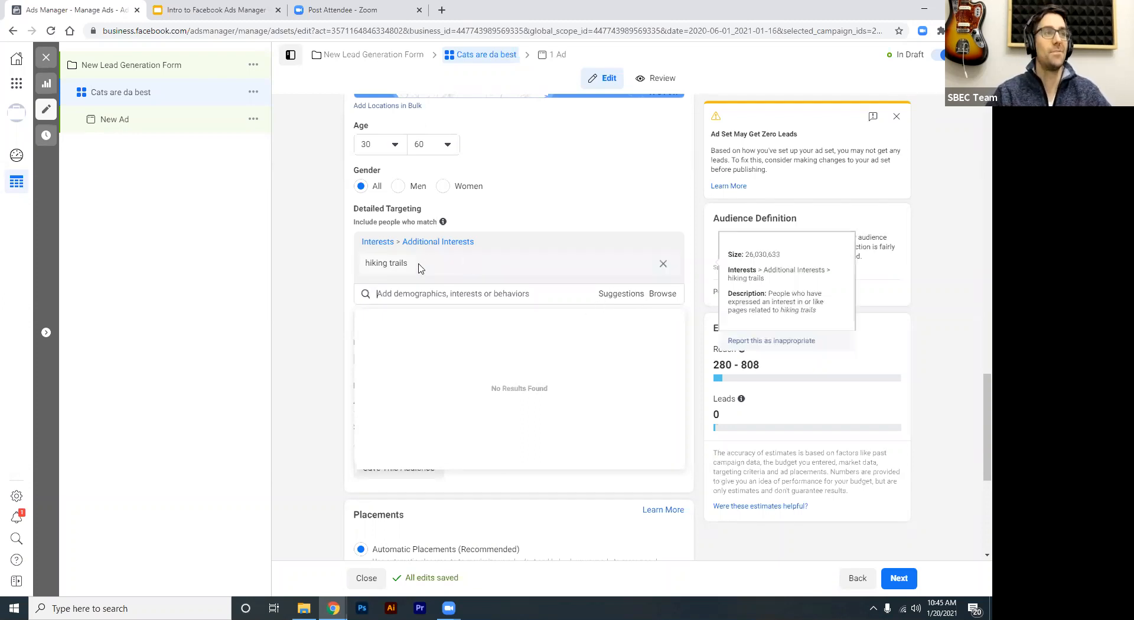
pyautogui.click(668, 269)
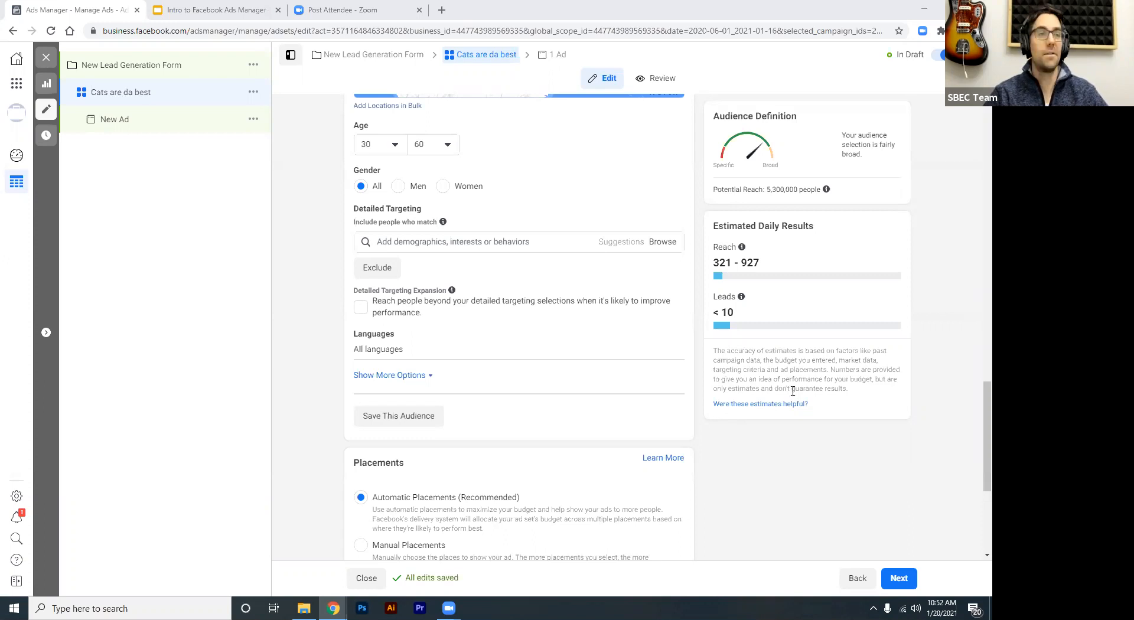
# Switch to manual placements to review the available platforms and placements, and return to automatic placements
pyautogui.scroll(-4, 577, 348)
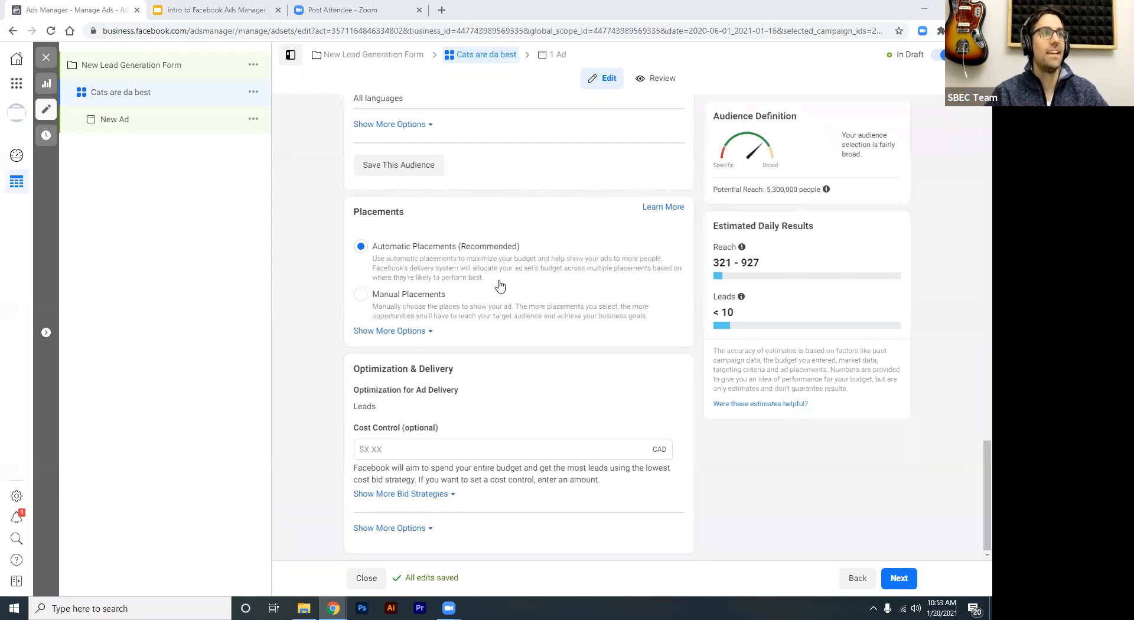
pyautogui.click(438, 298)
pyautogui.scroll(-3, 467, 298)
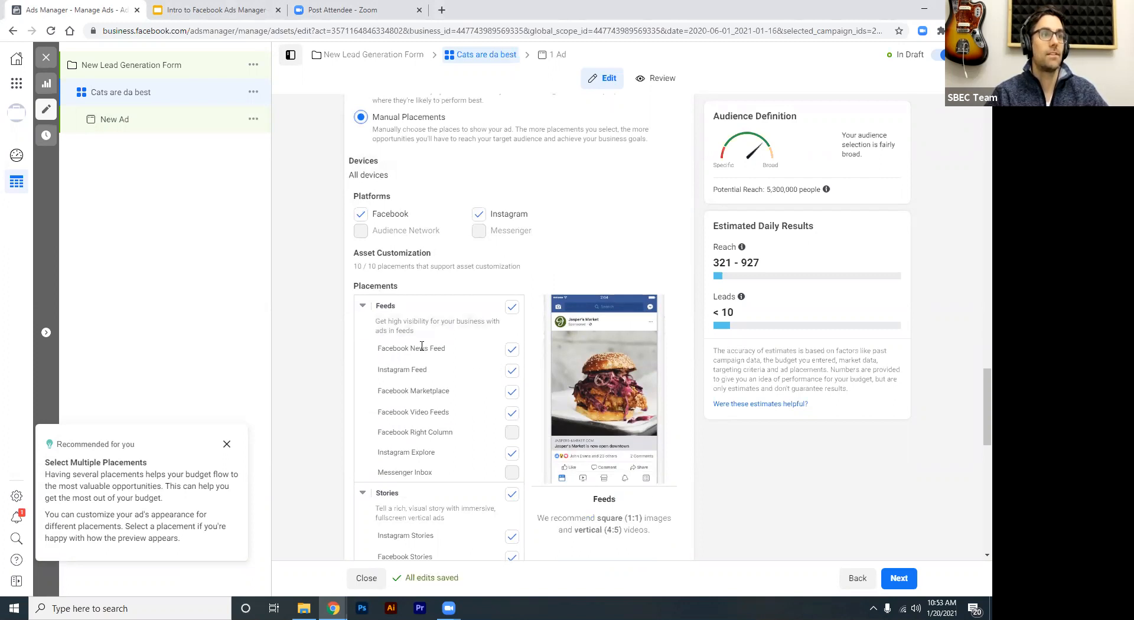
pyautogui.scroll(-6, 427, 361)
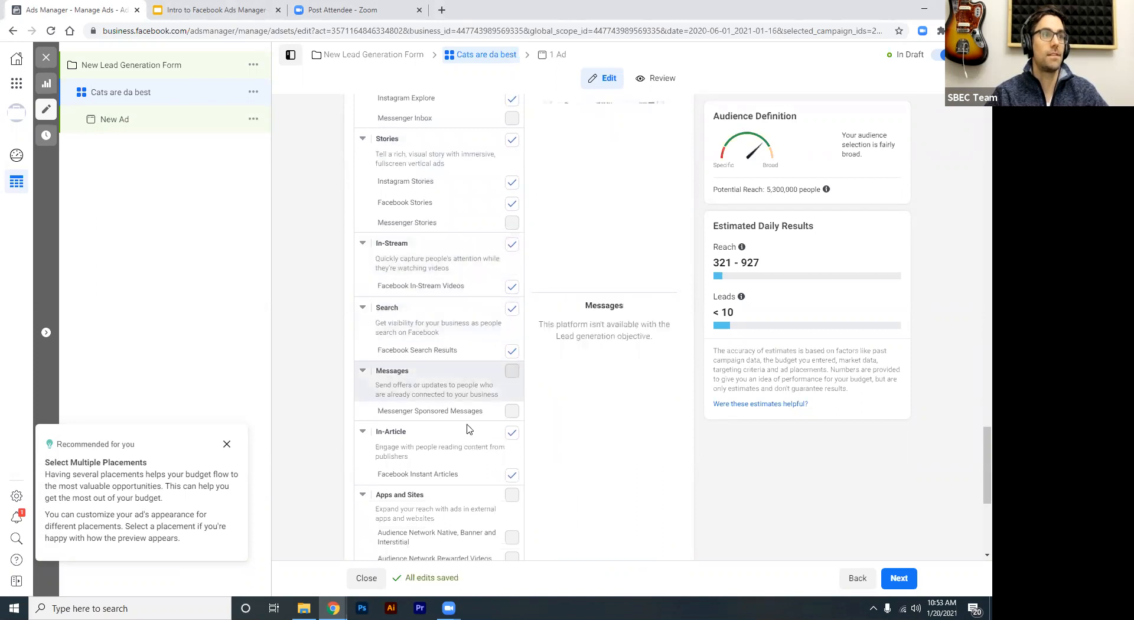
pyautogui.scroll(4, 446, 322)
pyautogui.scroll(3, 446, 322)
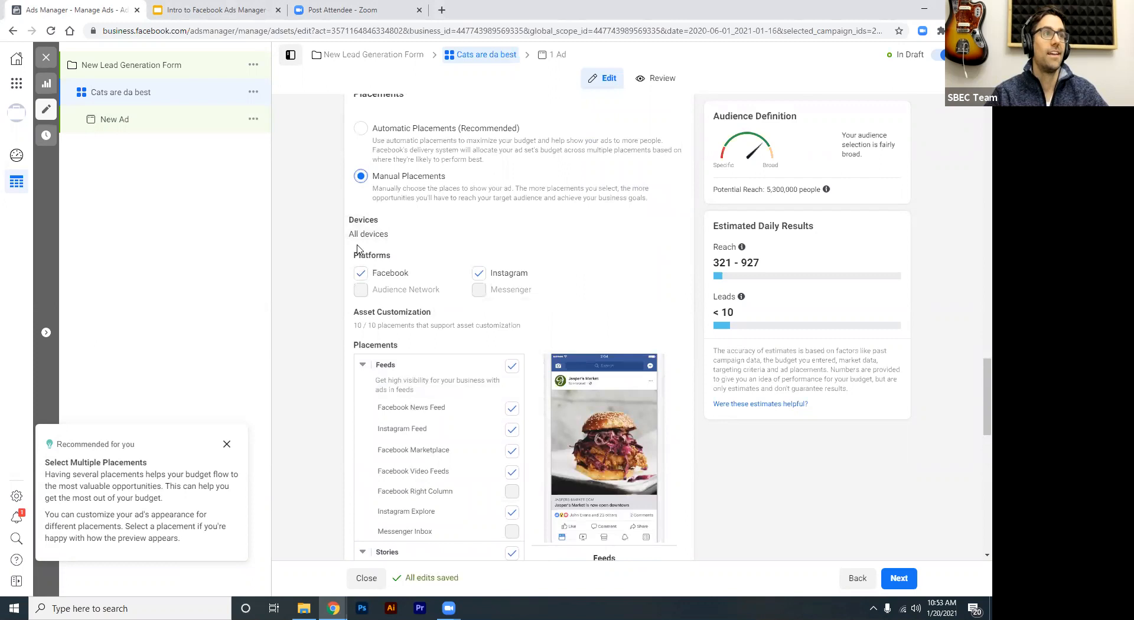
pyautogui.scroll(3, 361, 328)
pyautogui.click(350, 305)
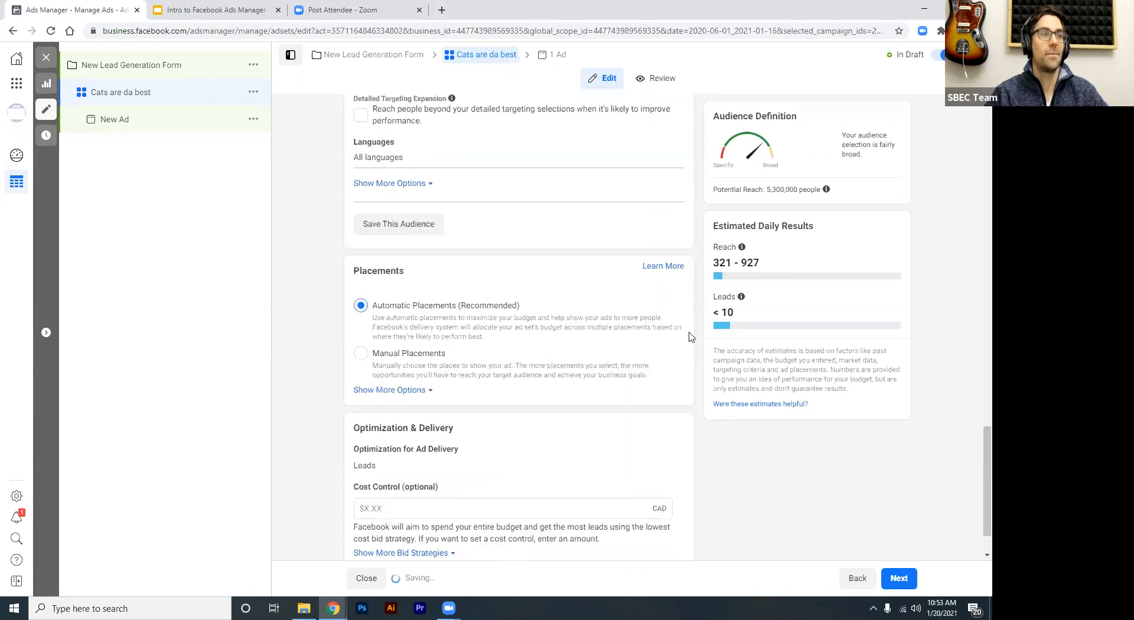
# Examine the optional cost control and expand the additional delivery options to review the charging basis and delivery type
pyautogui.scroll(-1, 508, 307)
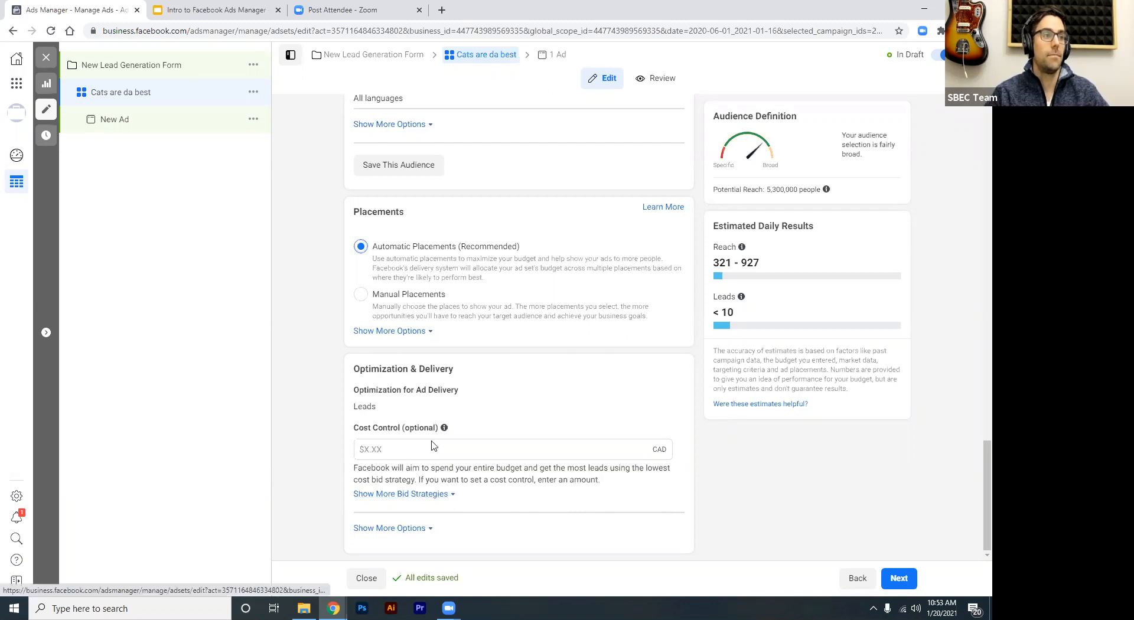
pyautogui.click(387, 450)
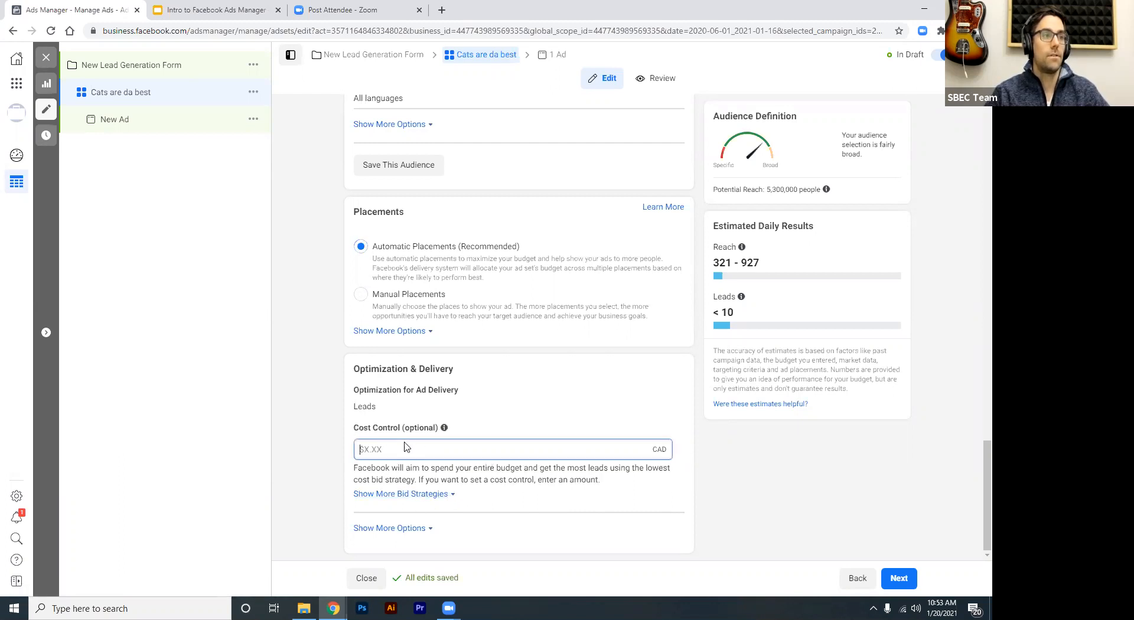
pyautogui.click(529, 420)
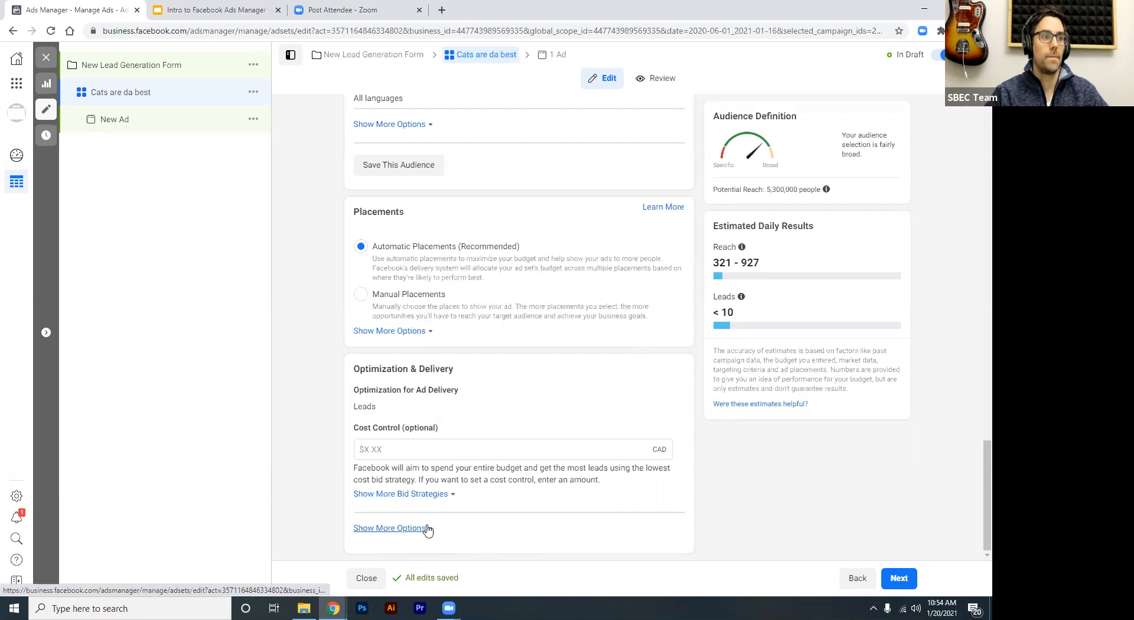
pyautogui.click(423, 528)
pyautogui.scroll(-1, 530, 418)
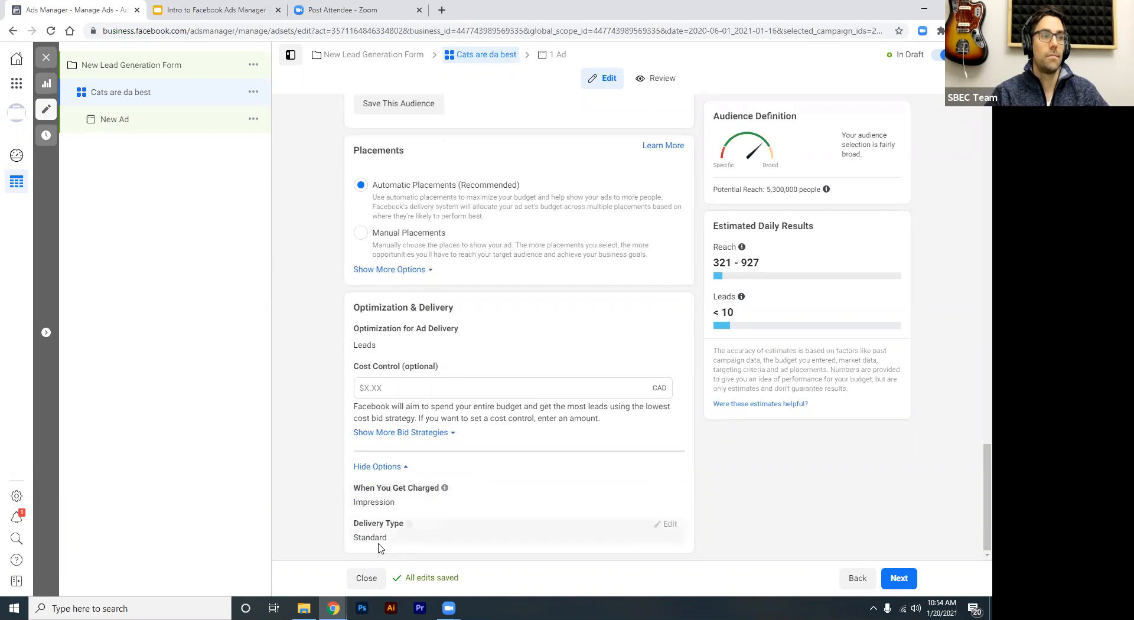
pyautogui.moveTo(408, 528)
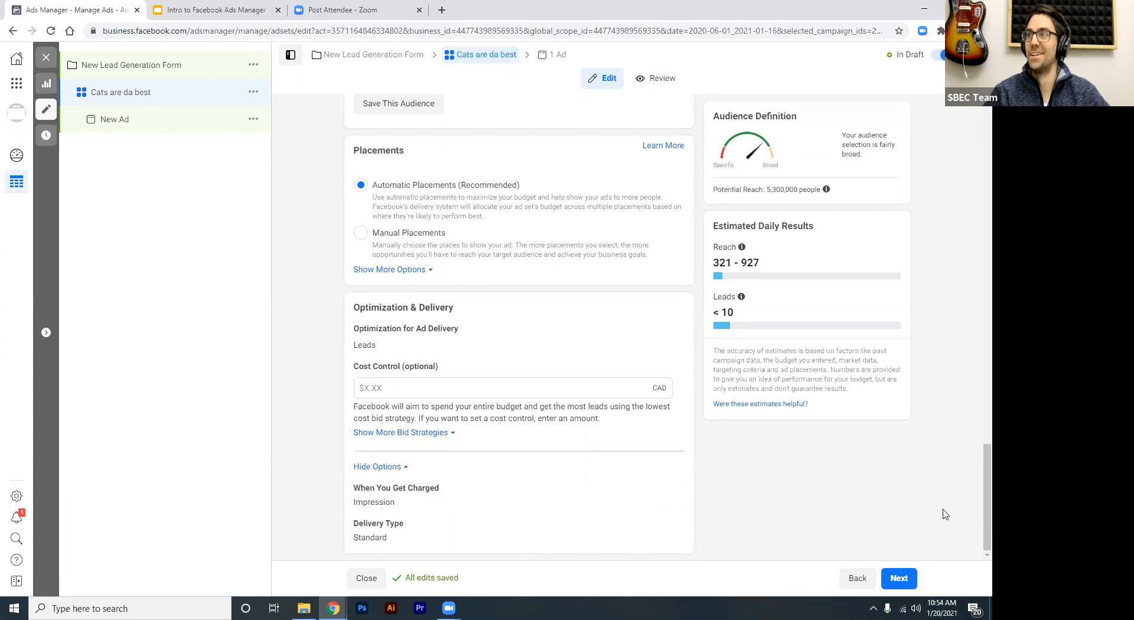
# Continue to the ad level and rename the new ad as cats 1
pyautogui.click(899, 580)
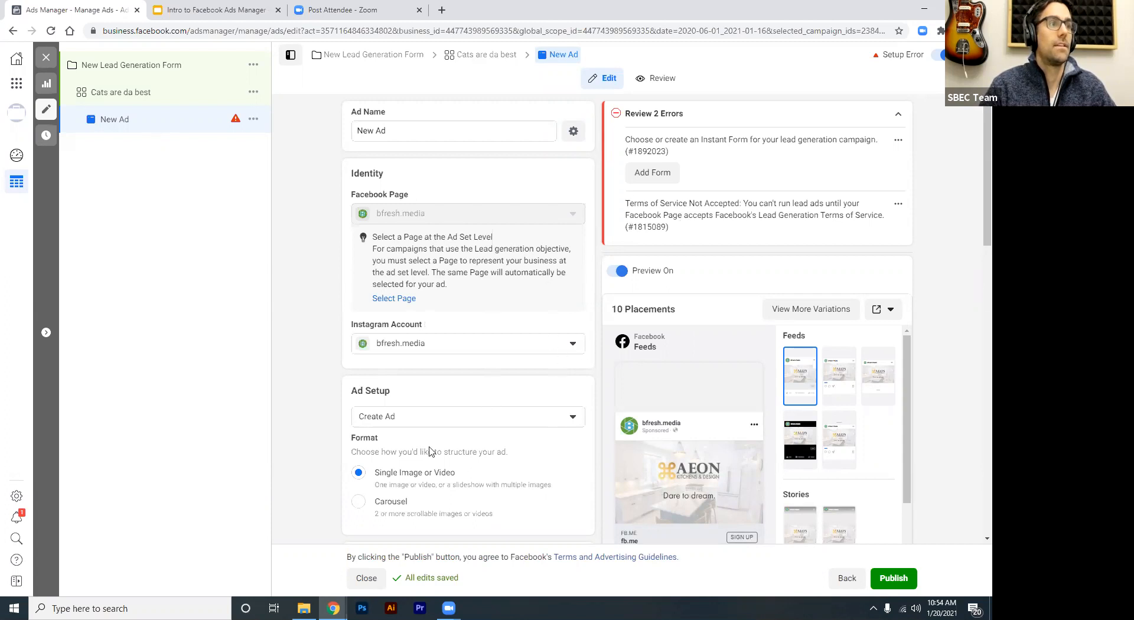
pyautogui.click(493, 132)
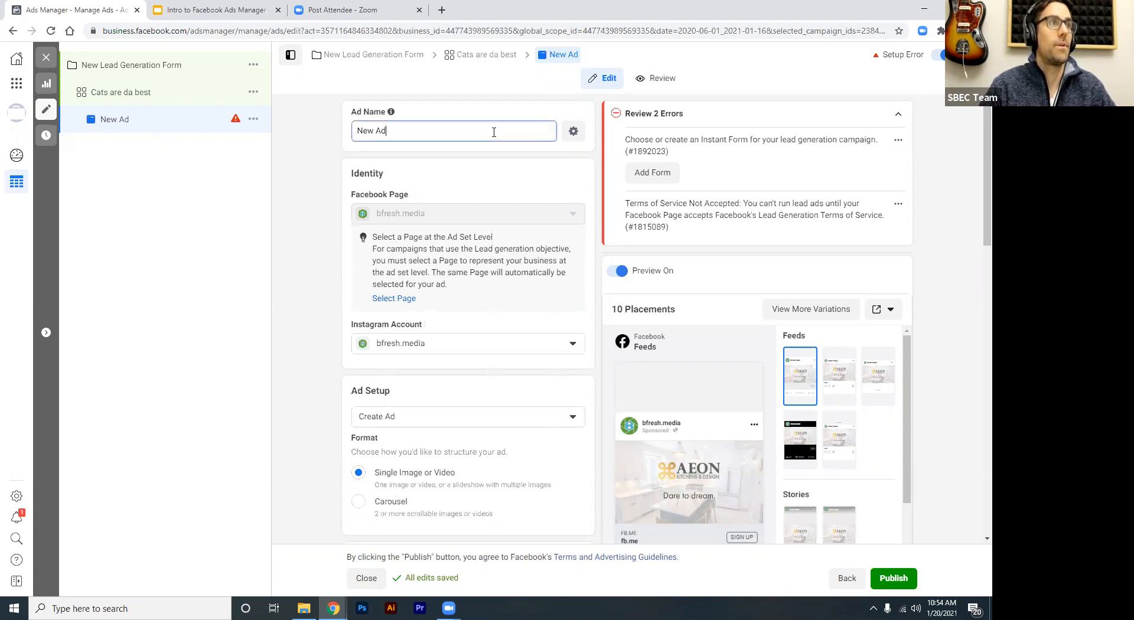
pyautogui.moveTo(424, 130); pyautogui.dragTo(245, 127)
pyautogui.write('cats 1')
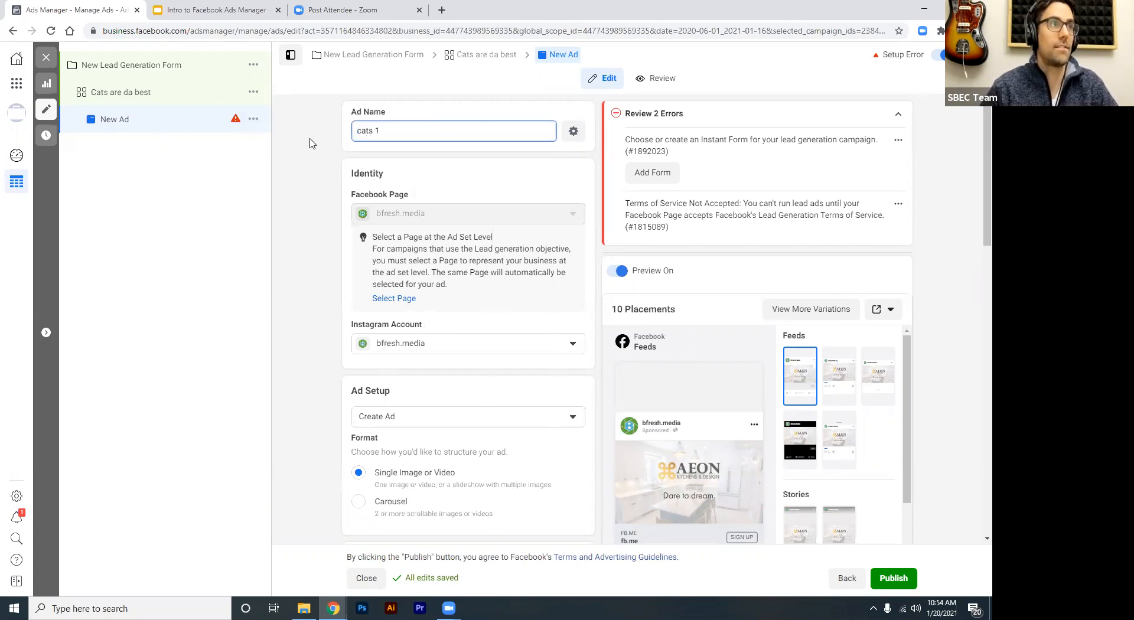
pyautogui.click(392, 173)
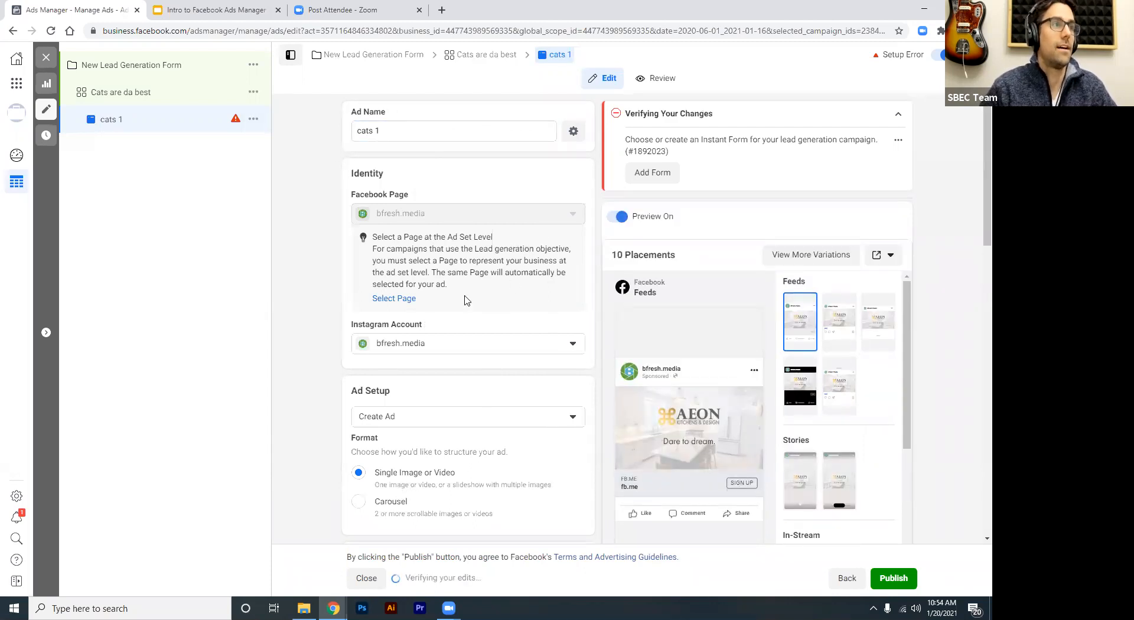
pyautogui.scroll(-3, 430, 242)
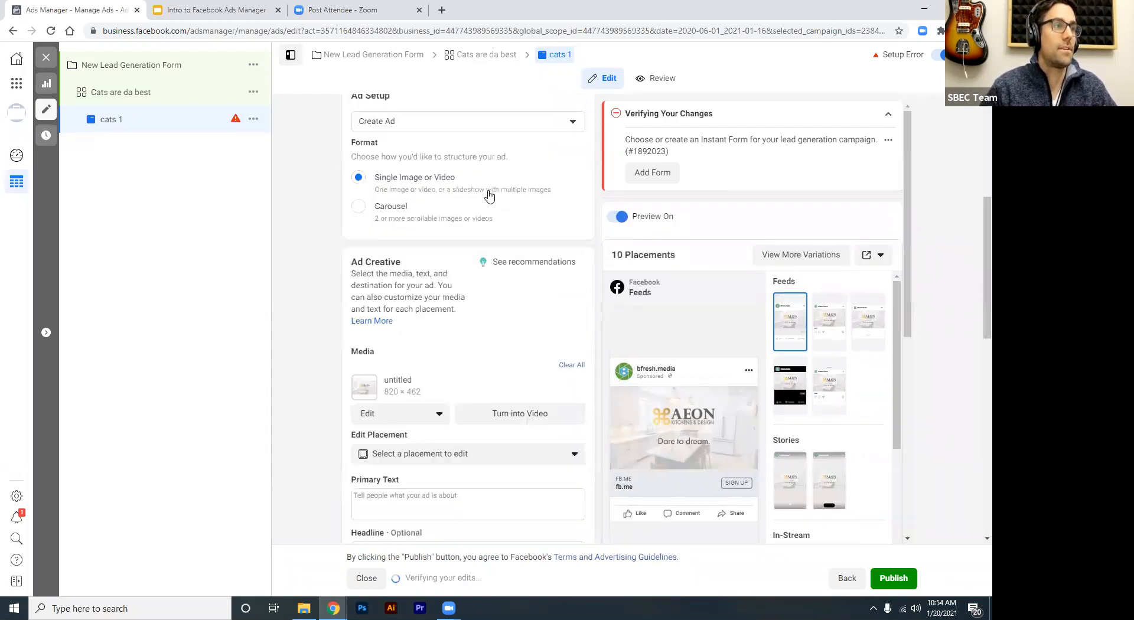
pyautogui.scroll(1, 441, 256)
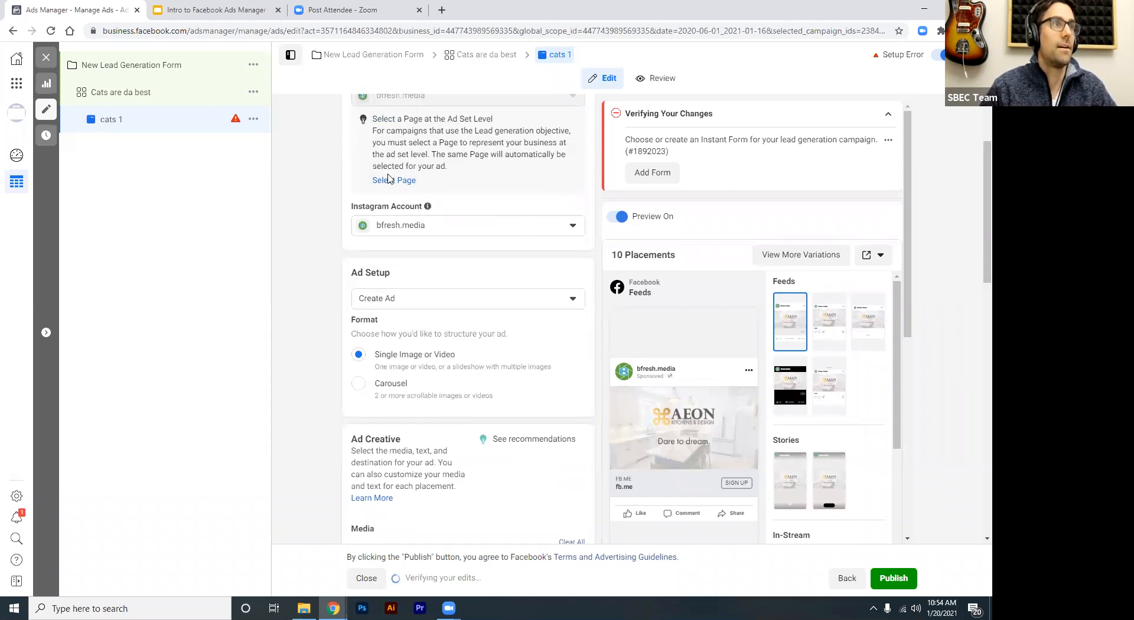
# Clear the existing image from the ad creative's media
pyautogui.scroll(2, 399, 206)
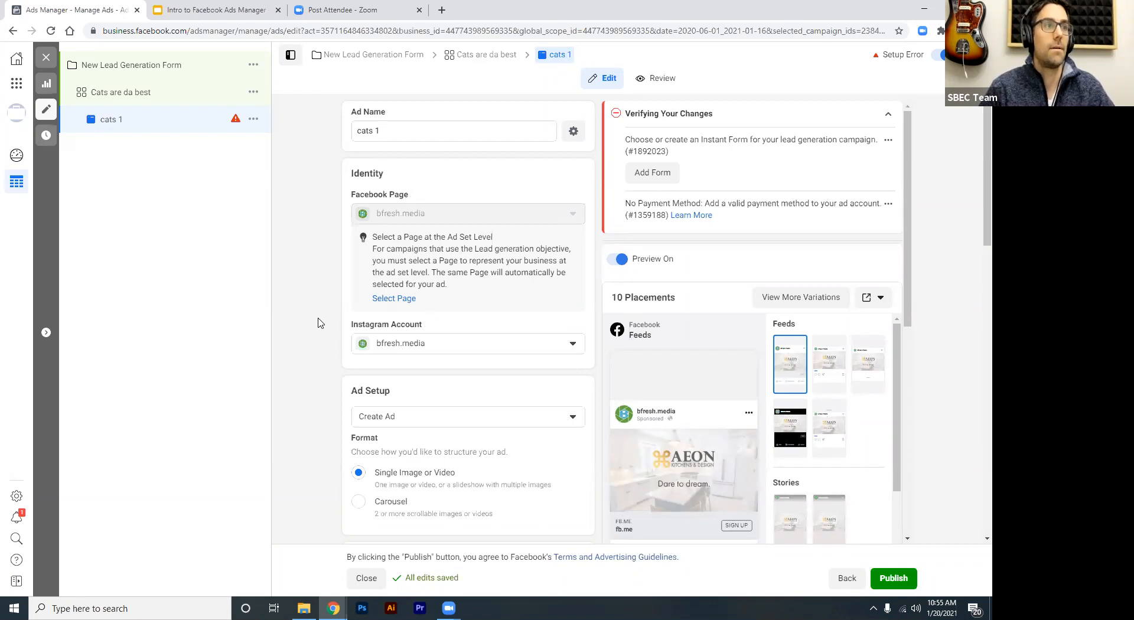
pyautogui.scroll(-1, 317, 322)
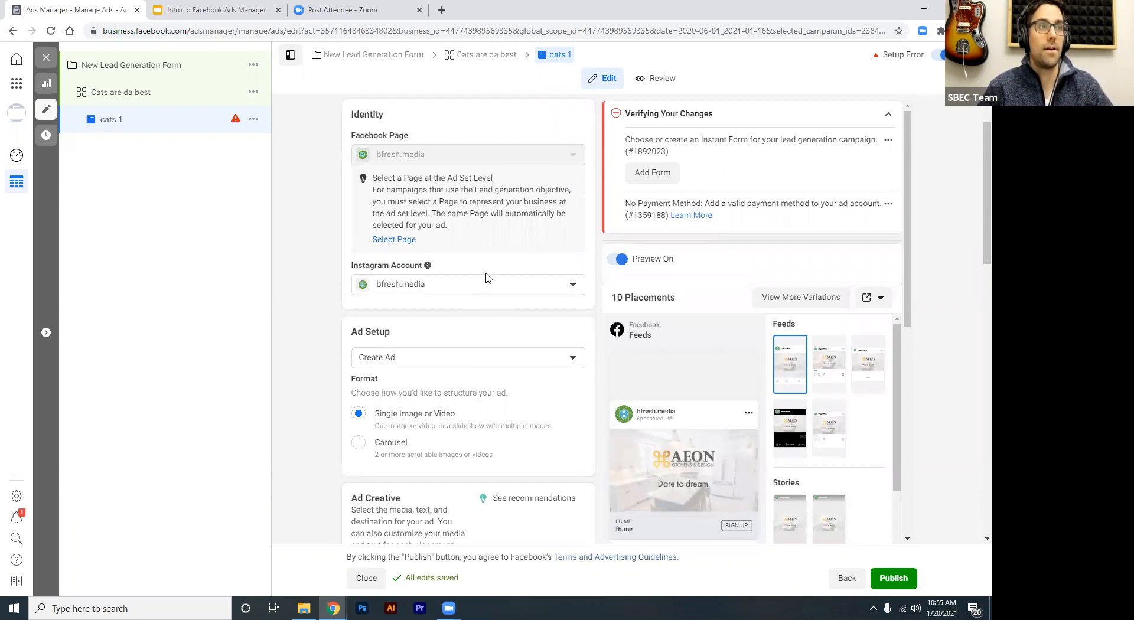
pyautogui.scroll(-3, 329, 234)
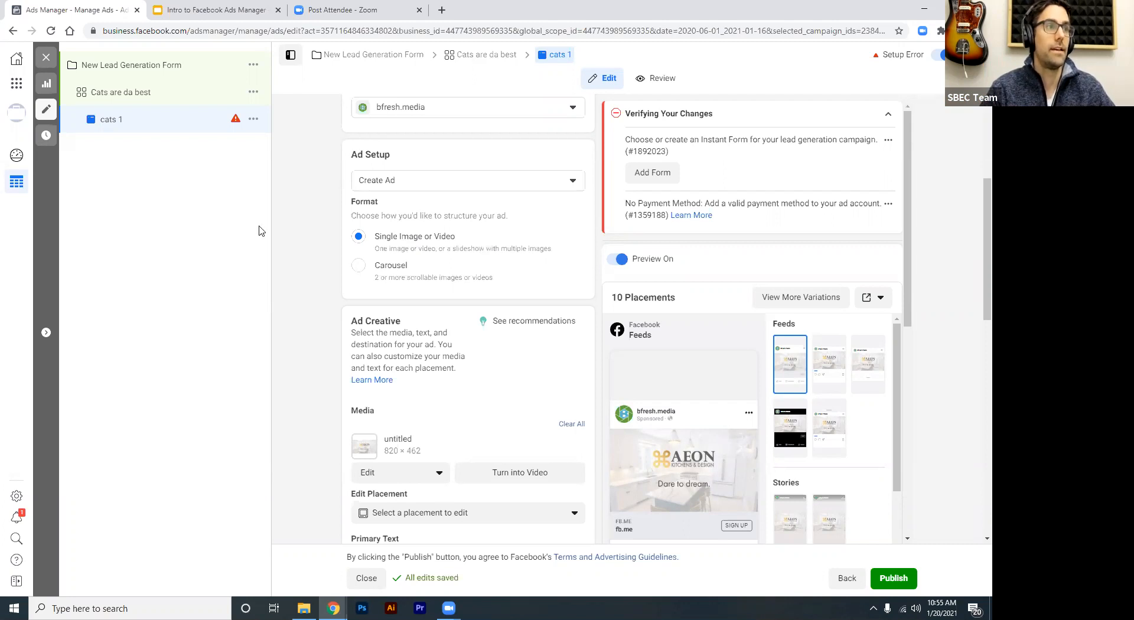
pyautogui.scroll(-2, 360, 236)
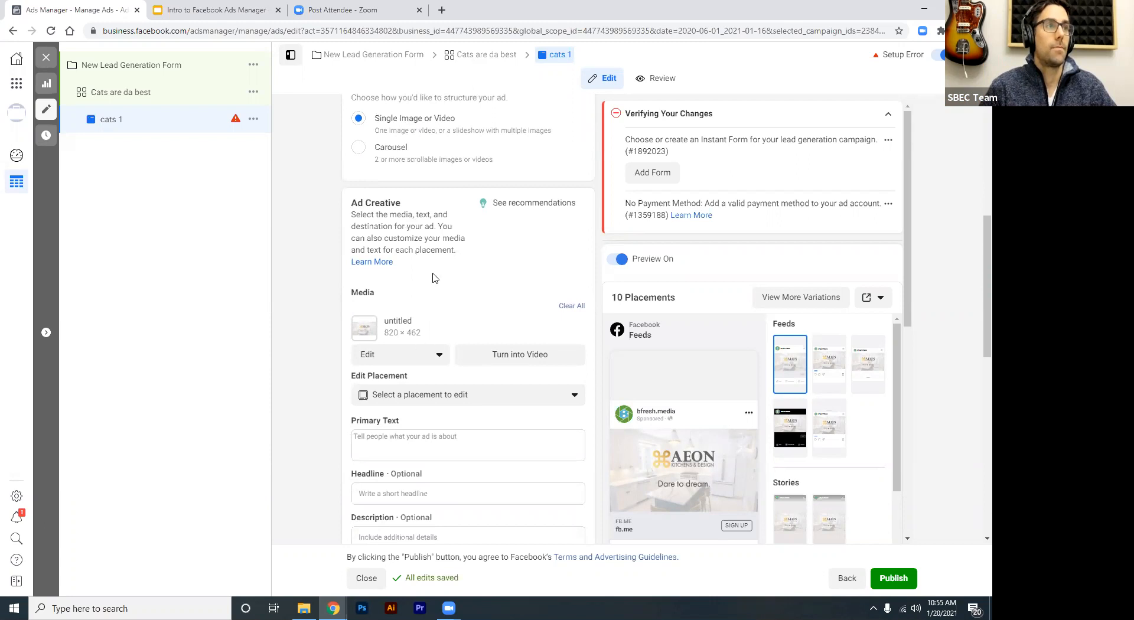
pyautogui.scroll(1, 433, 281)
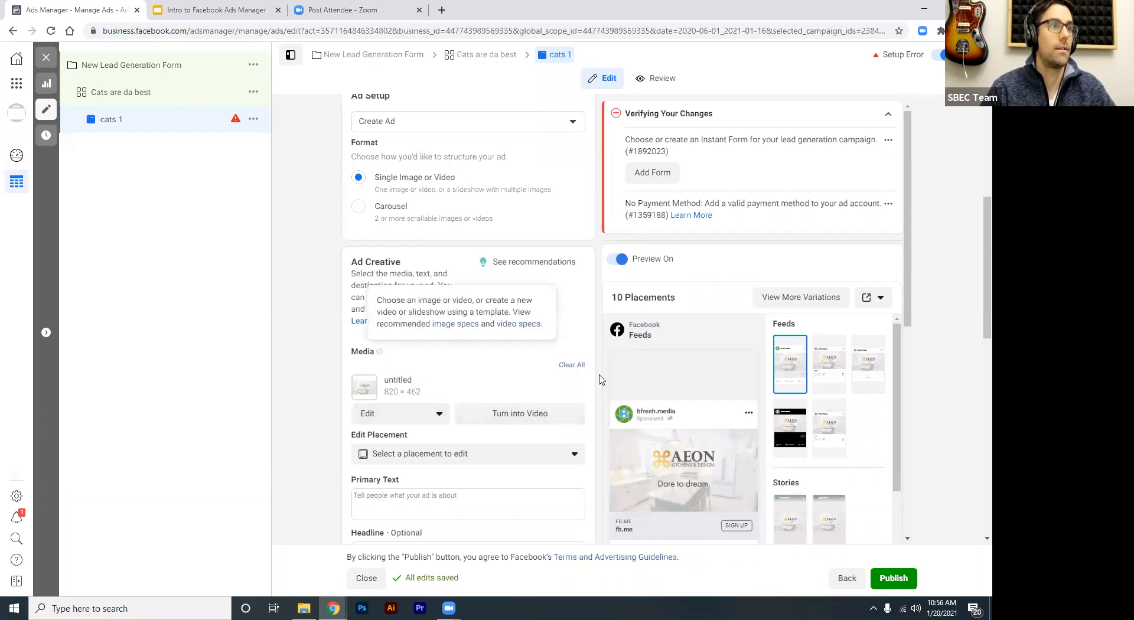
pyautogui.click(571, 365)
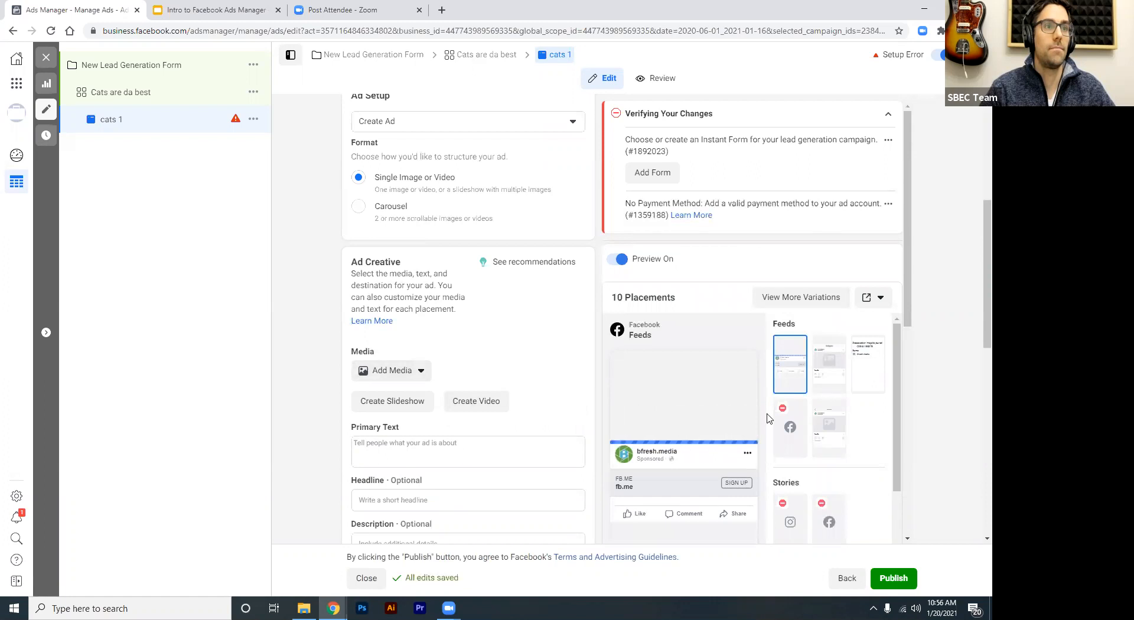
# Start adding an image to the ad creative and browse the business images
pyautogui.click(420, 371)
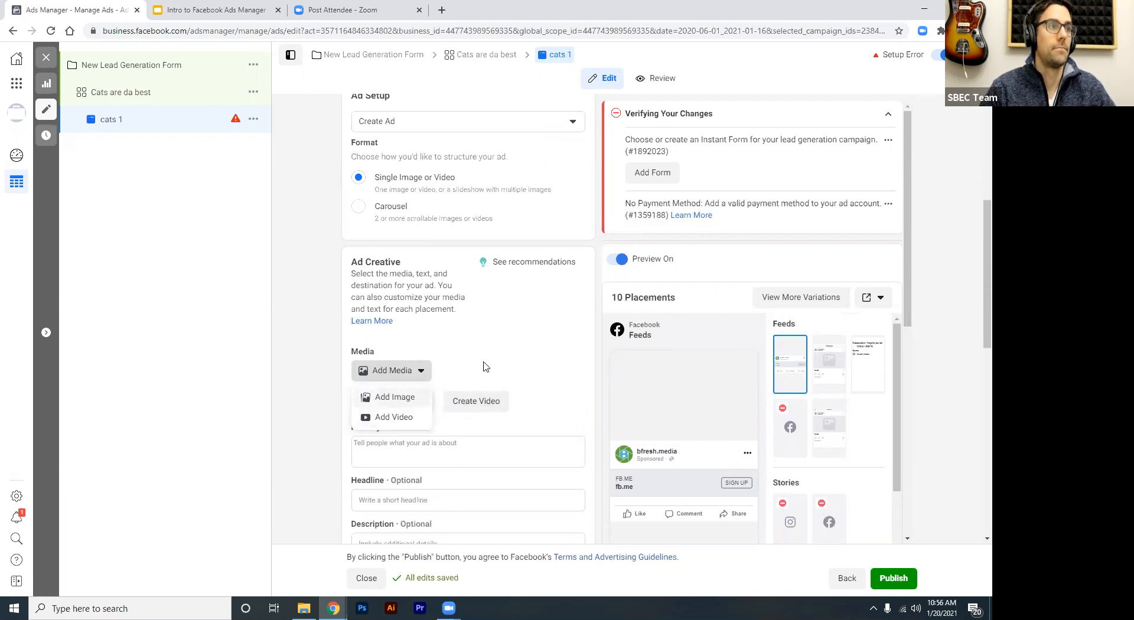
pyautogui.click(403, 399)
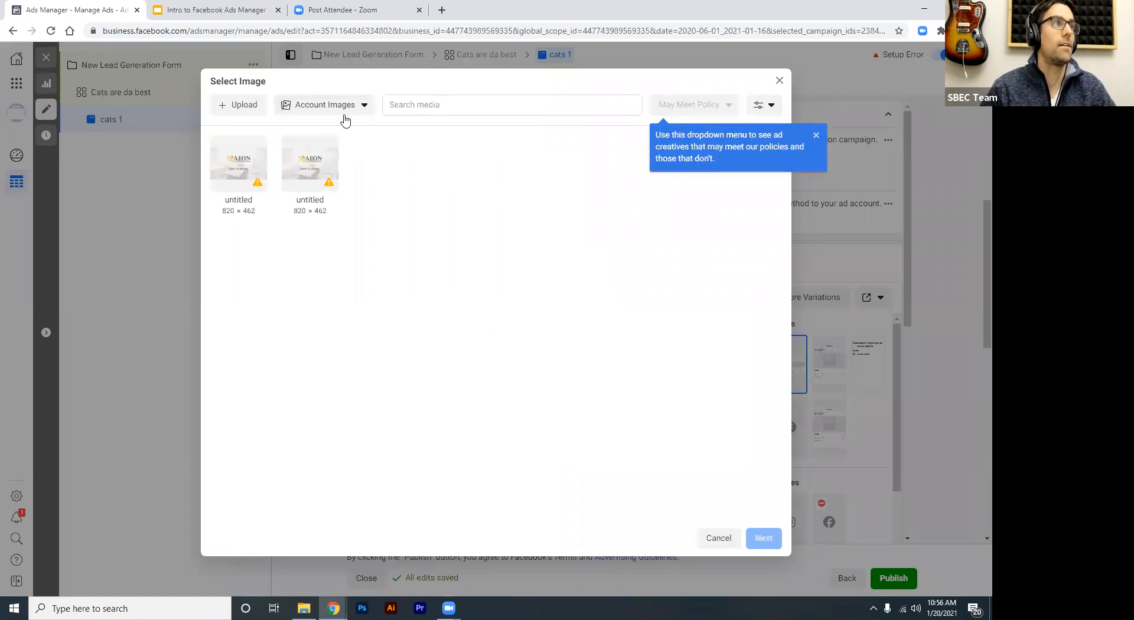
pyautogui.click(362, 108)
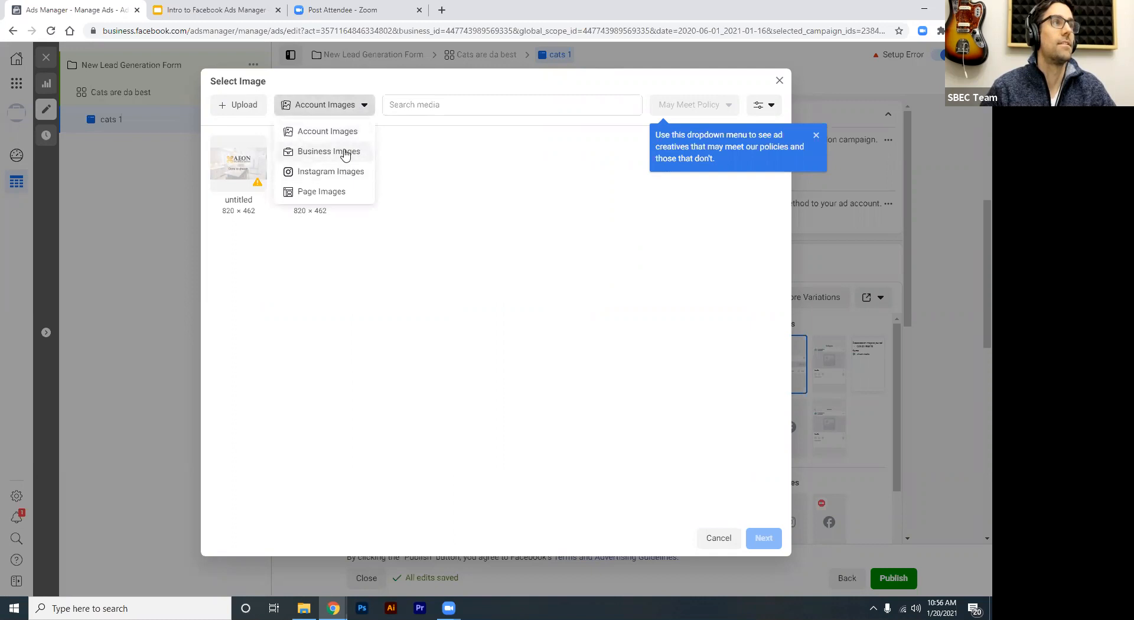
pyautogui.click(346, 153)
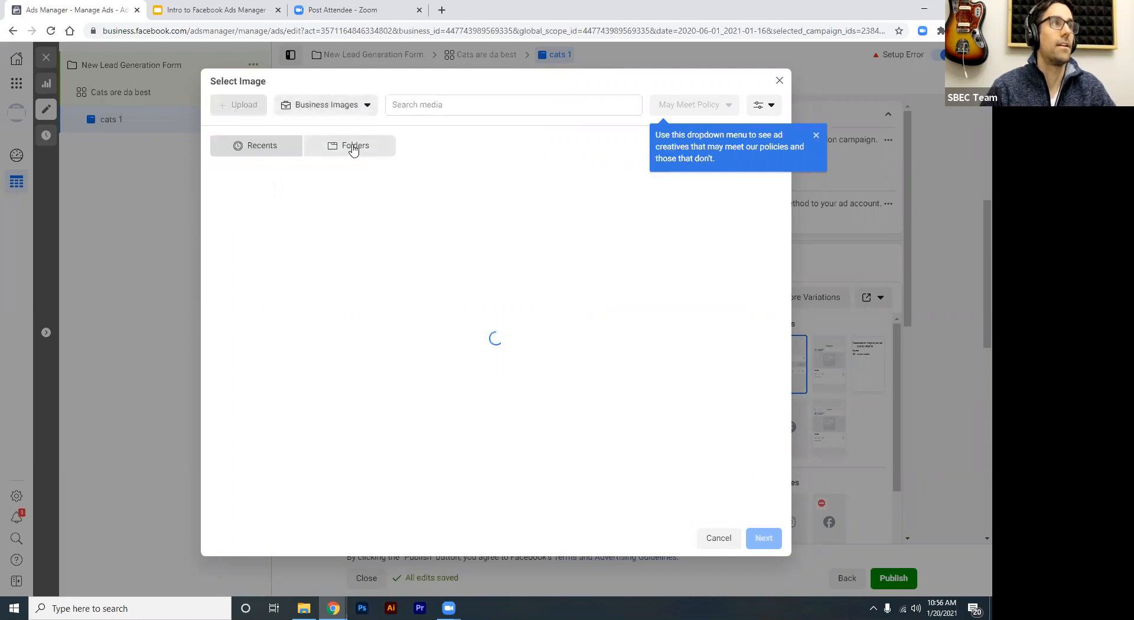
# Choose the turtle photo from the Instagram images as the ad's media and continue to the placement crops
pyautogui.click(343, 106)
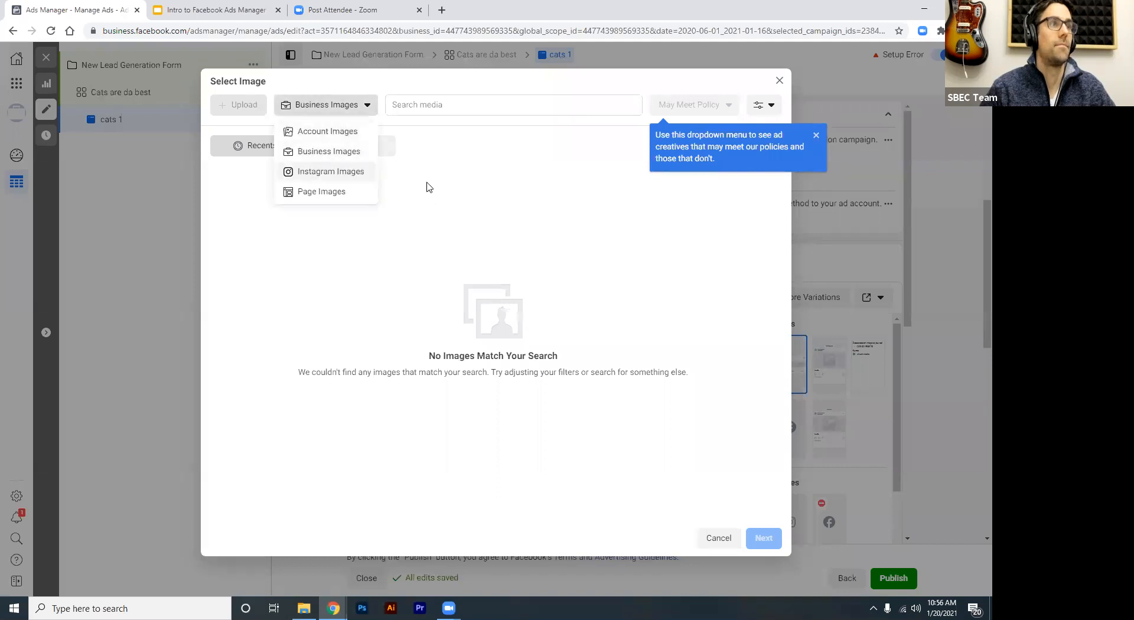
pyautogui.click(345, 171)
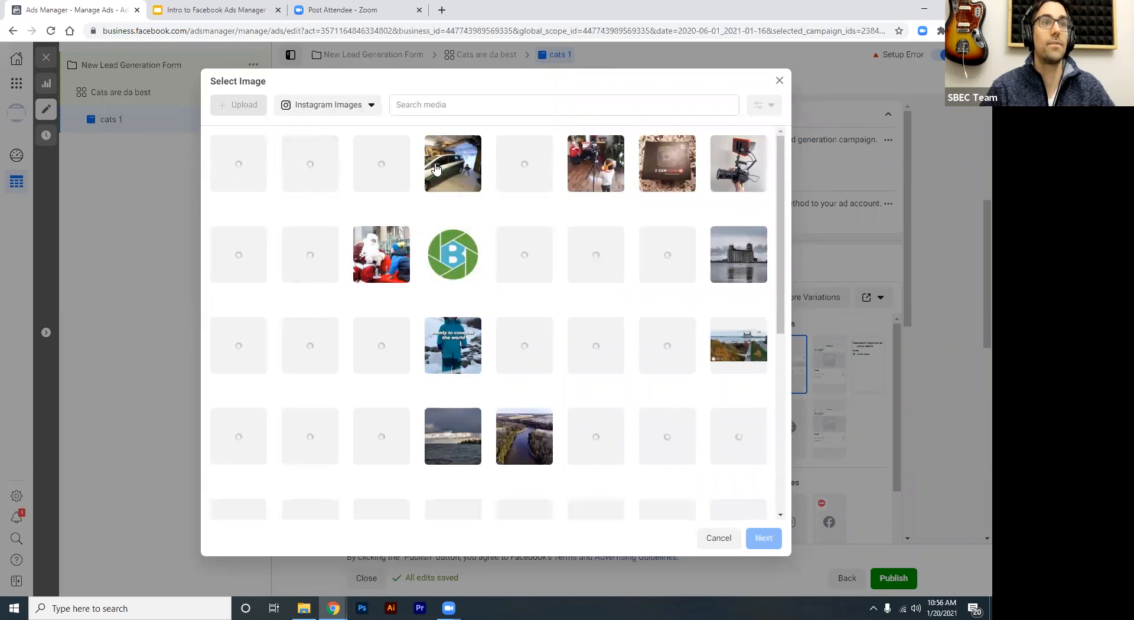
pyautogui.click(371, 107)
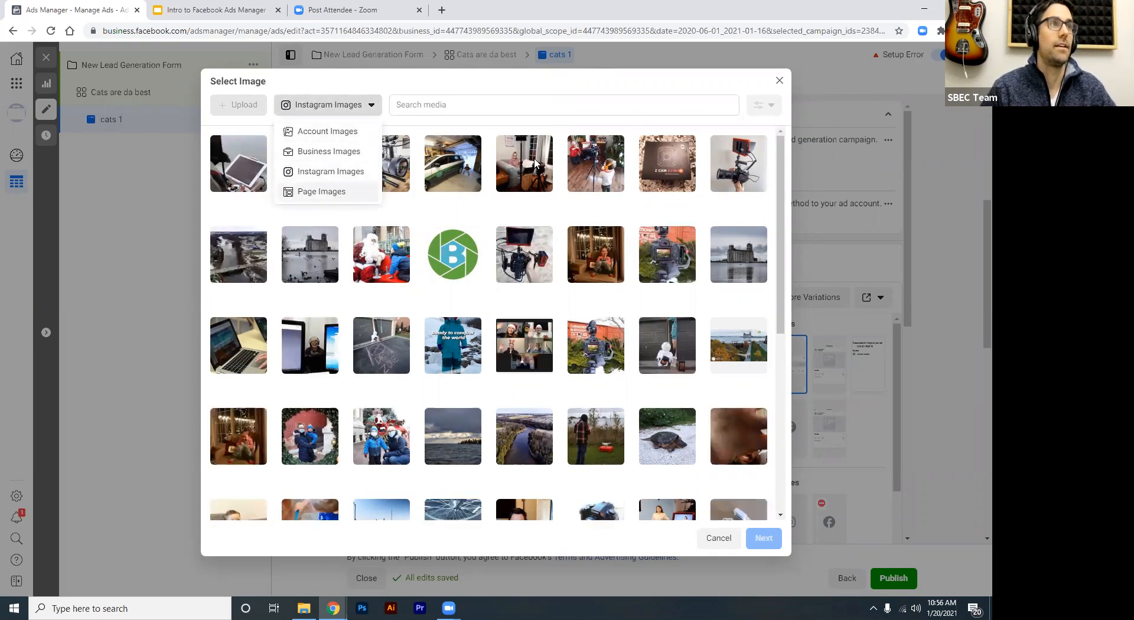
pyautogui.click(519, 234)
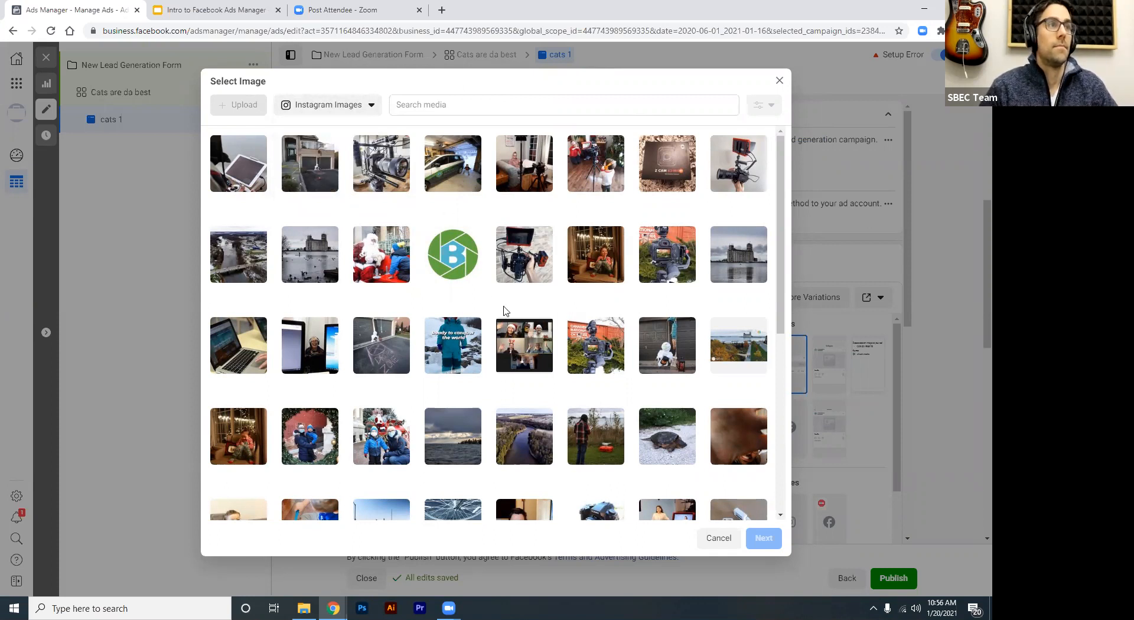
pyautogui.click(668, 463)
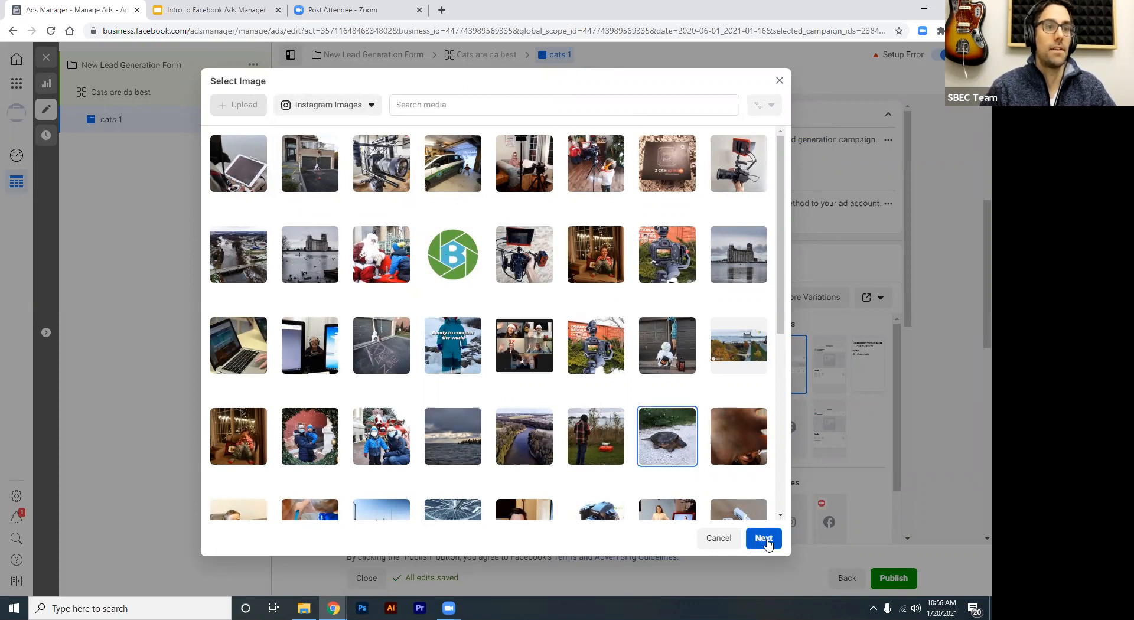
pyautogui.click(762, 539)
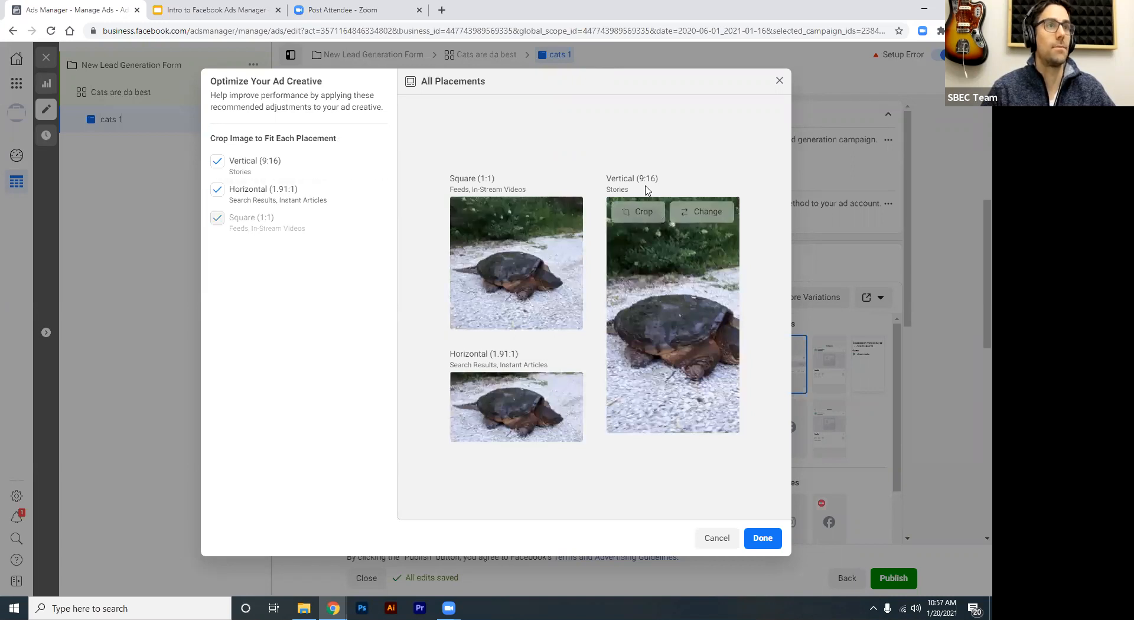
# Reposition the turtle in the vertical 9:16 Stories crop and apply the crops for all placements
pyautogui.moveTo(637, 302)
pyautogui.mouseDown()
pyautogui.moveTo(588, 303)
pyautogui.moveTo(634, 307)
pyautogui.mouseUp()
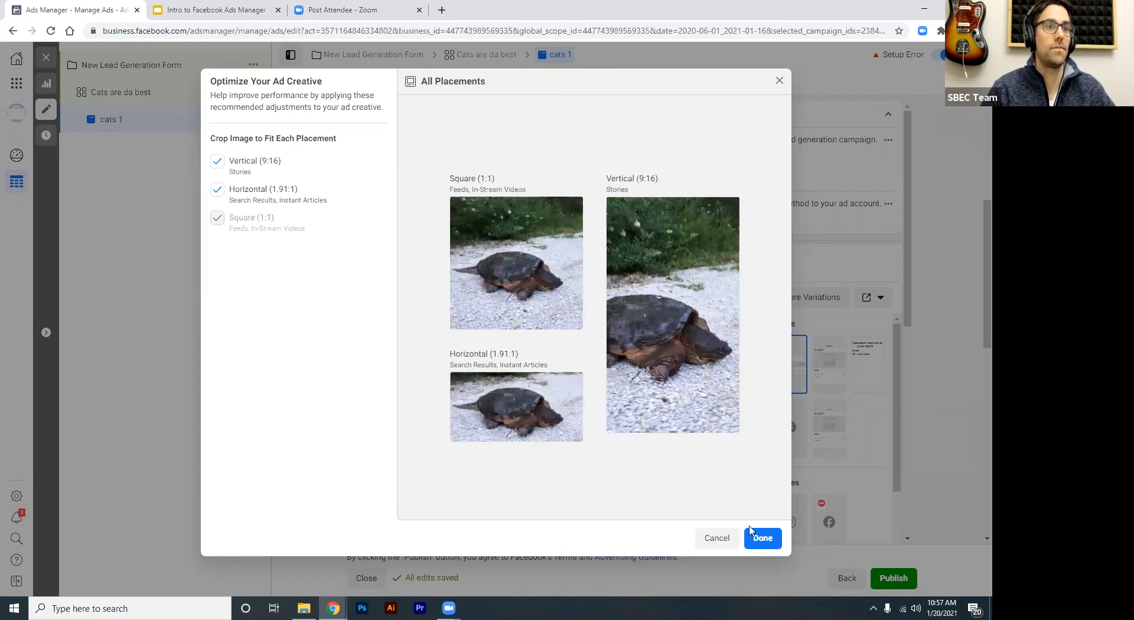
pyautogui.moveTo(657, 329); pyautogui.dragTo(652, 329)
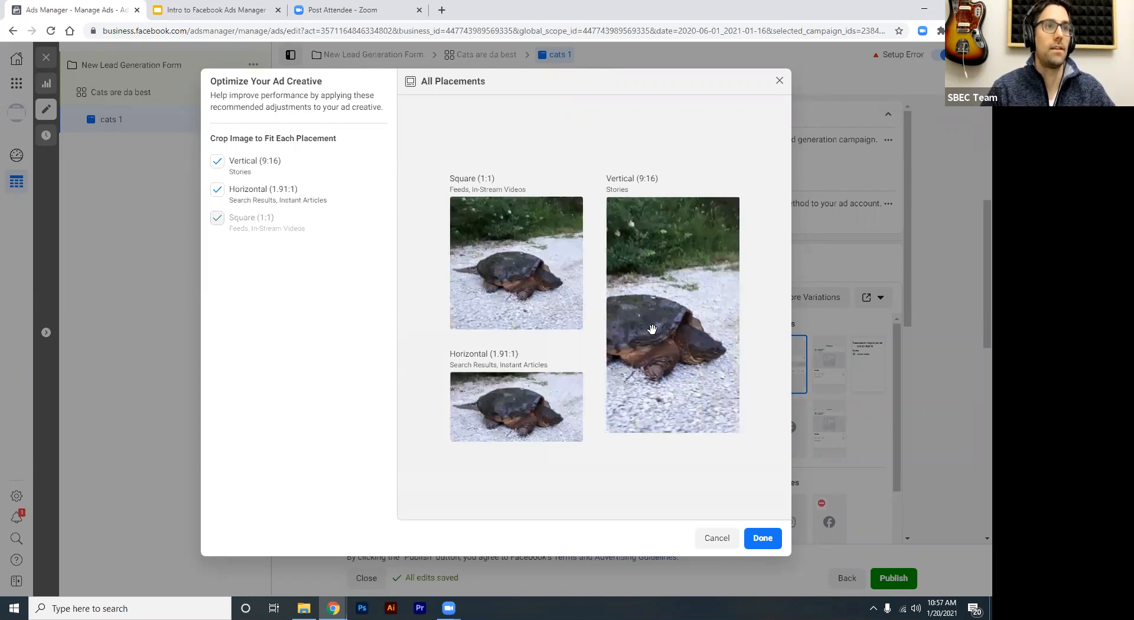
pyautogui.click(763, 539)
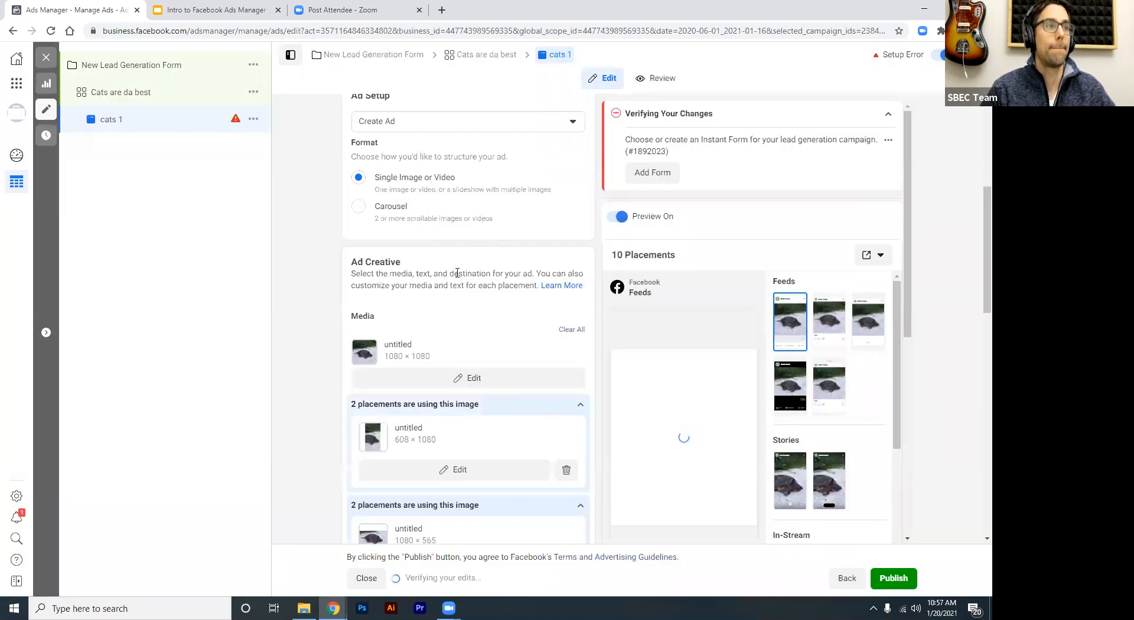
# Examine the ad creative's image versions for each placement and the ad format options
pyautogui.scroll(-1, 484, 269)
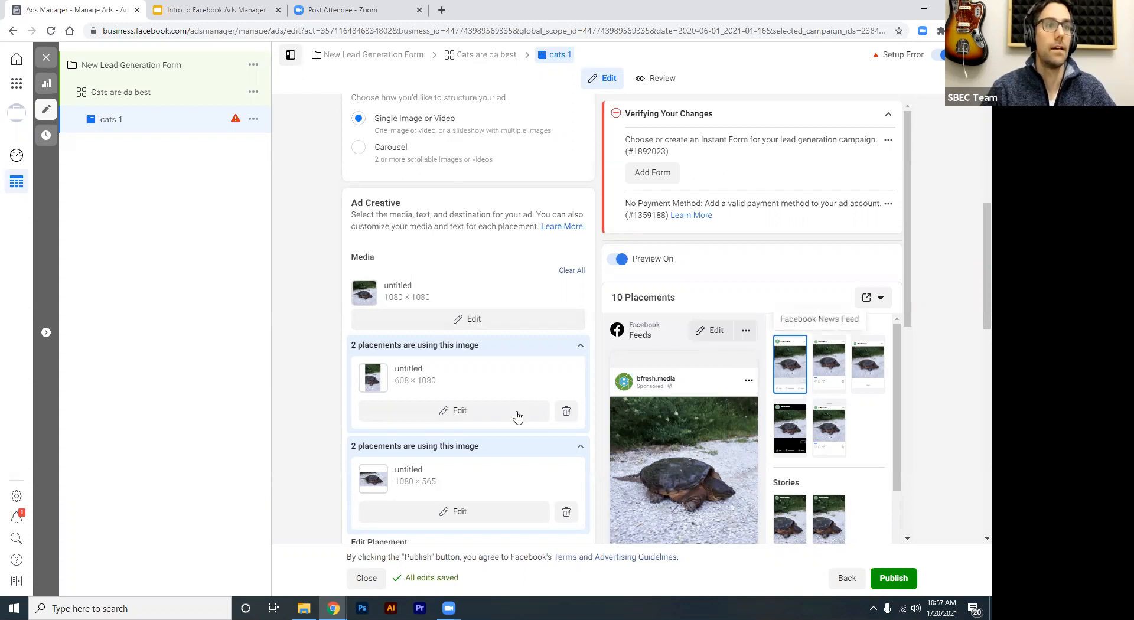
pyautogui.scroll(-1, 519, 326)
pyautogui.scroll(-2, 520, 326)
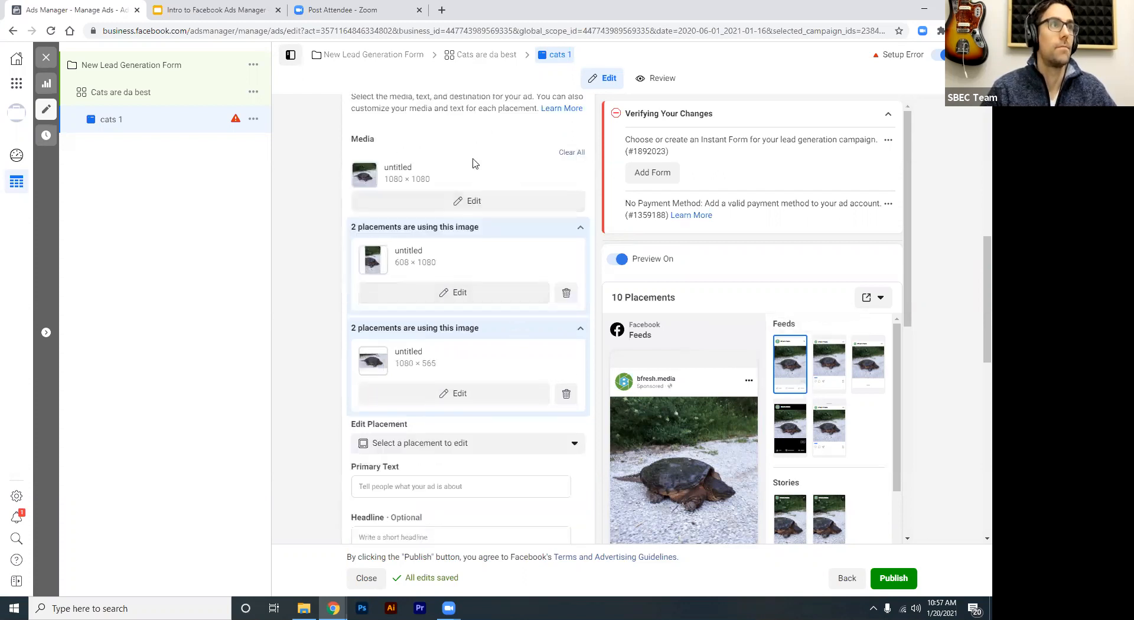
pyautogui.scroll(2, 472, 164)
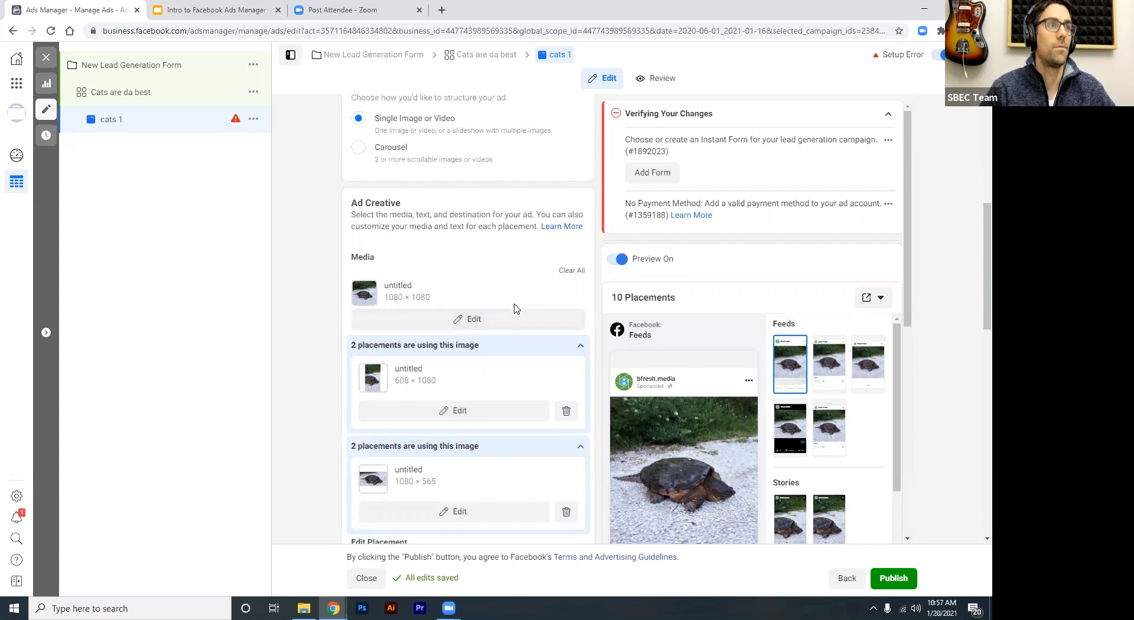
pyautogui.scroll(4, 513, 307)
pyautogui.scroll(-3, 496, 304)
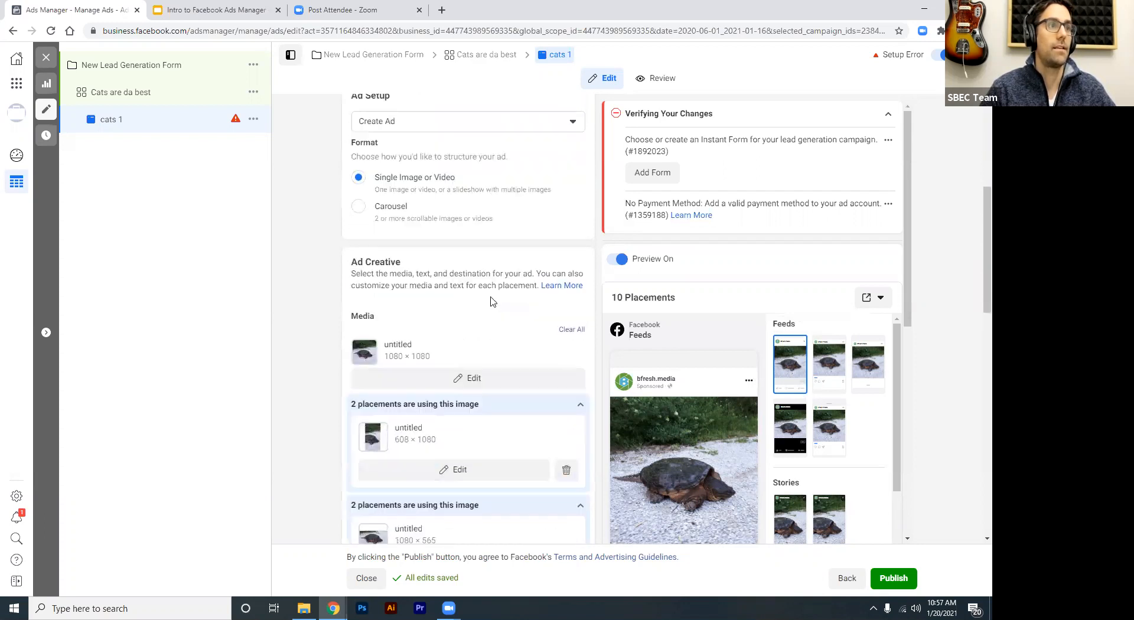
pyautogui.scroll(-3, 493, 301)
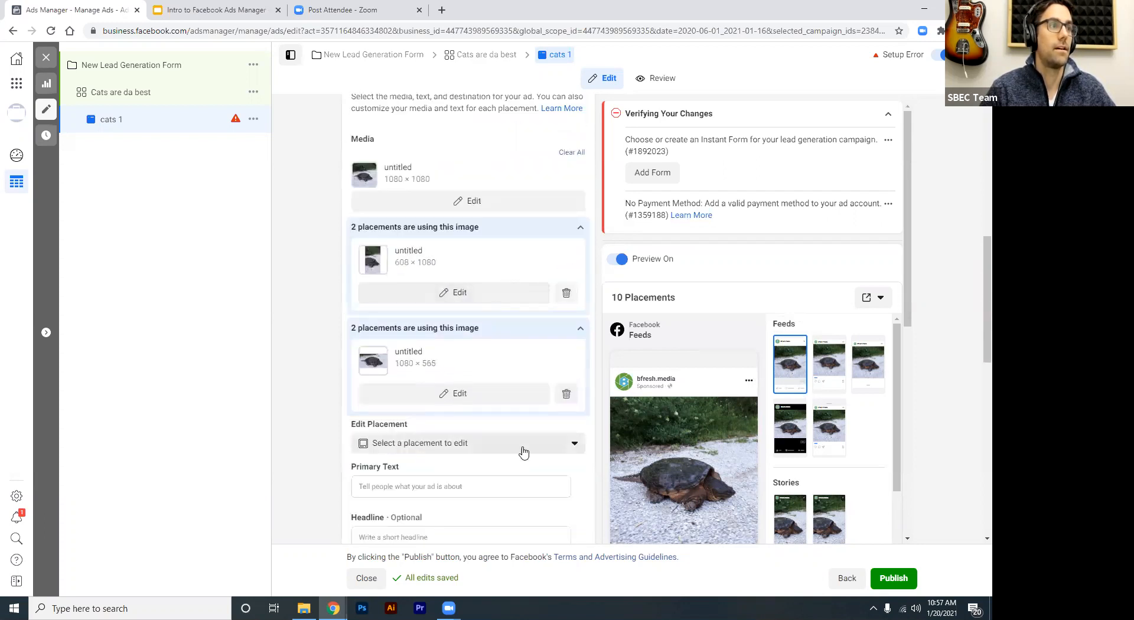
pyautogui.scroll(2, 439, 254)
pyautogui.scroll(2, 434, 255)
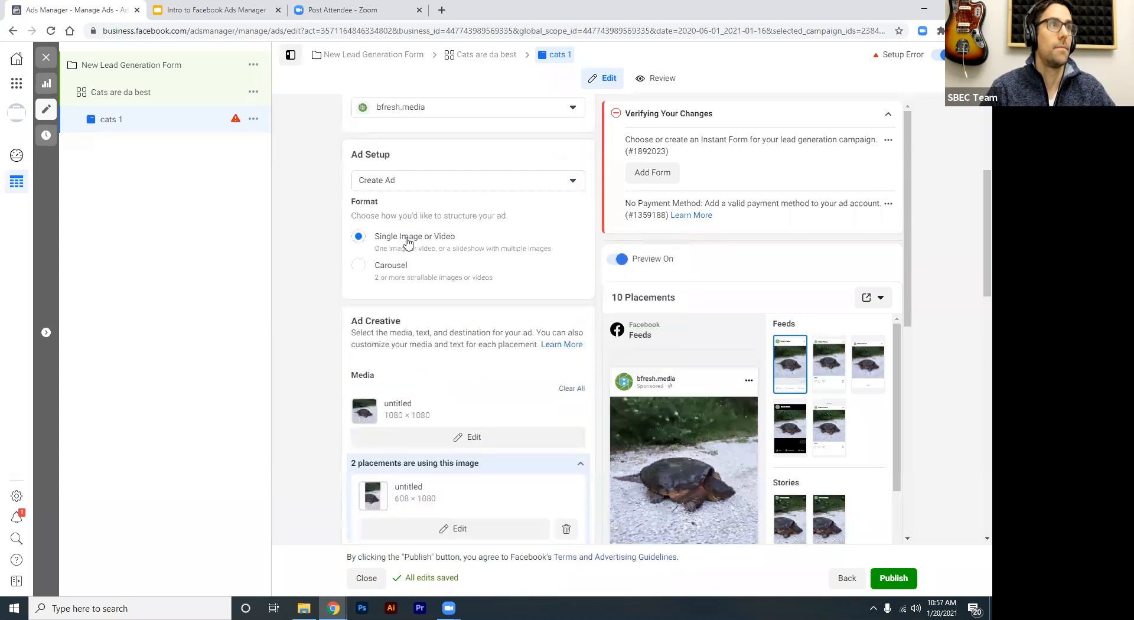
# Replace the ad's image with a video of the turtle photo made from the Contactless Delivery & Pickup template
pyautogui.click(570, 388)
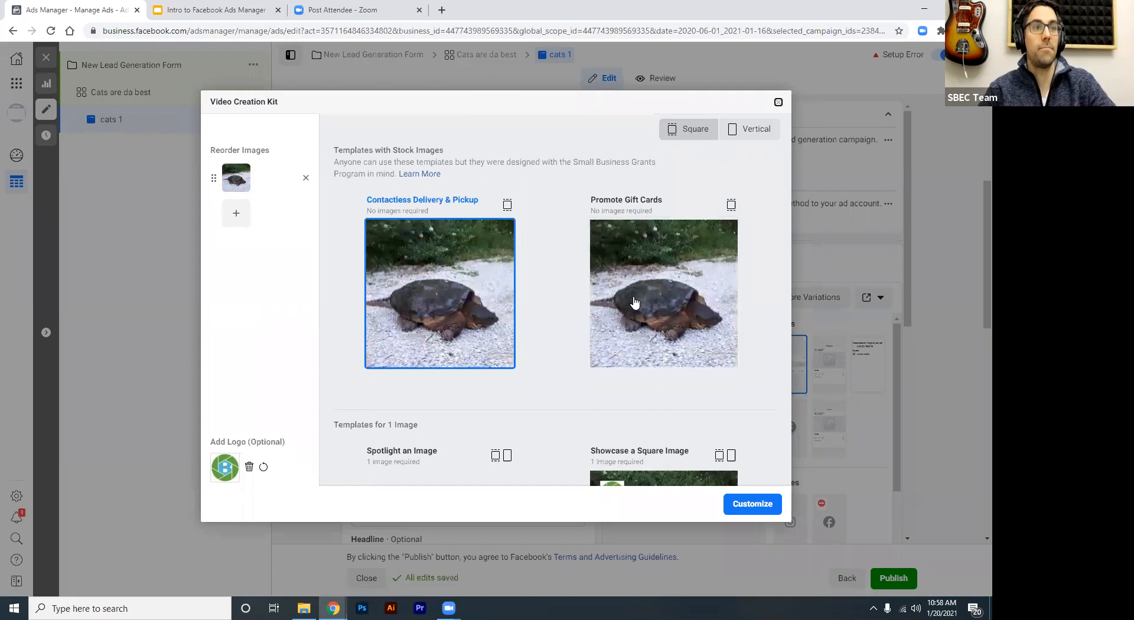
pyautogui.scroll(-7, 591, 316)
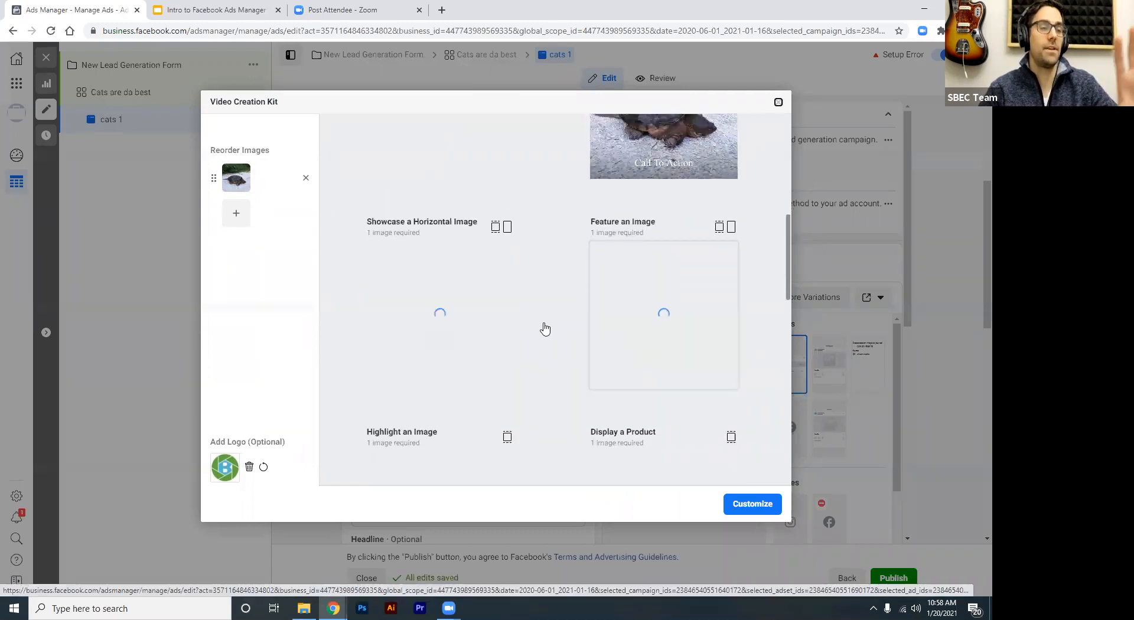
pyautogui.scroll(-1, 552, 325)
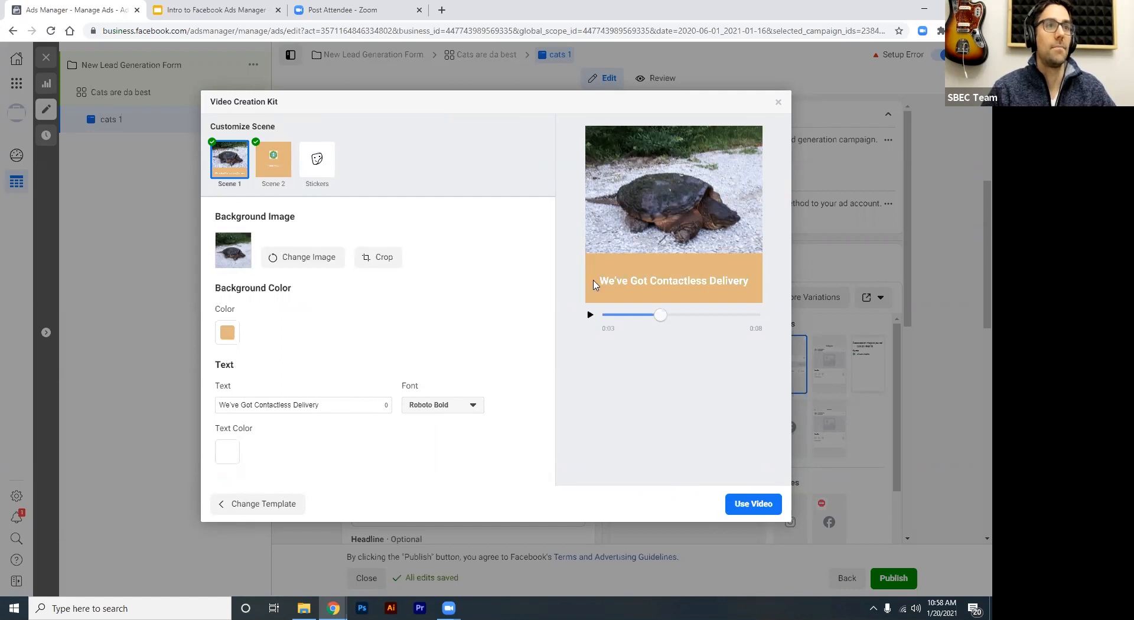
pyautogui.click(742, 510)
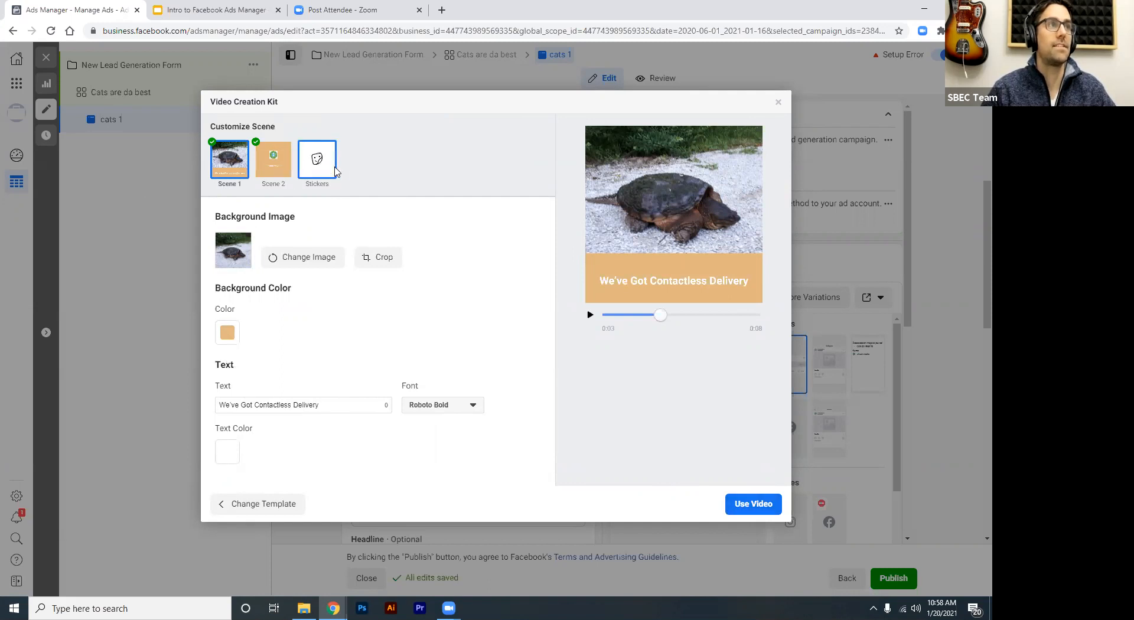
pyautogui.click(748, 511)
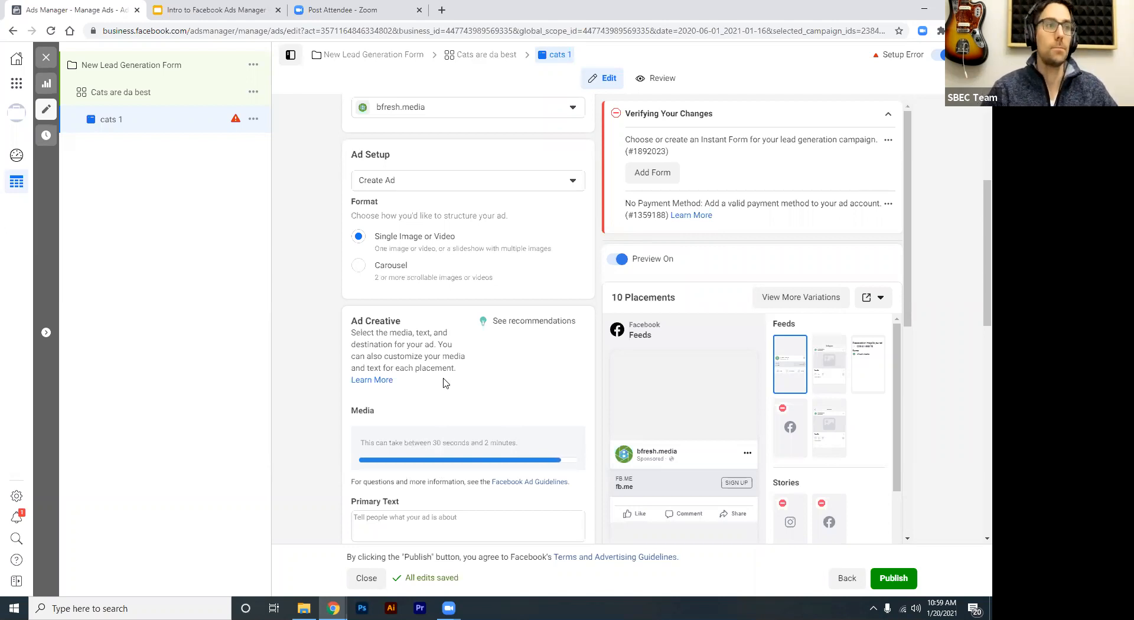
# Enter "primary text" as the ad's primary text
pyautogui.scroll(-4, 493, 408)
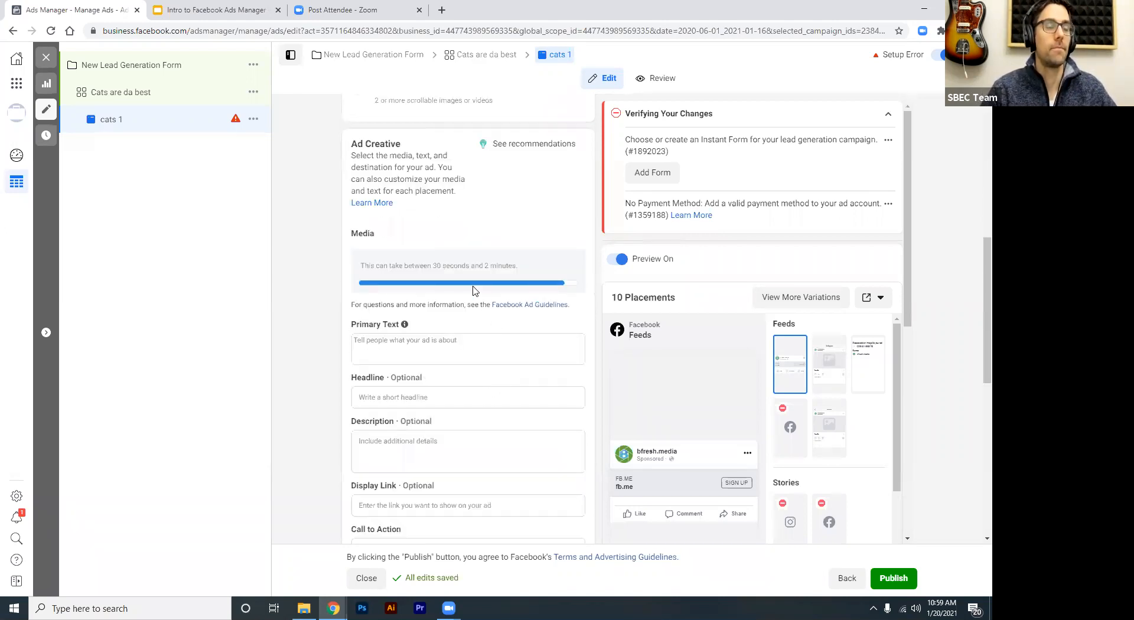
pyautogui.scroll(-1, 460, 222)
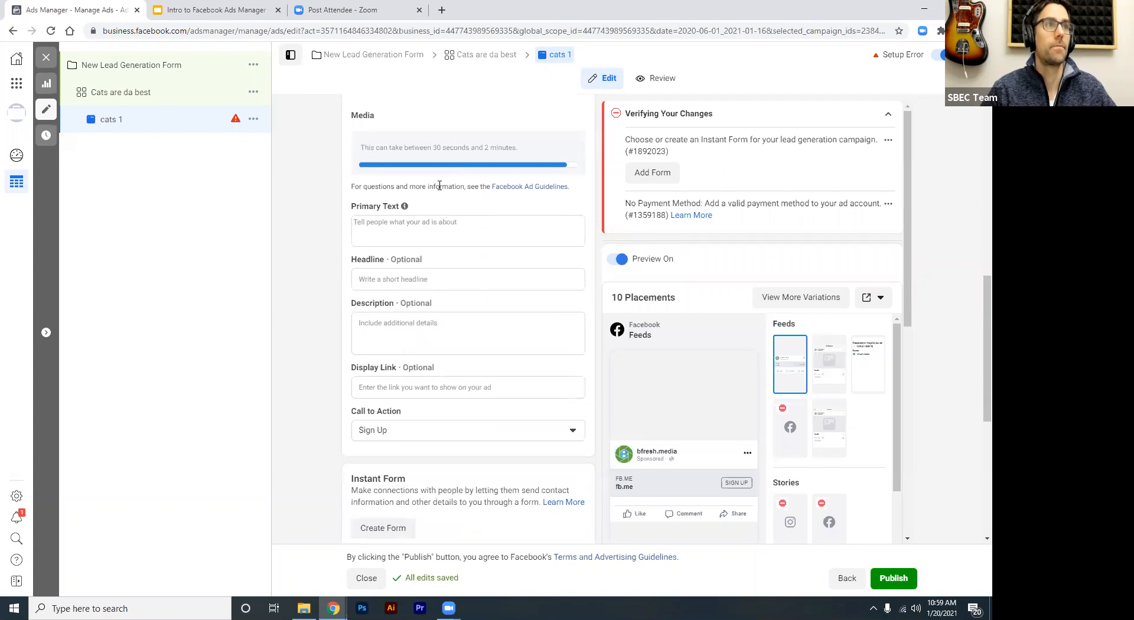
pyautogui.click(408, 225)
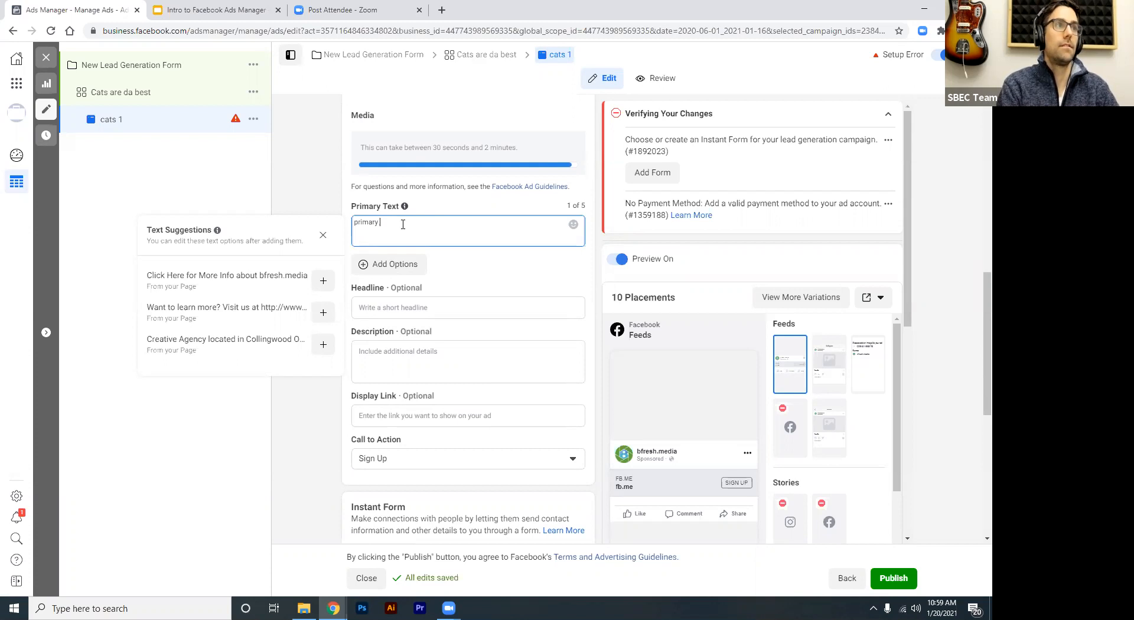
pyautogui.click(504, 204)
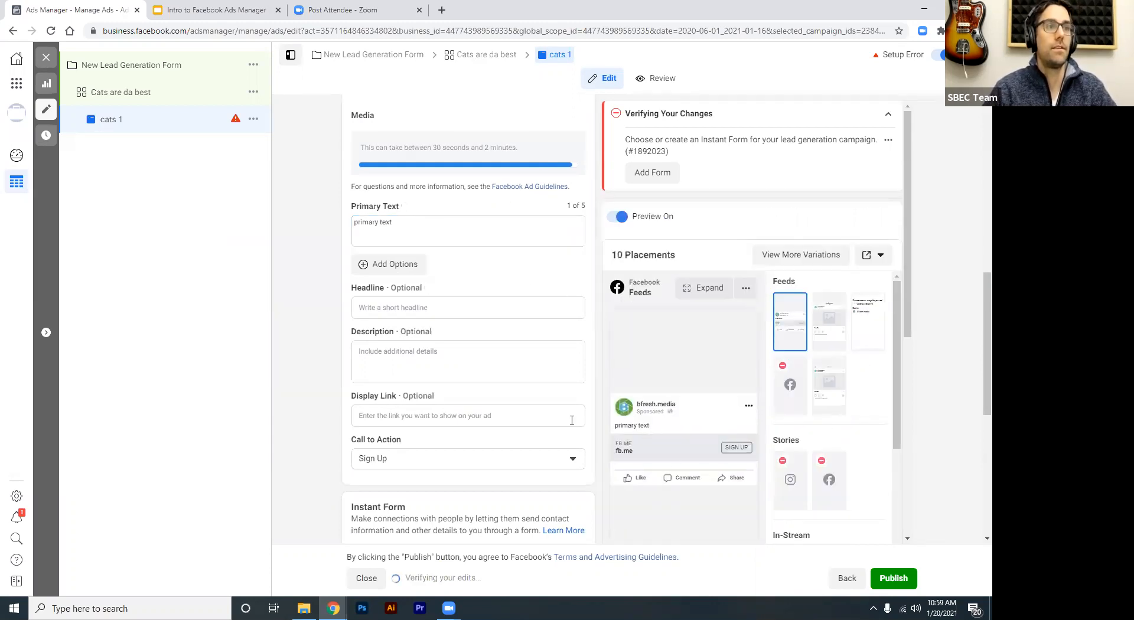
pyautogui.scroll(-1, 672, 418)
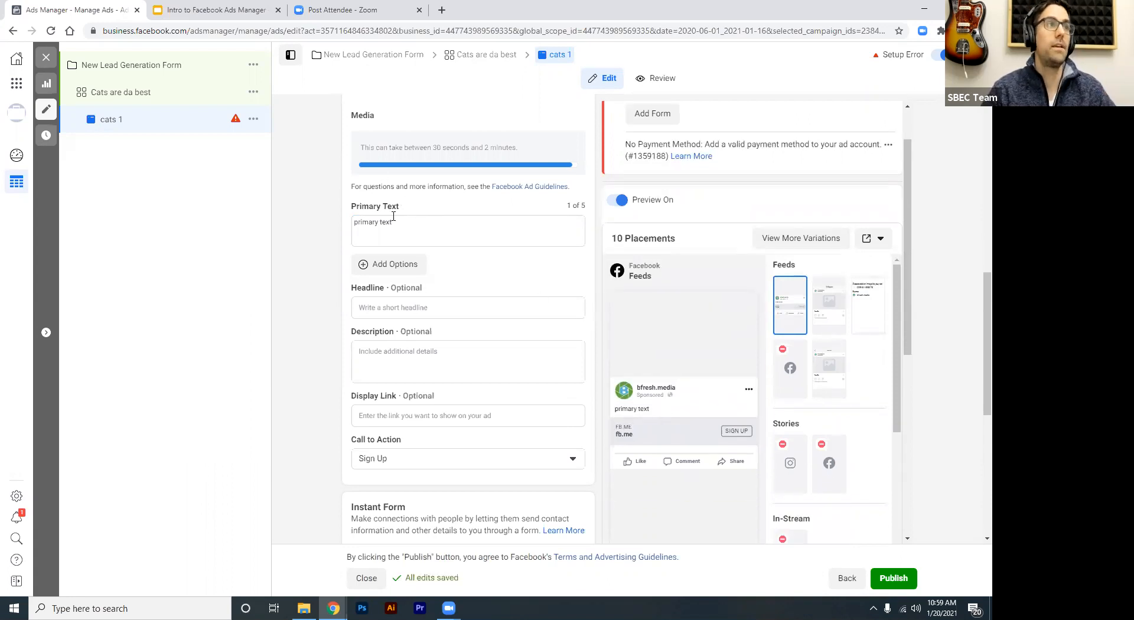
# Enter "this is a headline" as the ad's headline
pyautogui.click(422, 310)
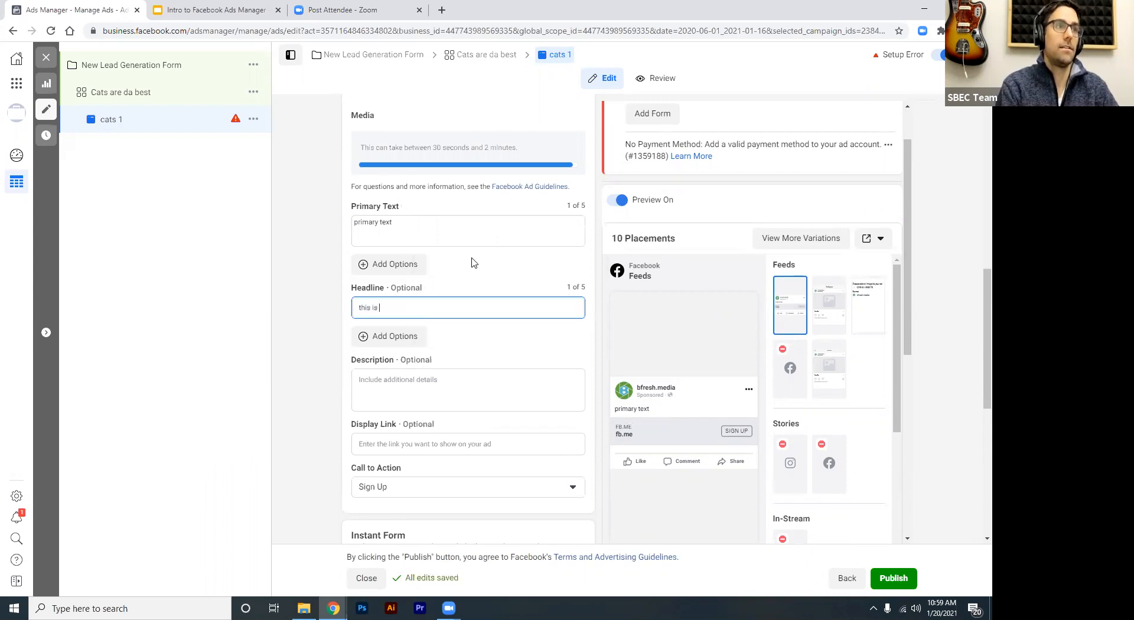
pyautogui.write('this is a headline')
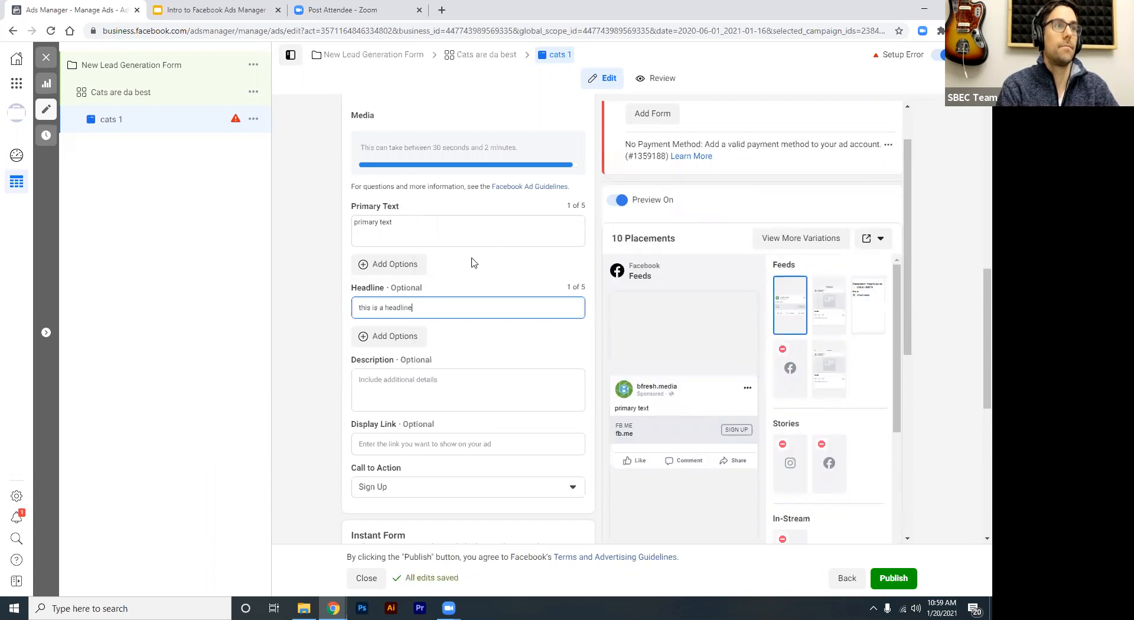
pyautogui.click(653, 415)
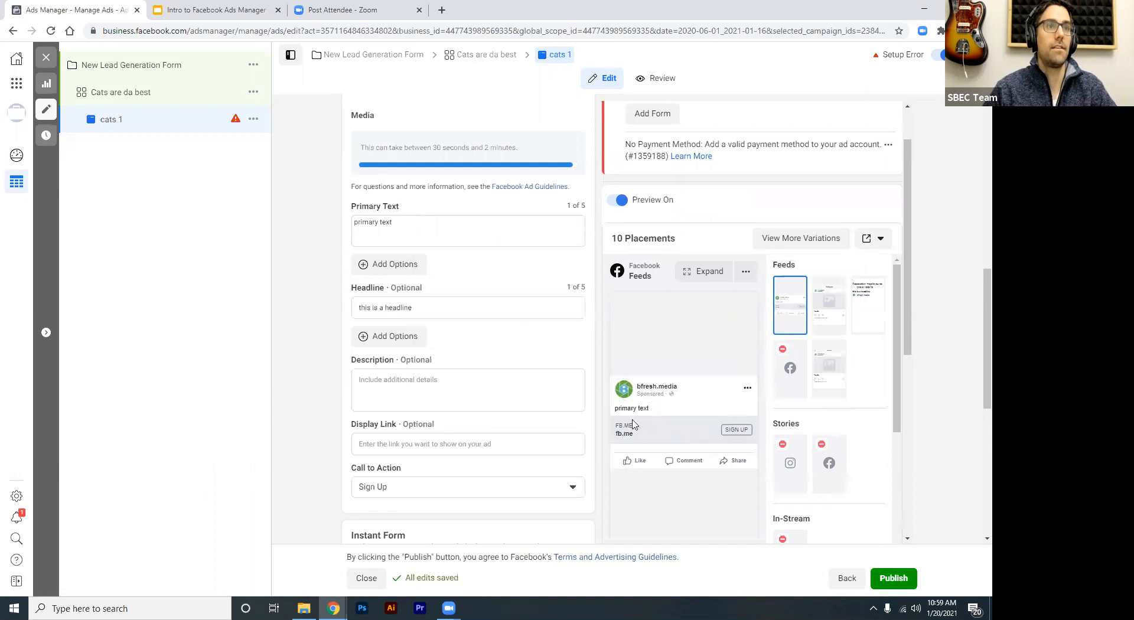
# Enter "turtles are da best" as the ad's description
pyautogui.scroll(-2, 416, 286)
pyautogui.click(407, 268)
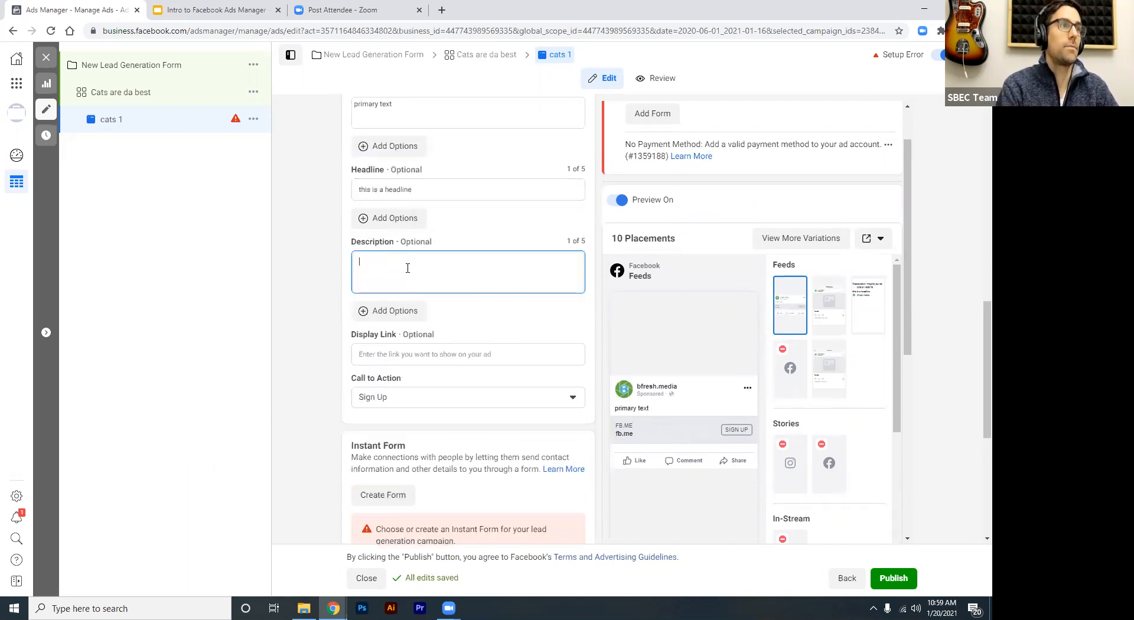
pyautogui.write('turt')
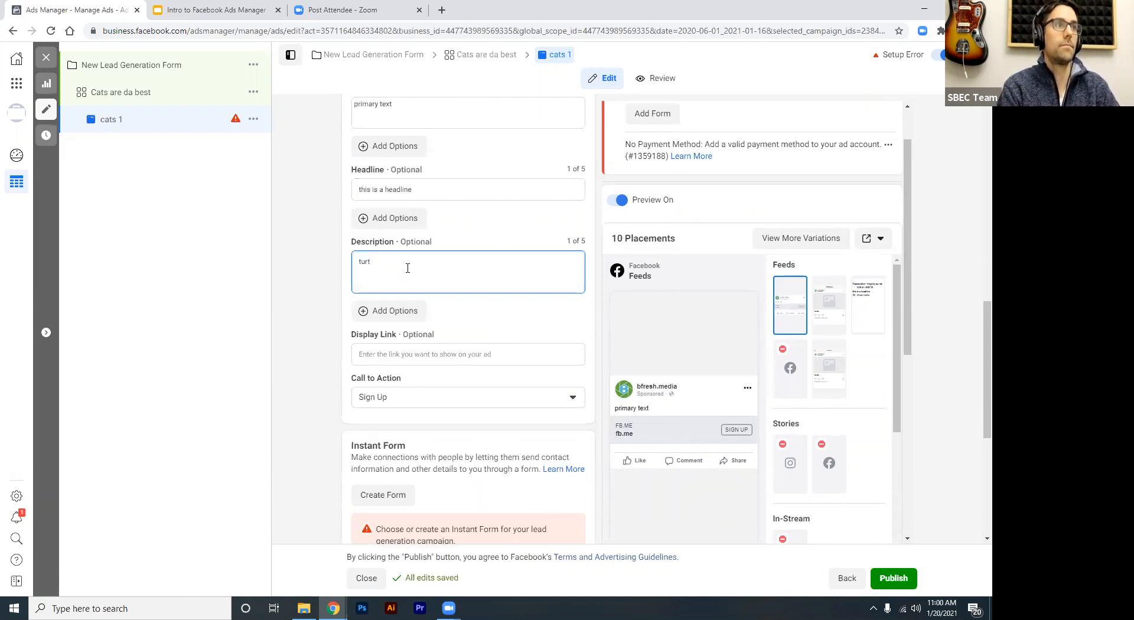
pyautogui.write('les are da ')
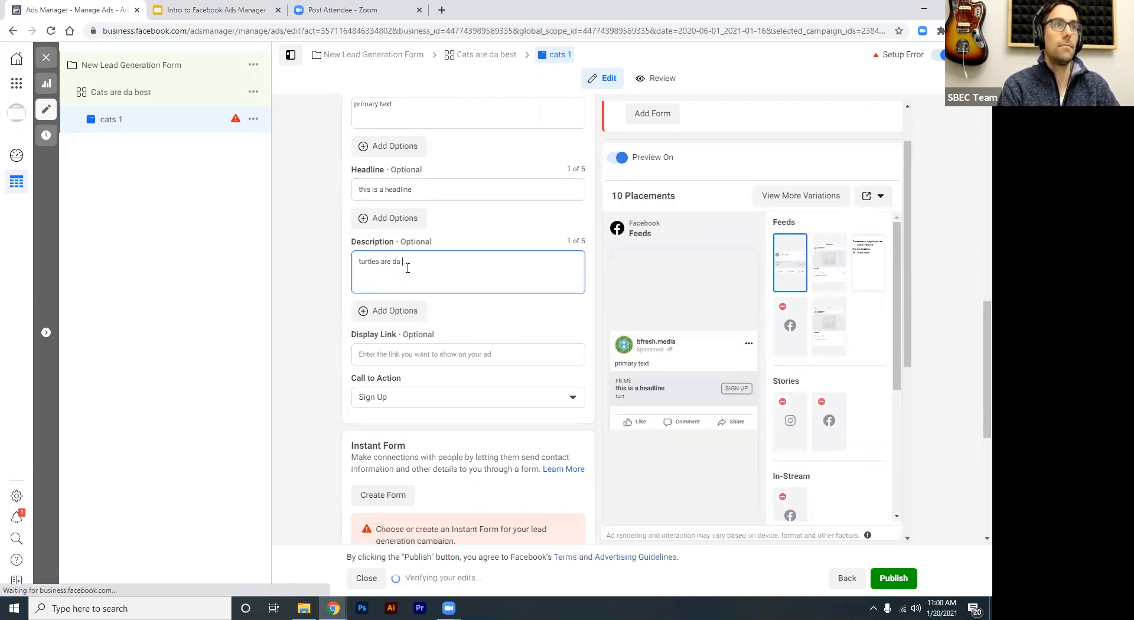
pyautogui.write('best')
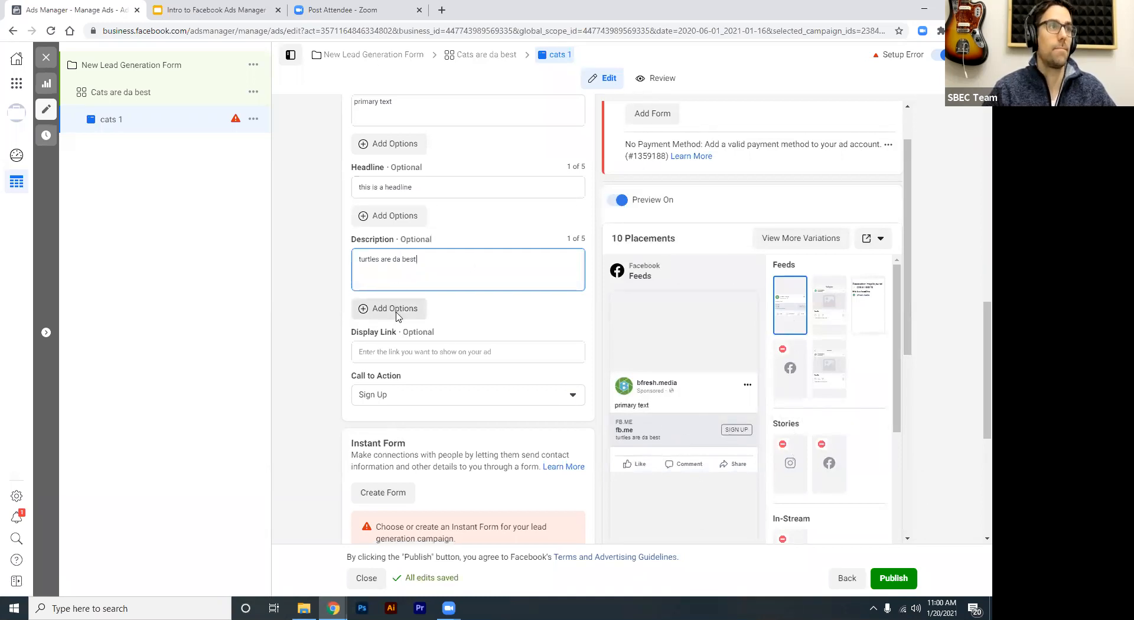
# Leave the ad's display link empty and set the call to action to Book Now
pyautogui.scroll(-2, 400, 313)
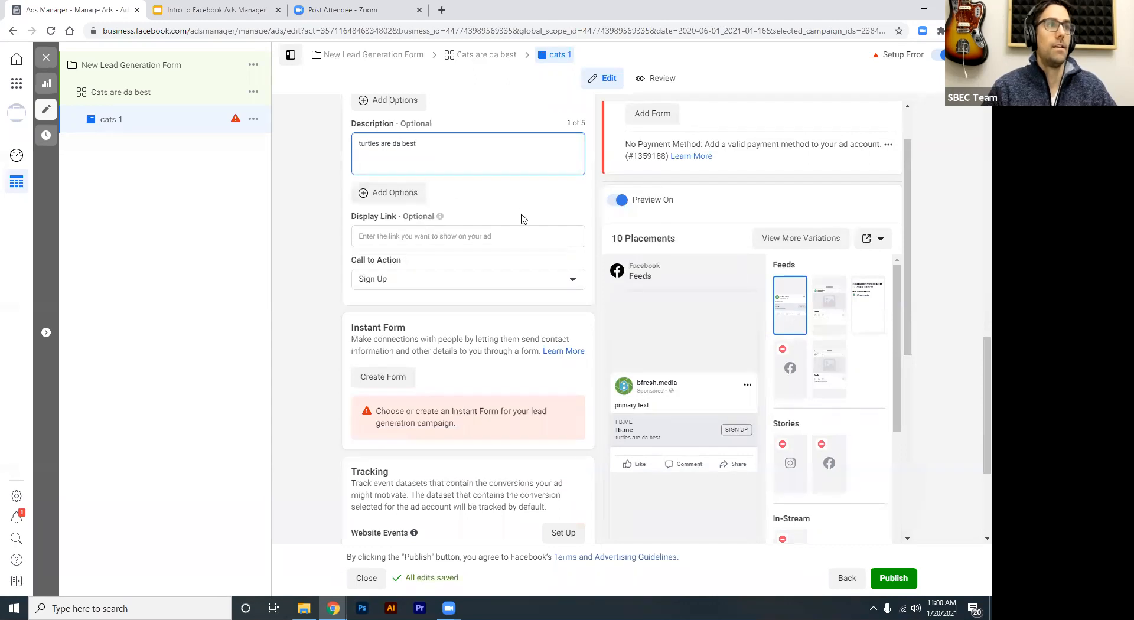
pyautogui.click(451, 234)
pyautogui.click(385, 236)
pyautogui.click(474, 215)
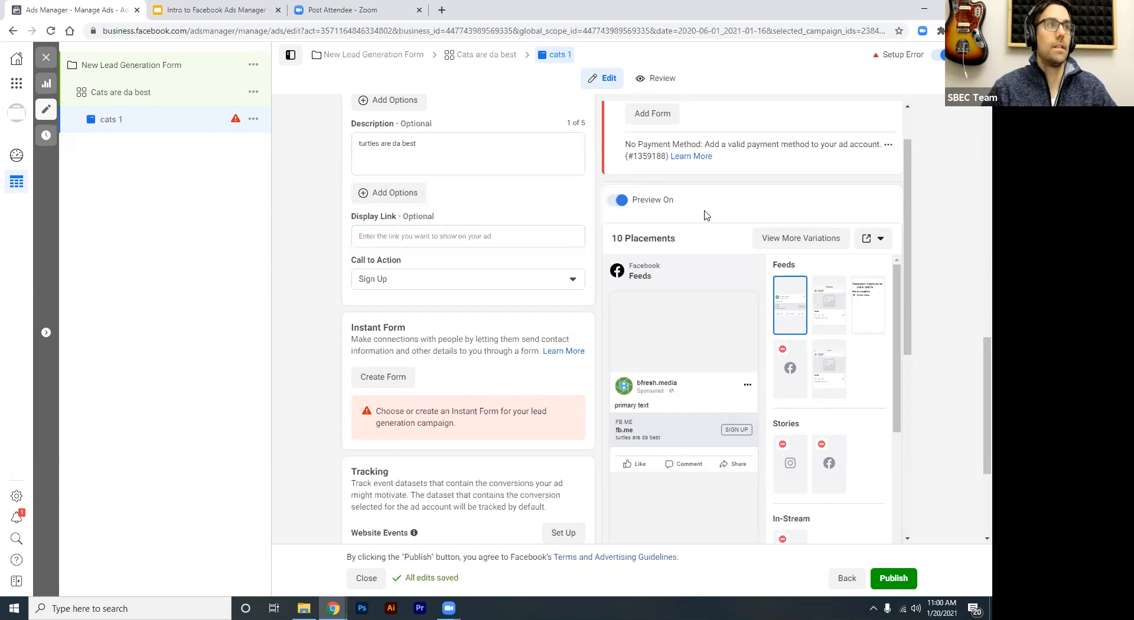
pyautogui.click(400, 281)
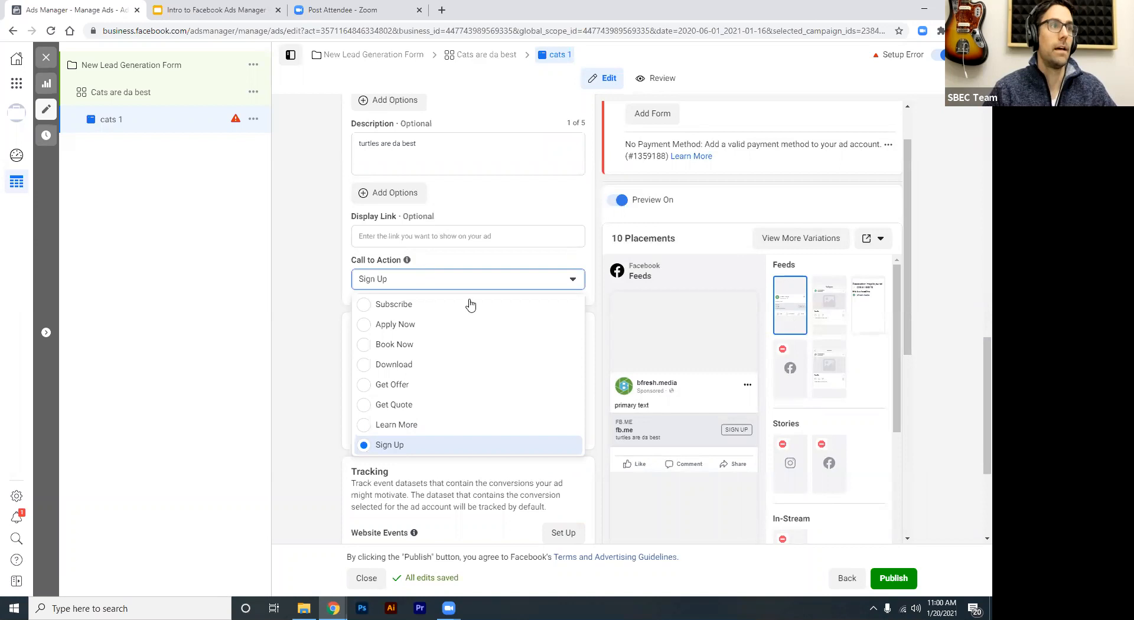
pyautogui.click(363, 347)
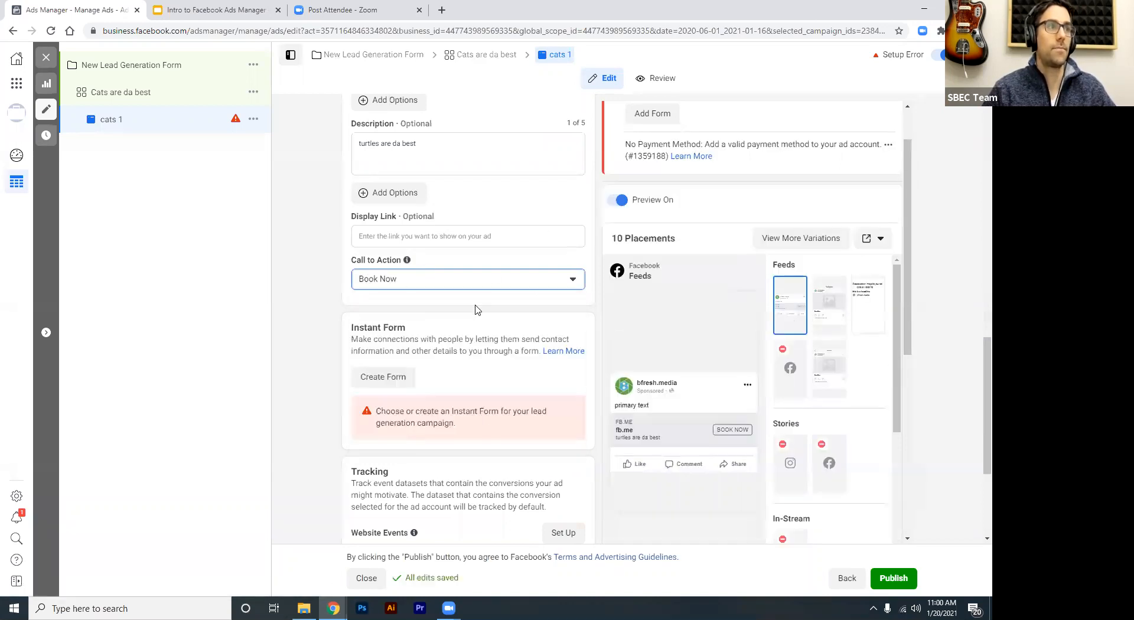
# Start a new instant form for the ad and look through its Intro, Privacy and Completion sections
pyautogui.scroll(-1, 475, 305)
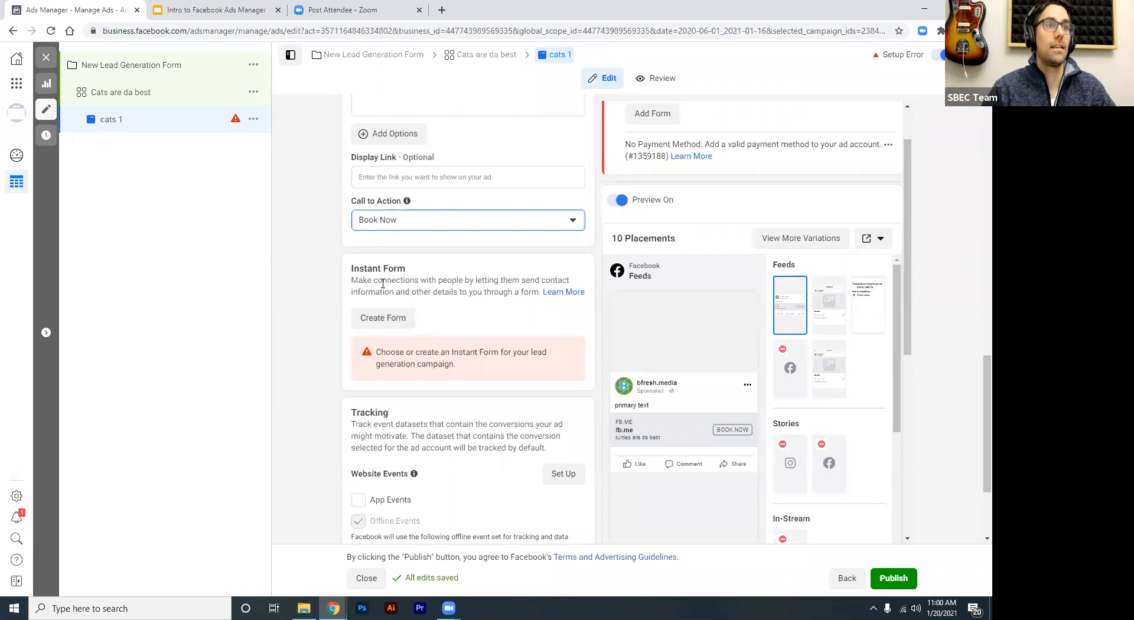
pyautogui.click(388, 319)
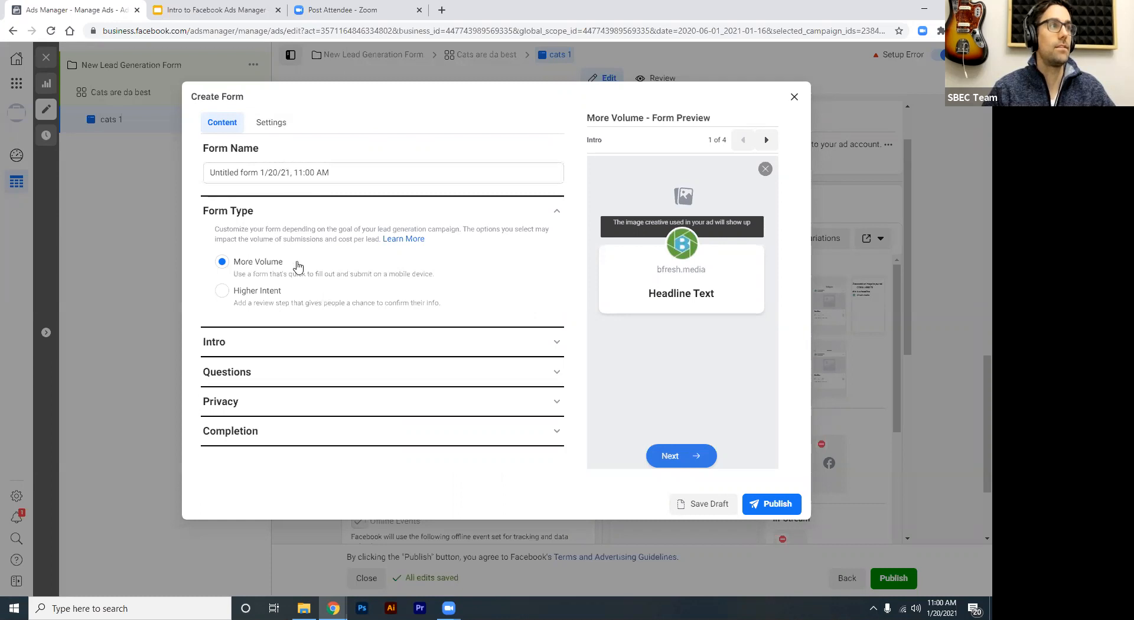
pyautogui.click(298, 344)
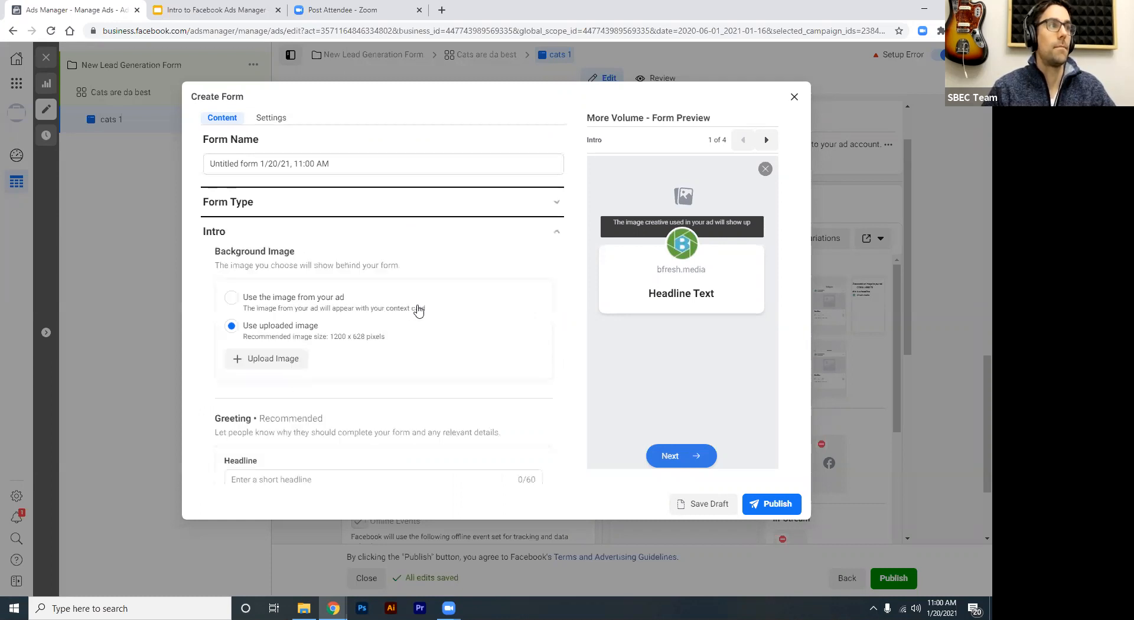
pyautogui.click(320, 230)
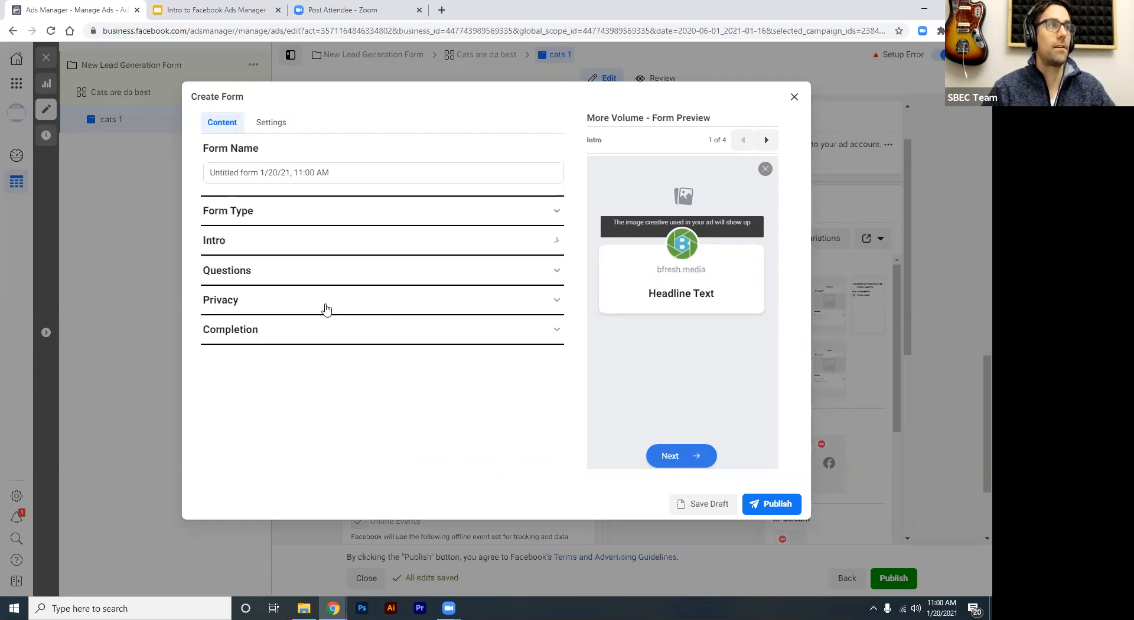
pyautogui.click(289, 301)
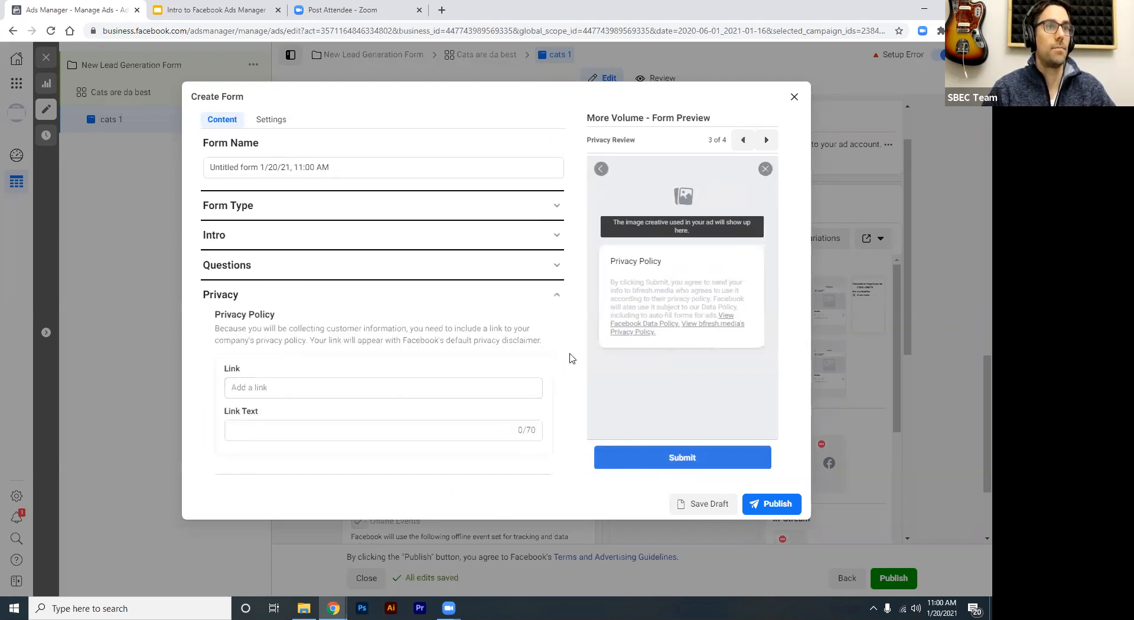
pyautogui.click(286, 292)
pyautogui.click(272, 324)
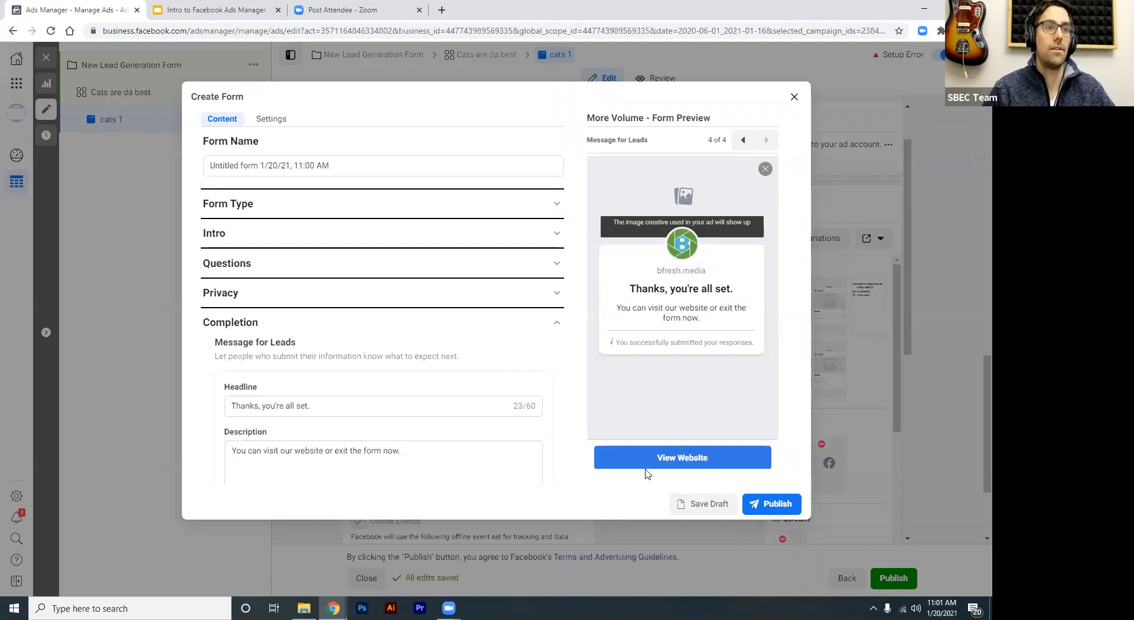
# Try to publish the instant form and check its intro greeting and form type sections for missing content
pyautogui.click(777, 505)
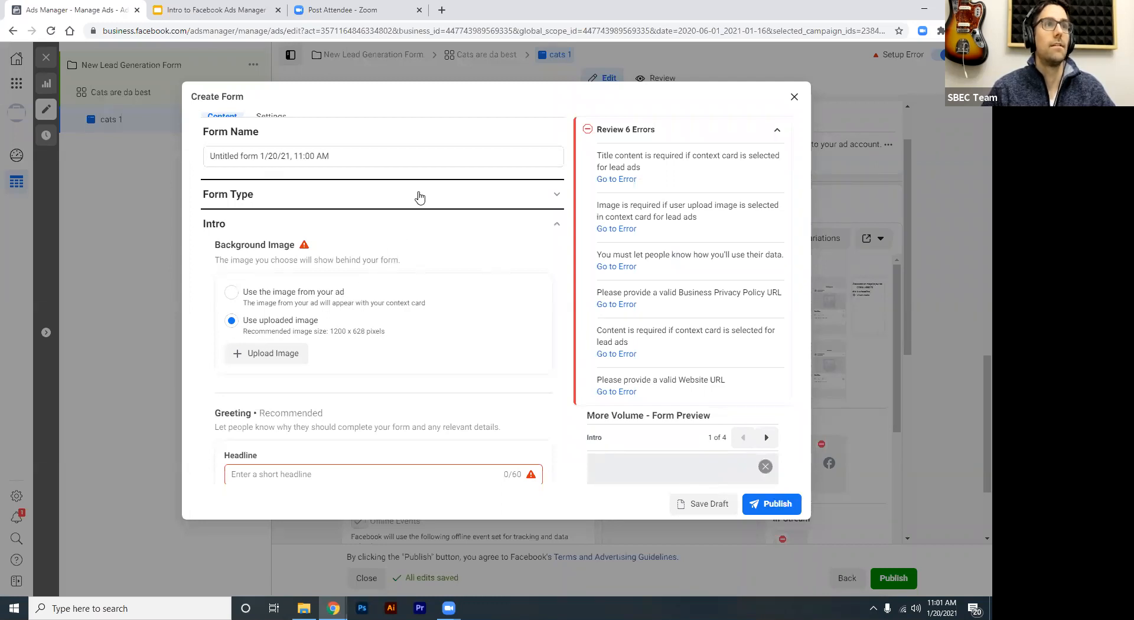
pyautogui.scroll(-4, 452, 190)
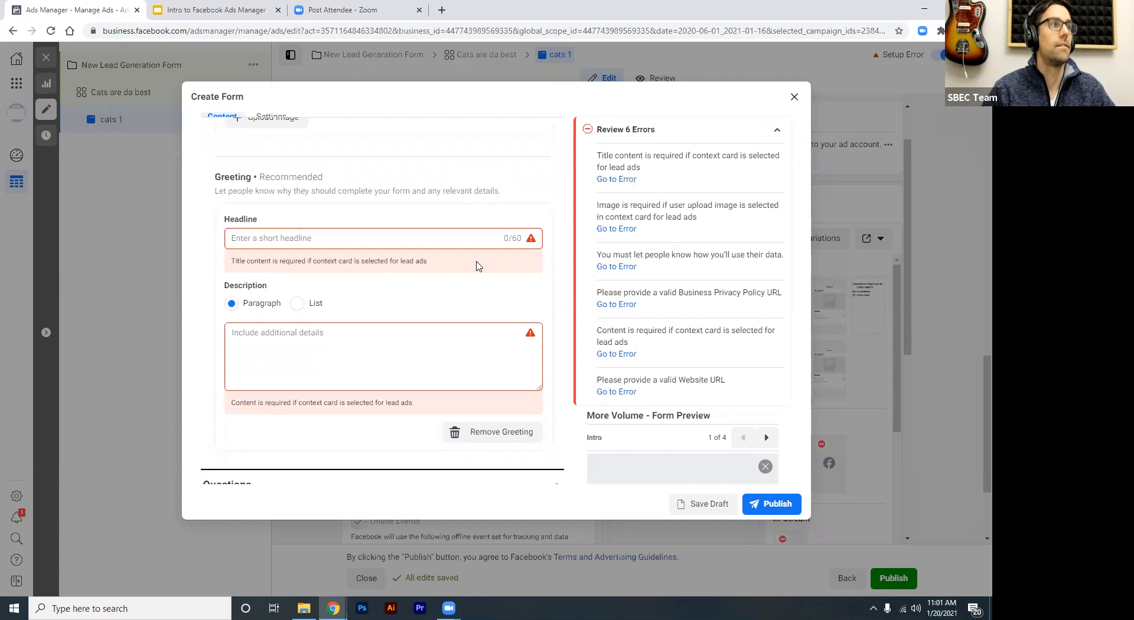
pyautogui.scroll(5, 469, 291)
pyautogui.click(265, 213)
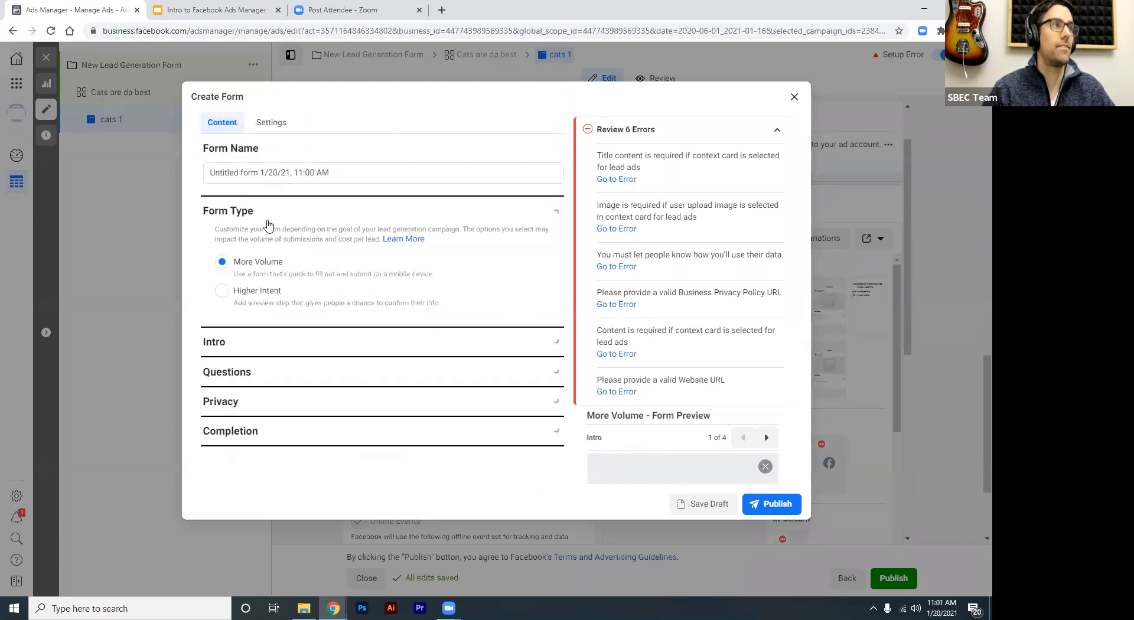
pyautogui.click(268, 223)
# Rename the instant form as "test form", save it as a draft and close the form editor
pyautogui.click(715, 510)
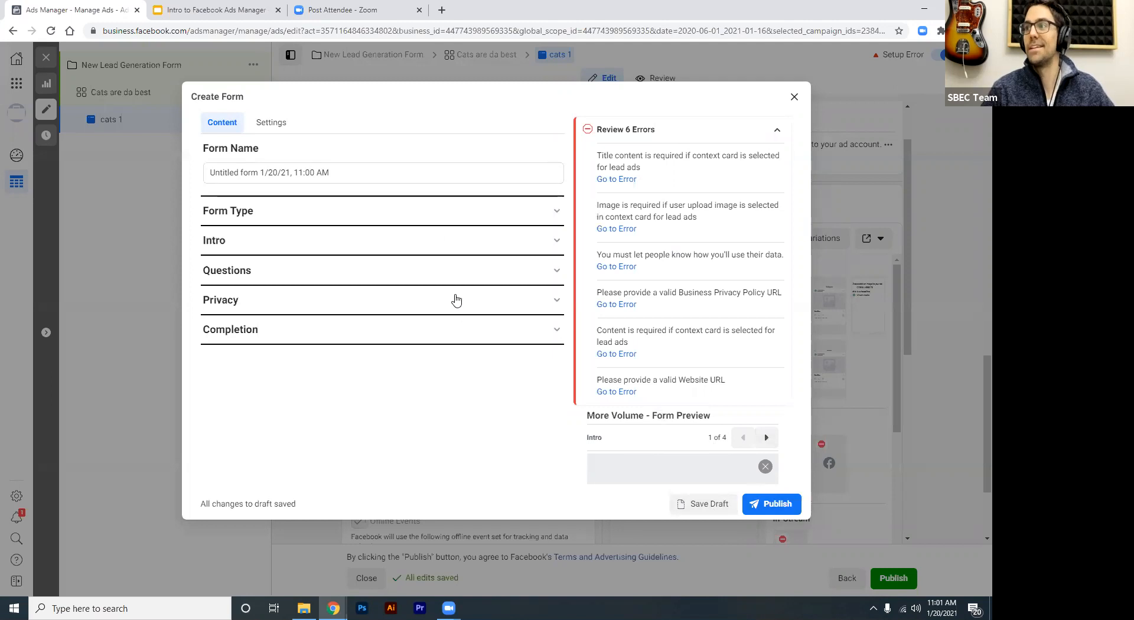
pyautogui.click(694, 511)
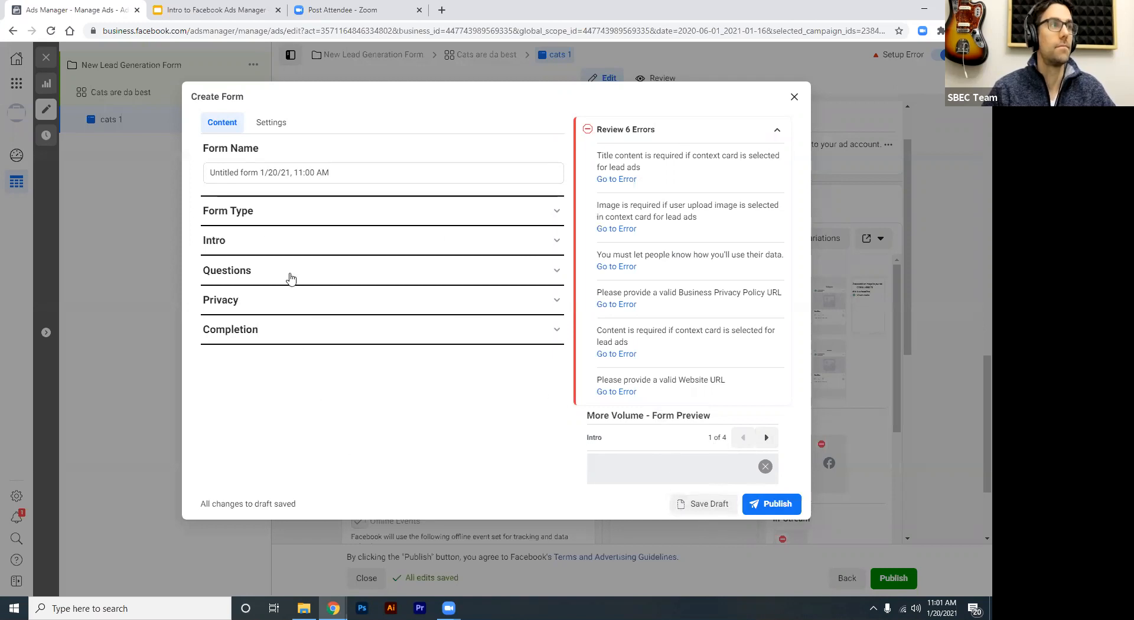
pyautogui.click(272, 173)
pyautogui.moveTo(332, 171); pyautogui.dragTo(93, 178)
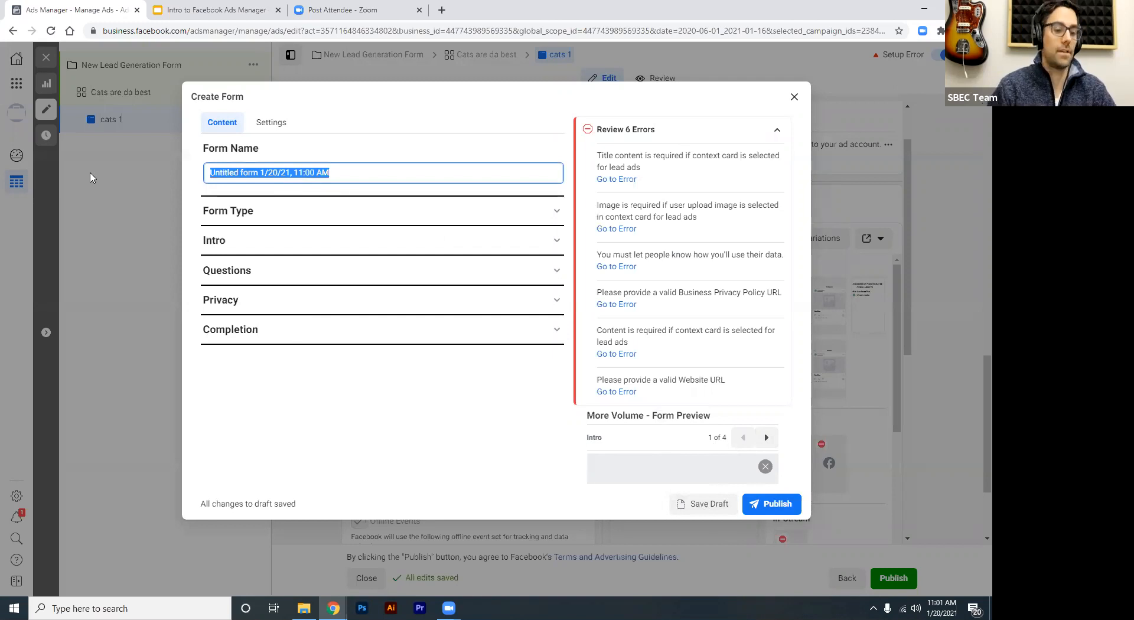
pyautogui.write('test form')
pyautogui.click(711, 503)
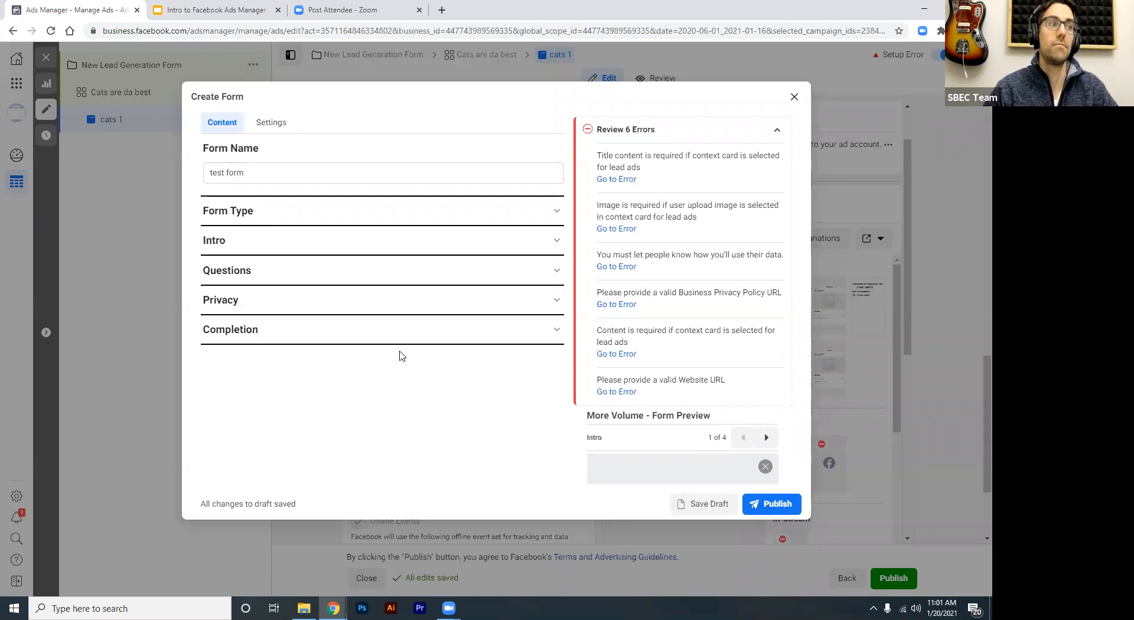
pyautogui.click(794, 97)
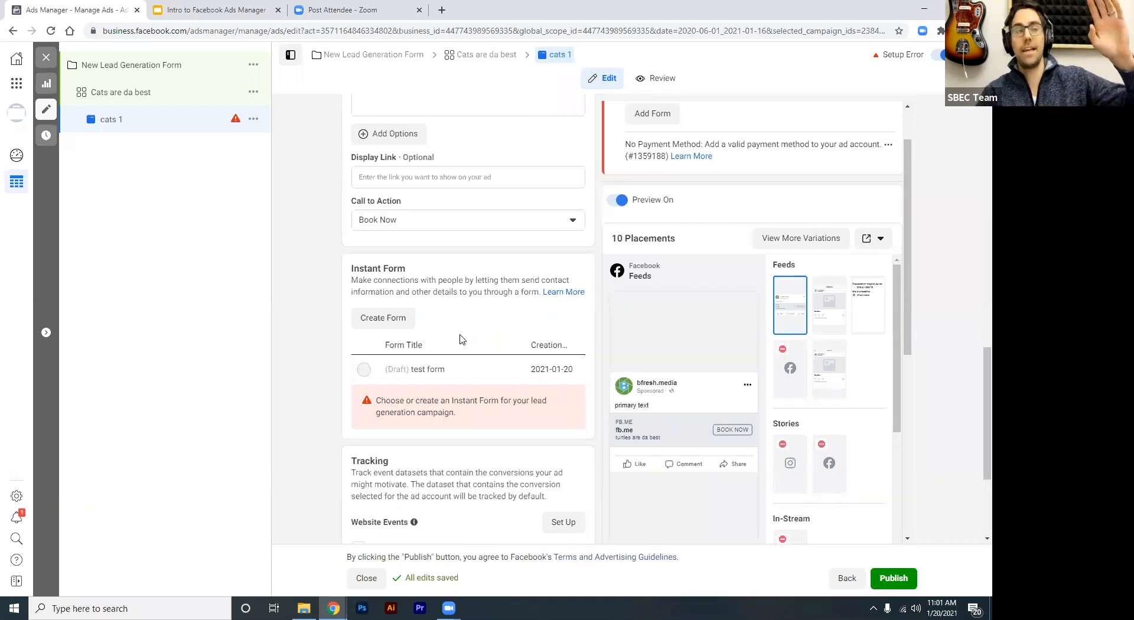
# Examine the draft form's entry and the ad's tracking settings, especially the website events
pyautogui.moveTo(364, 371)
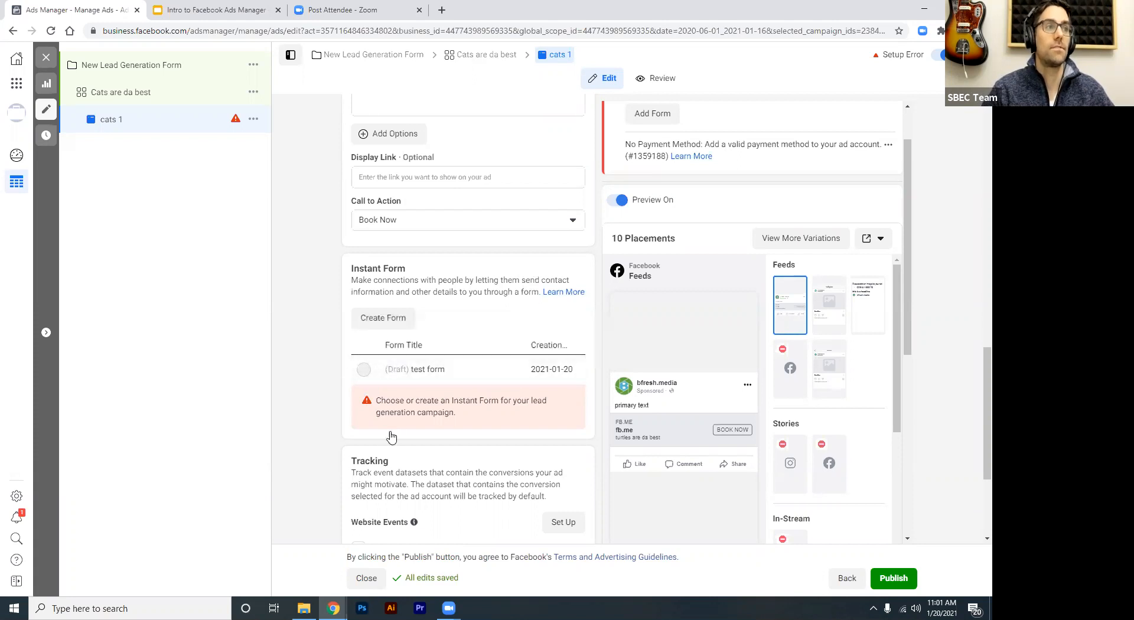
pyautogui.scroll(-3, 335, 304)
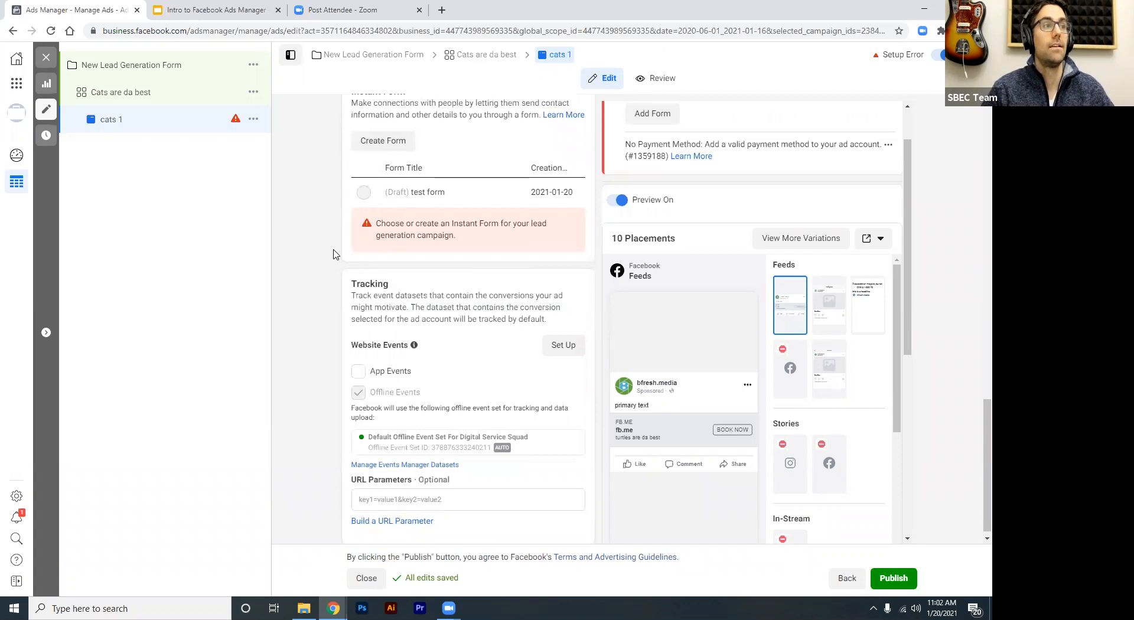
pyautogui.scroll(-1, 334, 254)
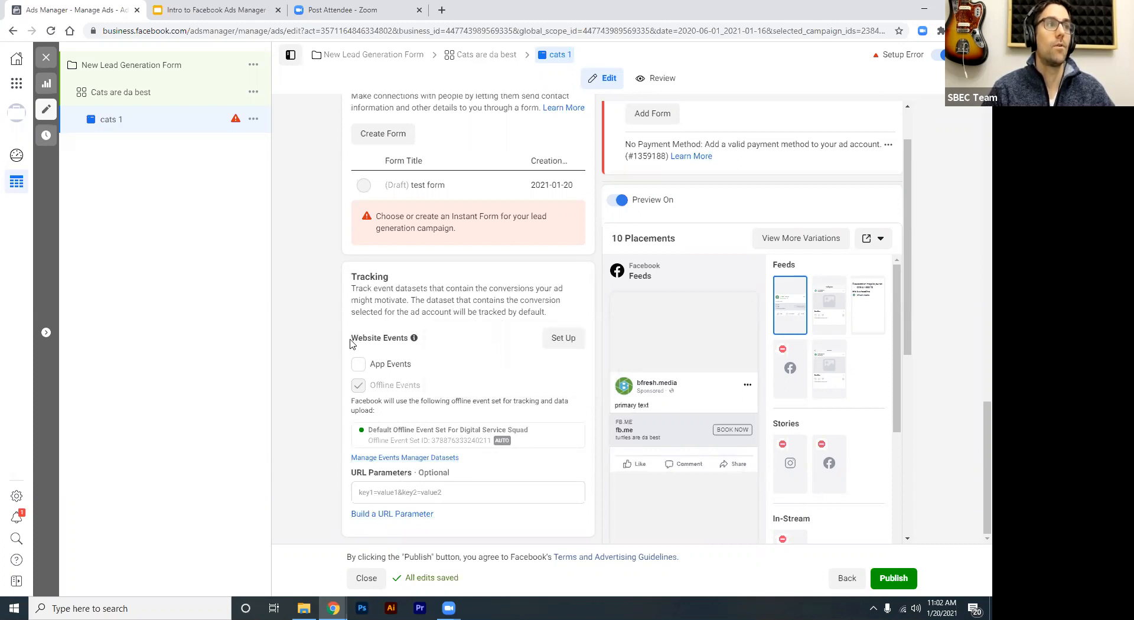
pyautogui.moveTo(438, 339); pyautogui.dragTo(419, 340)
pyautogui.click(419, 339)
pyautogui.click(418, 339)
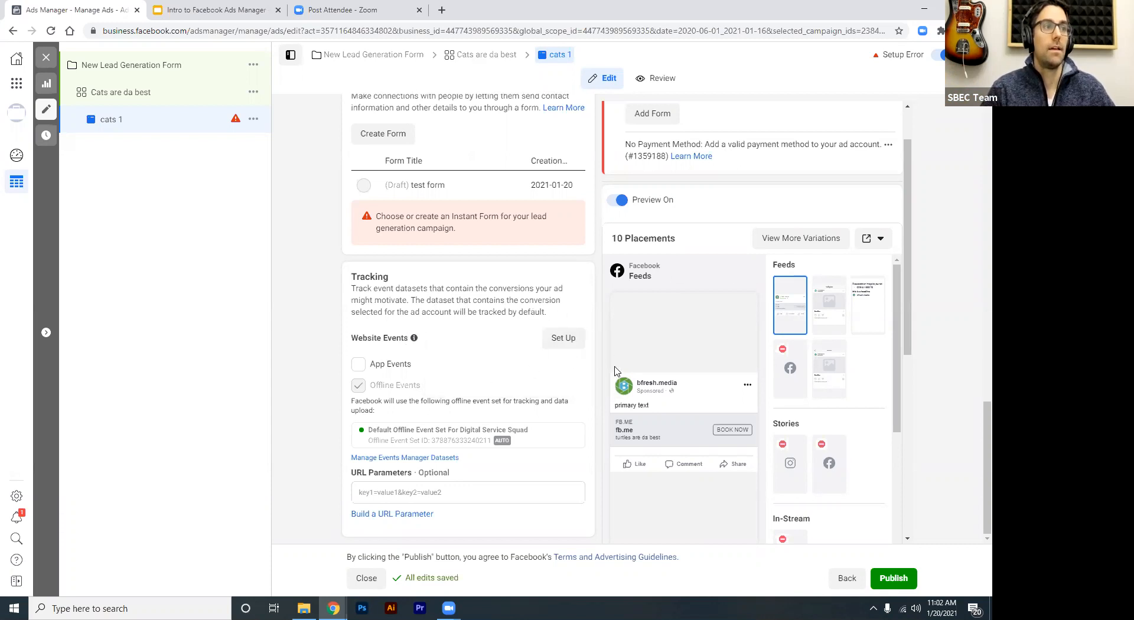
# Try to publish the cats 1 ad, reviewing the ad account setup and closing the payment information without adding a method
pyautogui.click(893, 581)
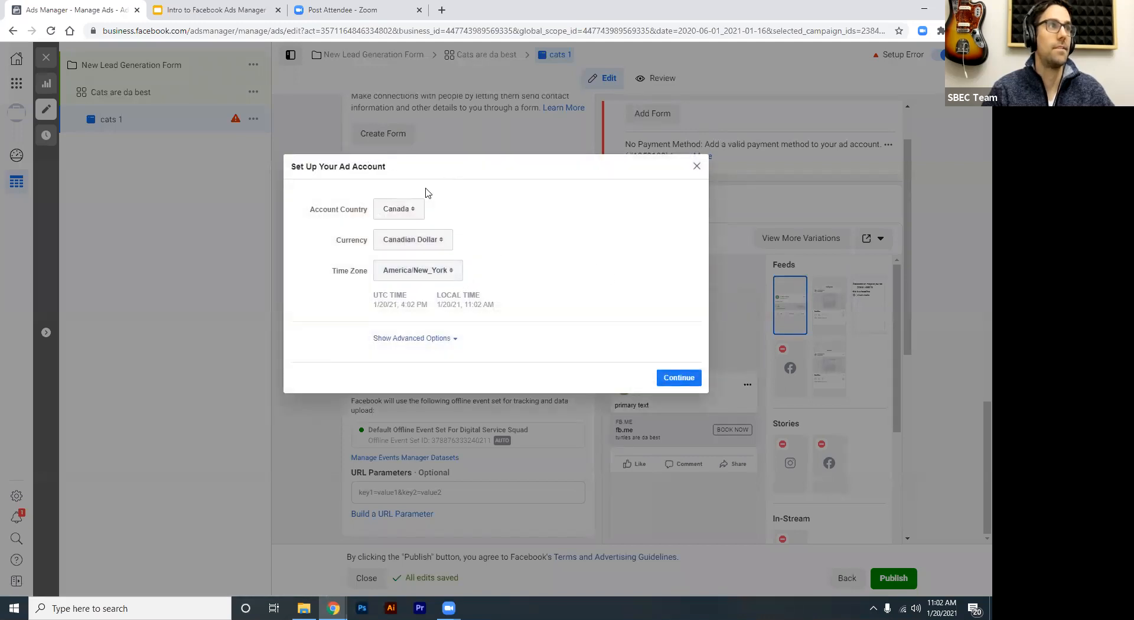
pyautogui.click(465, 247)
pyautogui.click(458, 237)
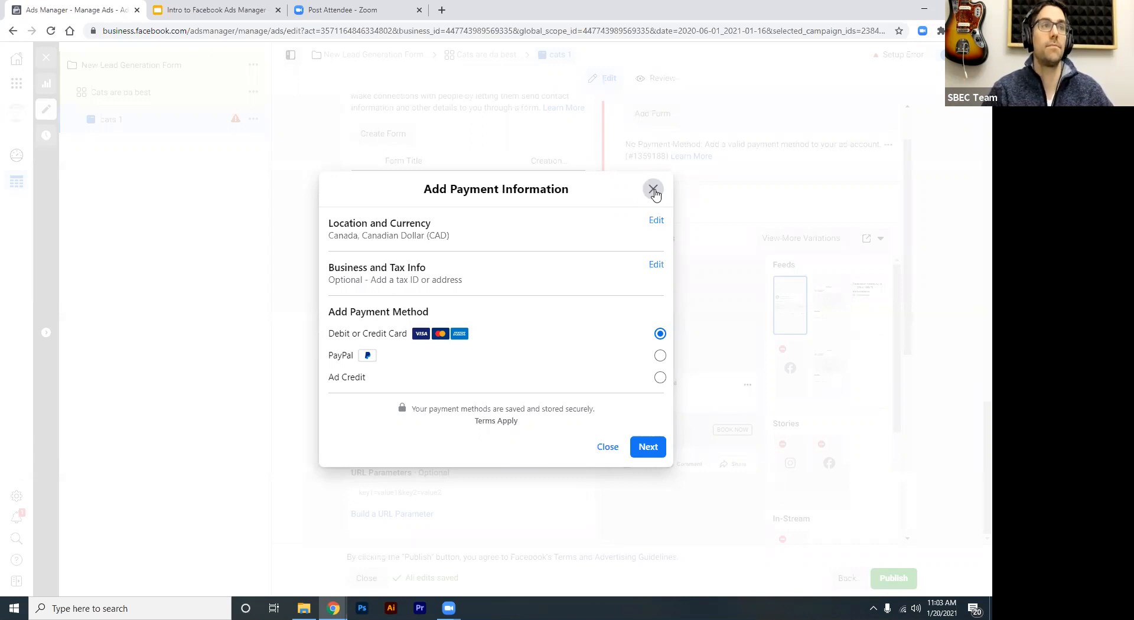
pyautogui.click(619, 448)
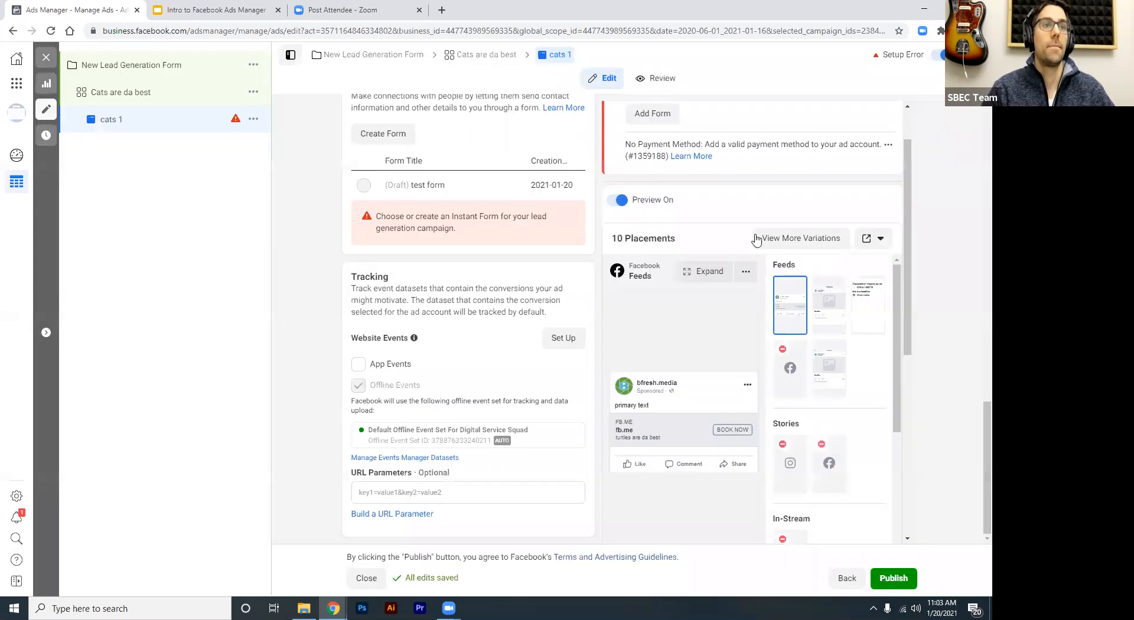
# Try to leave the ad editor by publishing the draft items, and dismiss the ad account setup
pyautogui.click(47, 62)
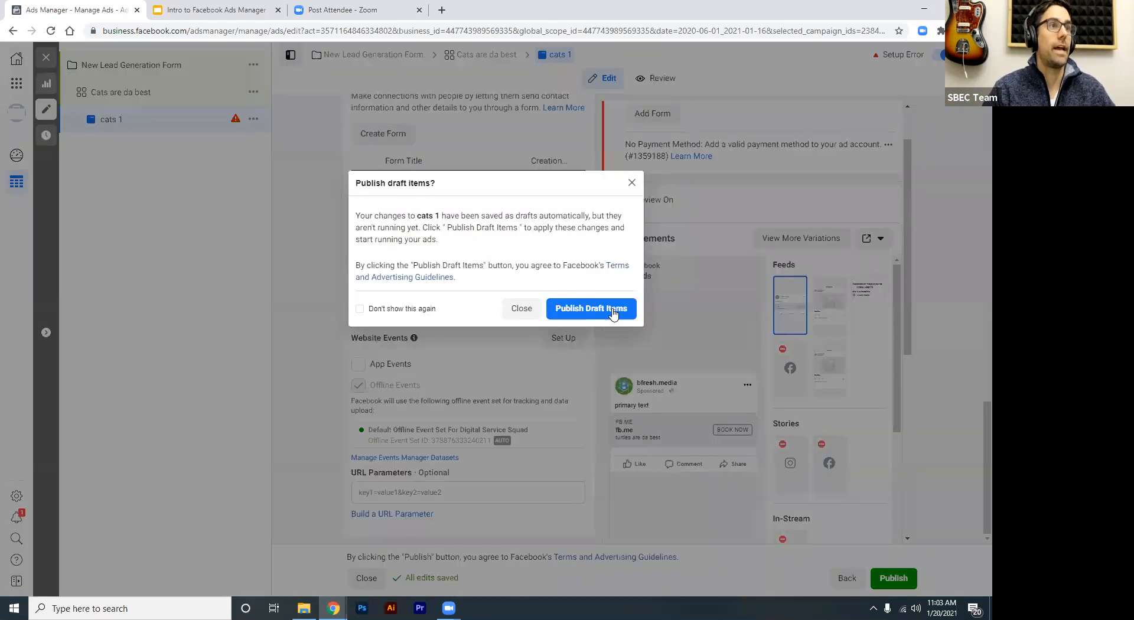
pyautogui.click(566, 313)
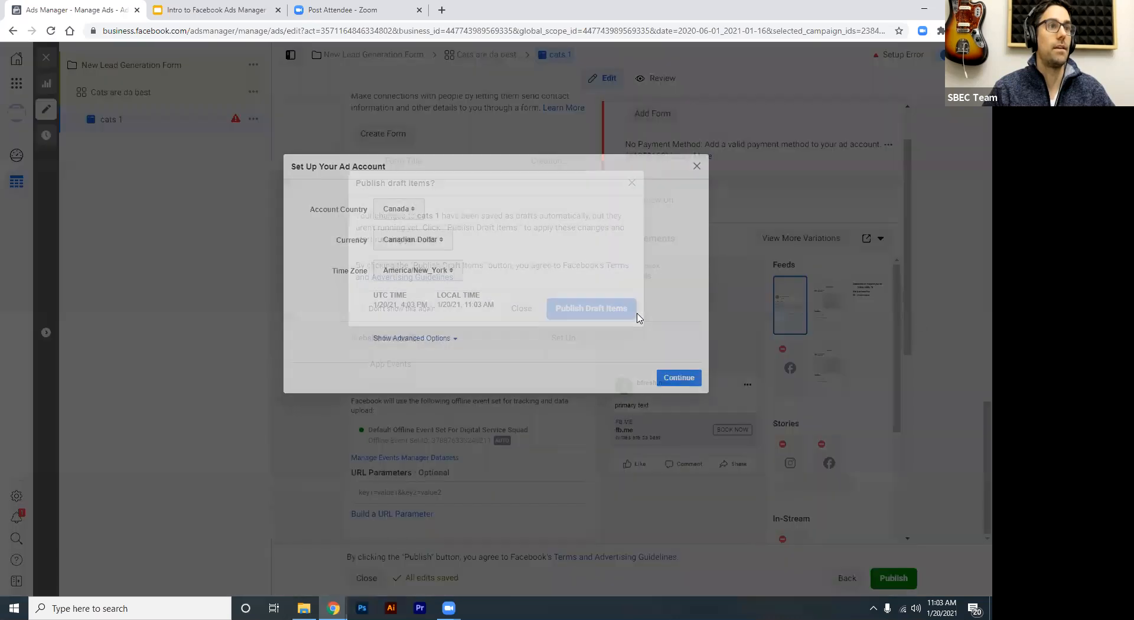
pyautogui.click(696, 167)
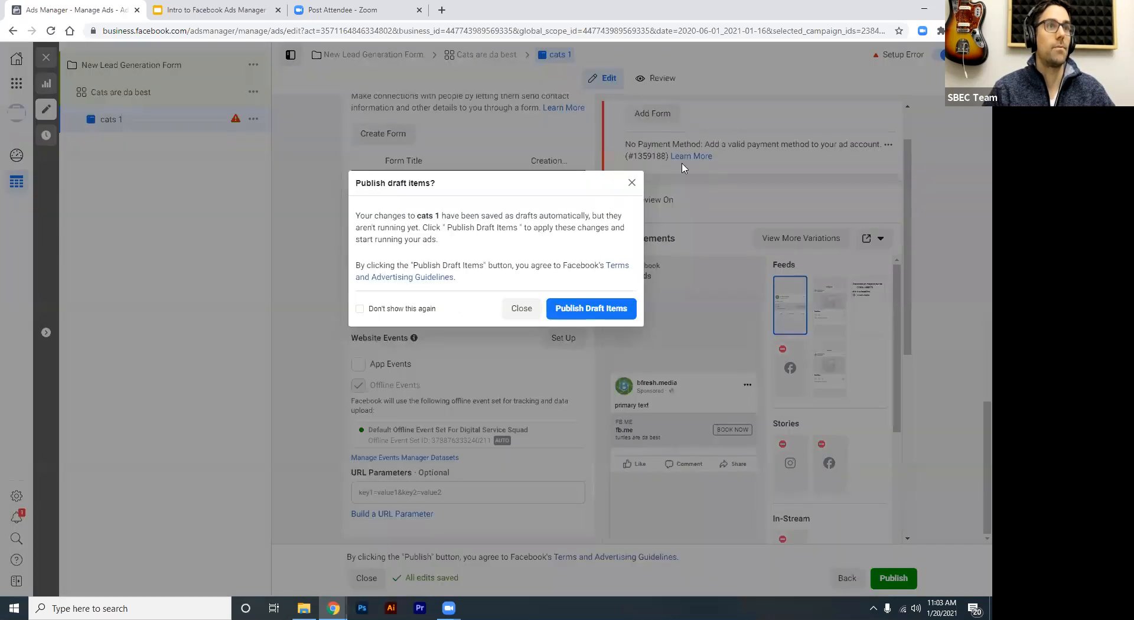
# Close the draft publishing prompt without publishing, and look through the campaign, ad set and ad lists
pyautogui.click(519, 311)
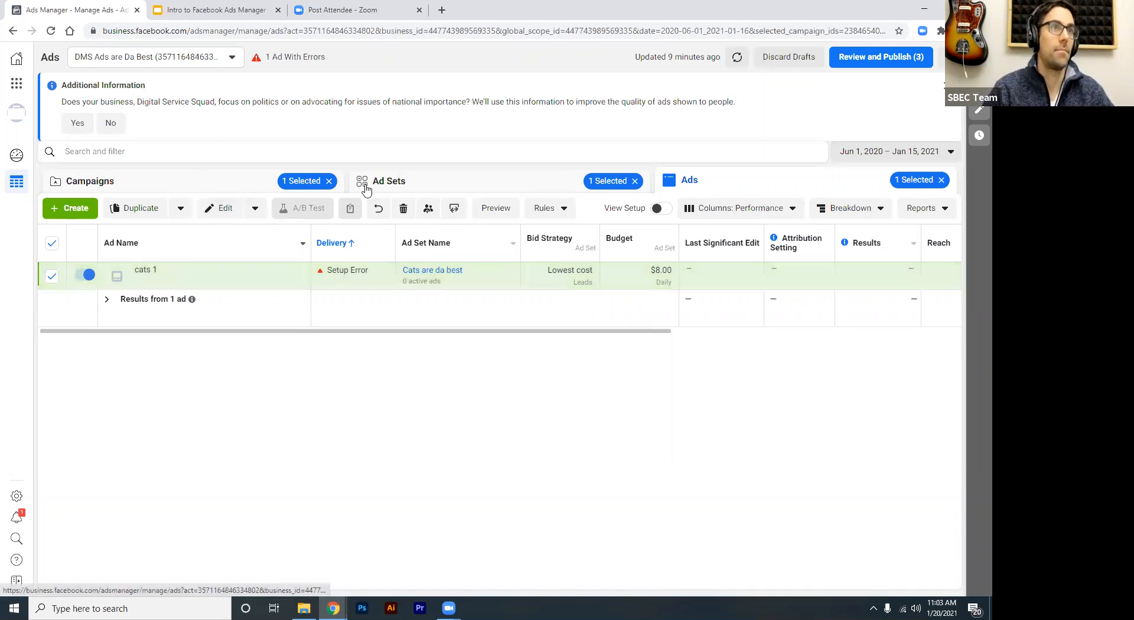
pyautogui.click(176, 185)
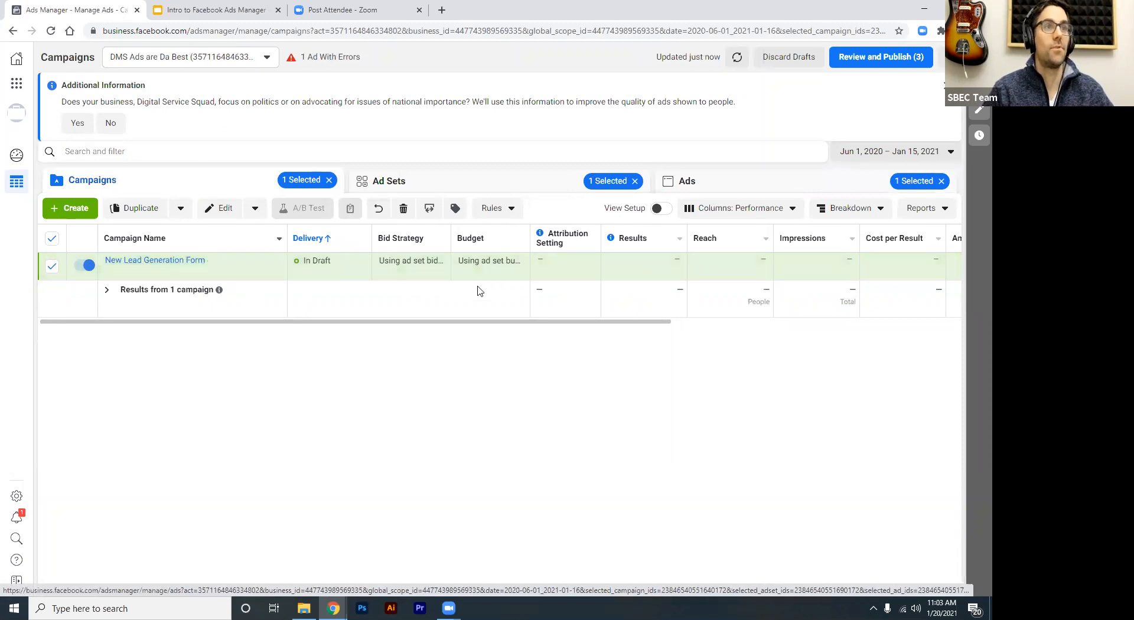
pyautogui.click(475, 180)
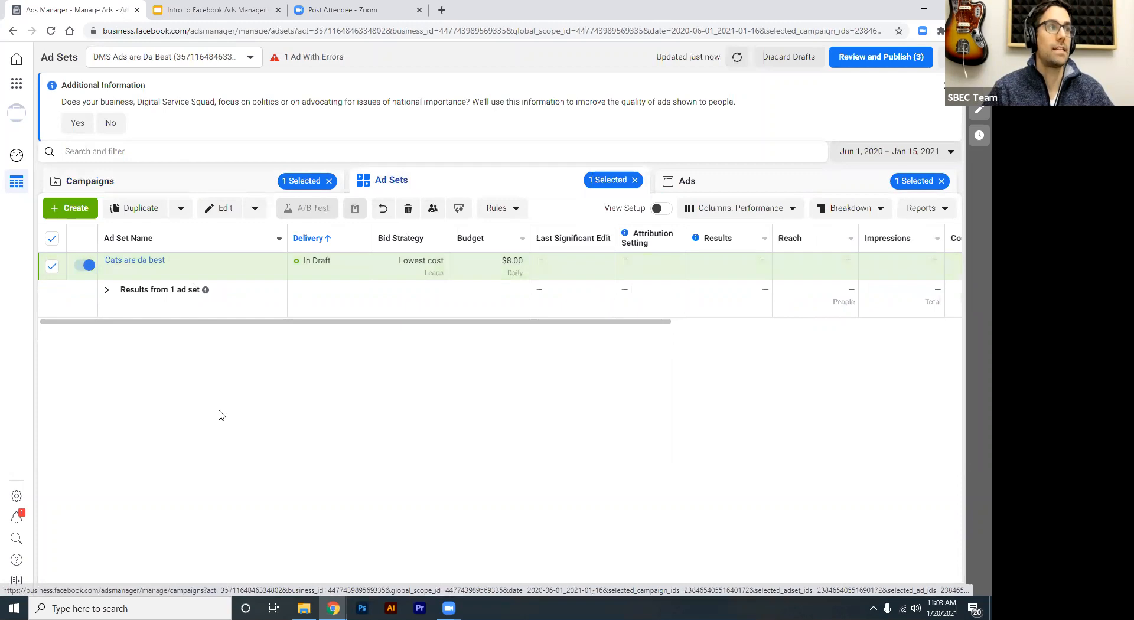
pyautogui.click(688, 181)
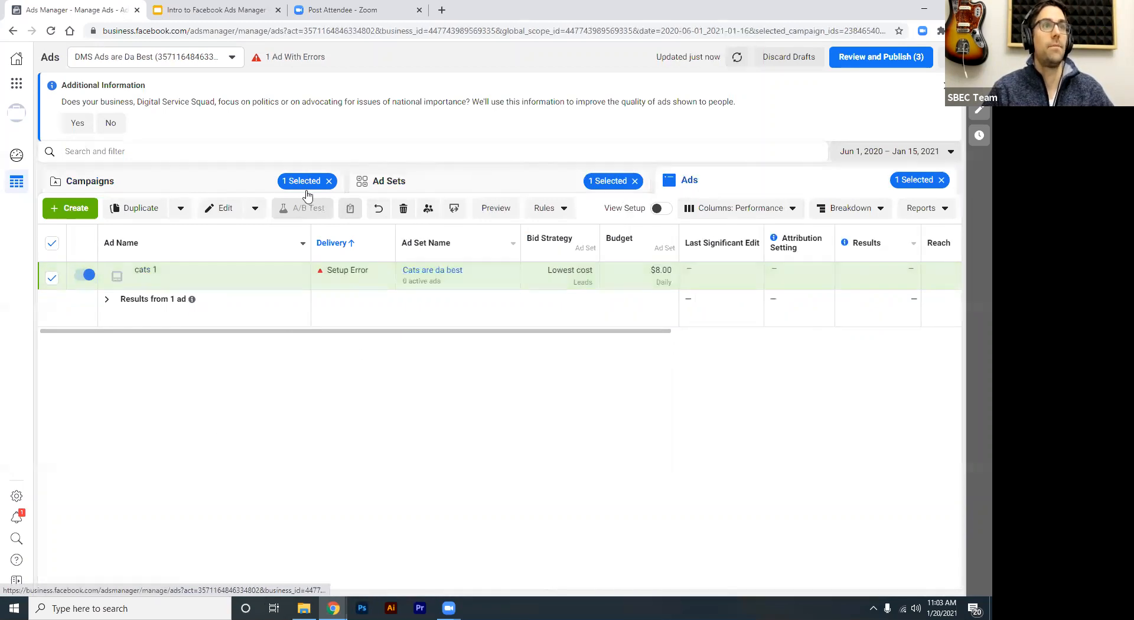
# Duplicate the cats 1 ad once into the existing New Lead Generation Form campaign and its Cats are da best ad set
pyautogui.moveTo(218, 287)
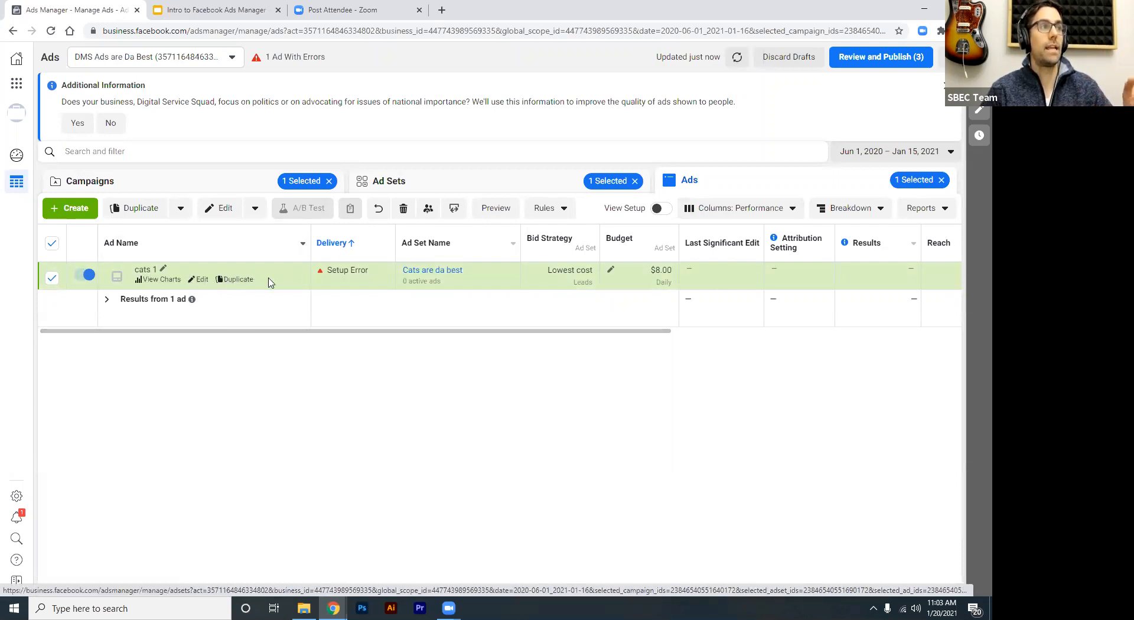
pyautogui.click(239, 280)
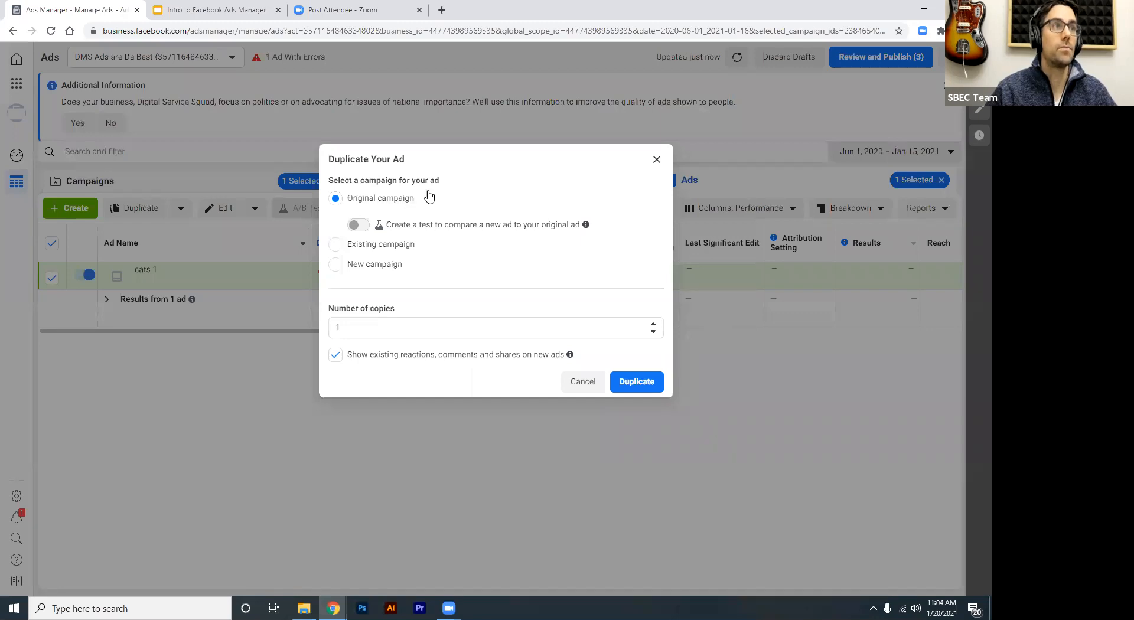
pyautogui.click(335, 245)
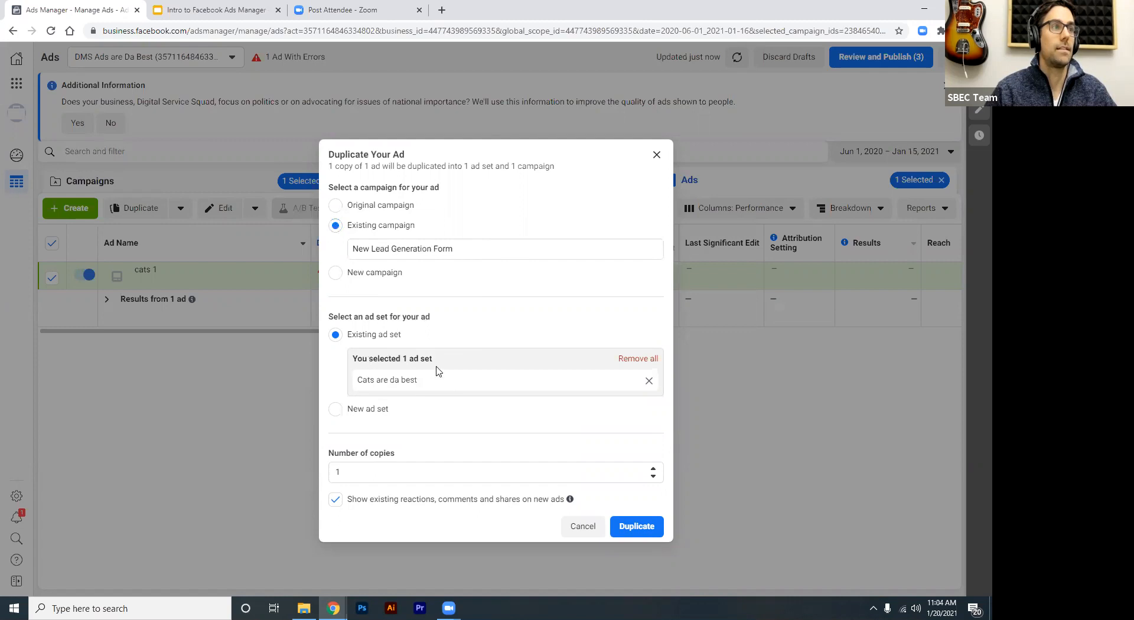
pyautogui.click(631, 529)
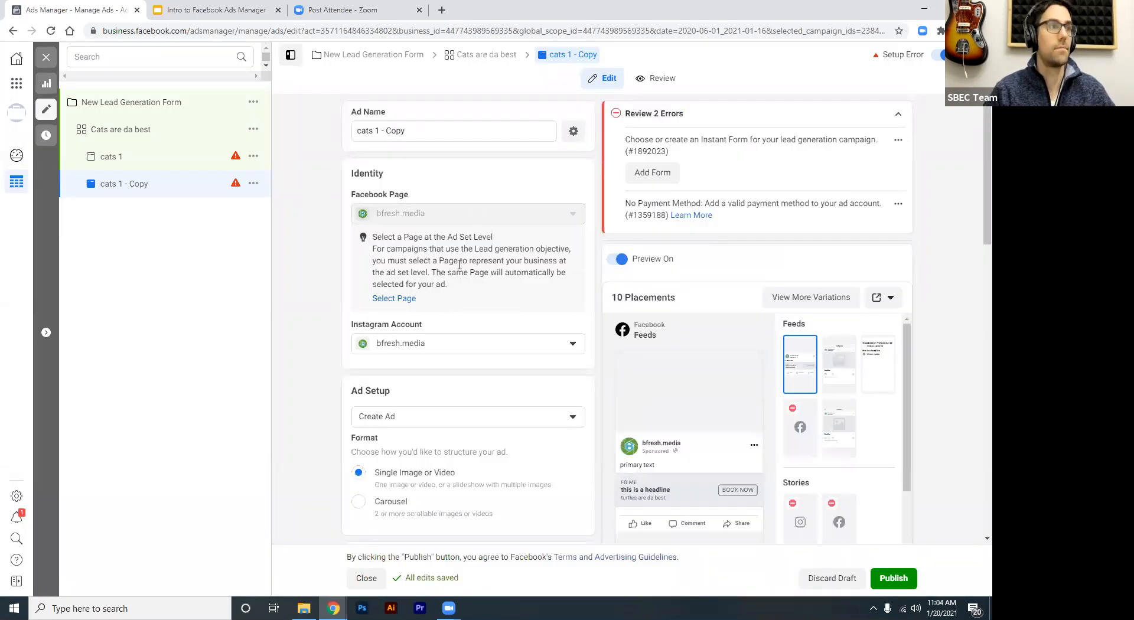
# Try to publish the cats 1 - Copy ad with the default account setup, and return to the ads list without publishing the draft items
pyautogui.moveTo(626, 330)
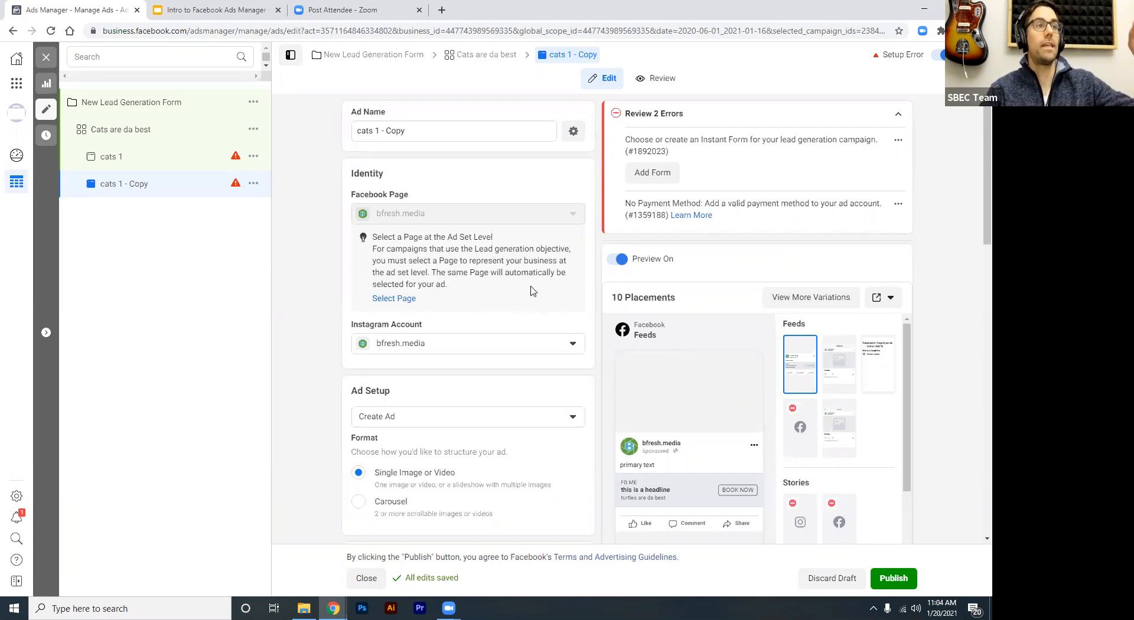
pyautogui.scroll(-4, 506, 389)
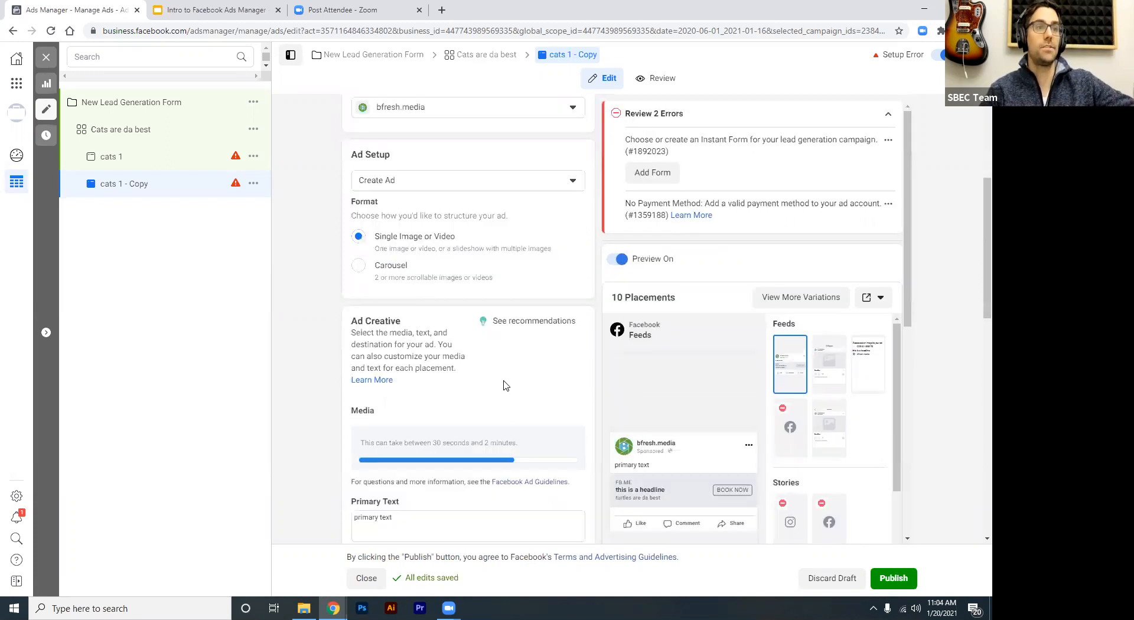
pyautogui.moveTo(638, 445)
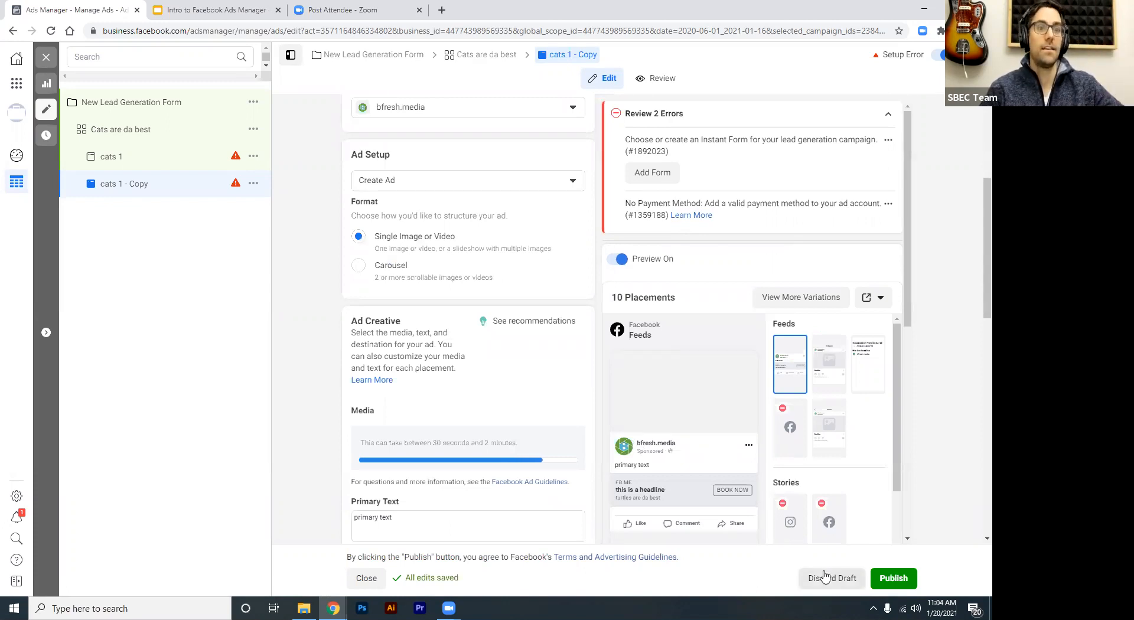
pyautogui.click(895, 579)
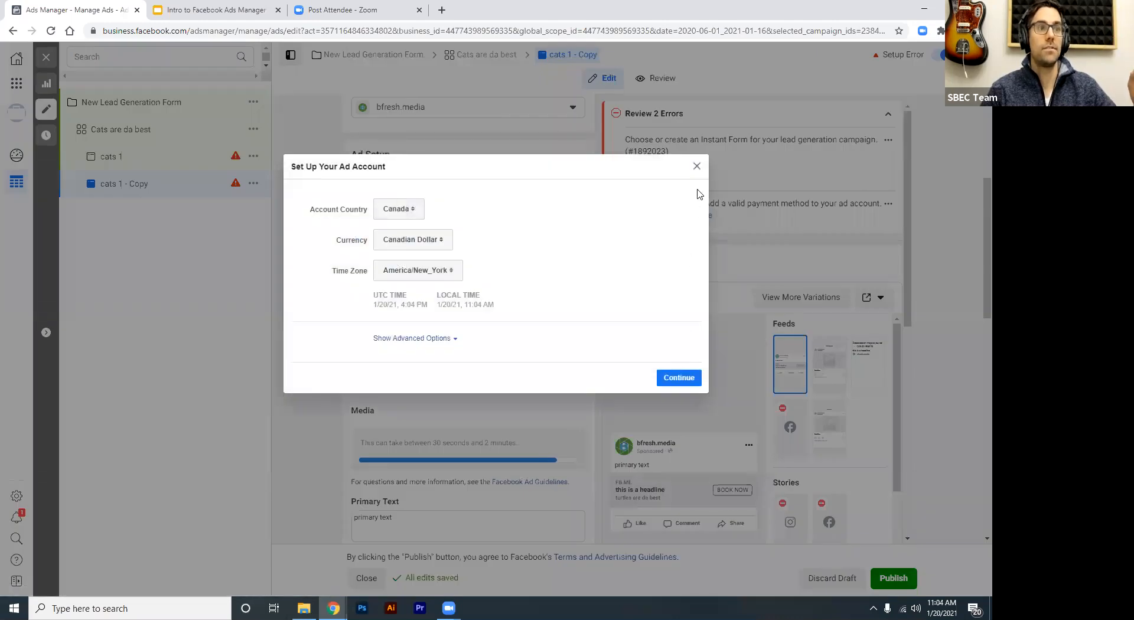
pyautogui.click(683, 380)
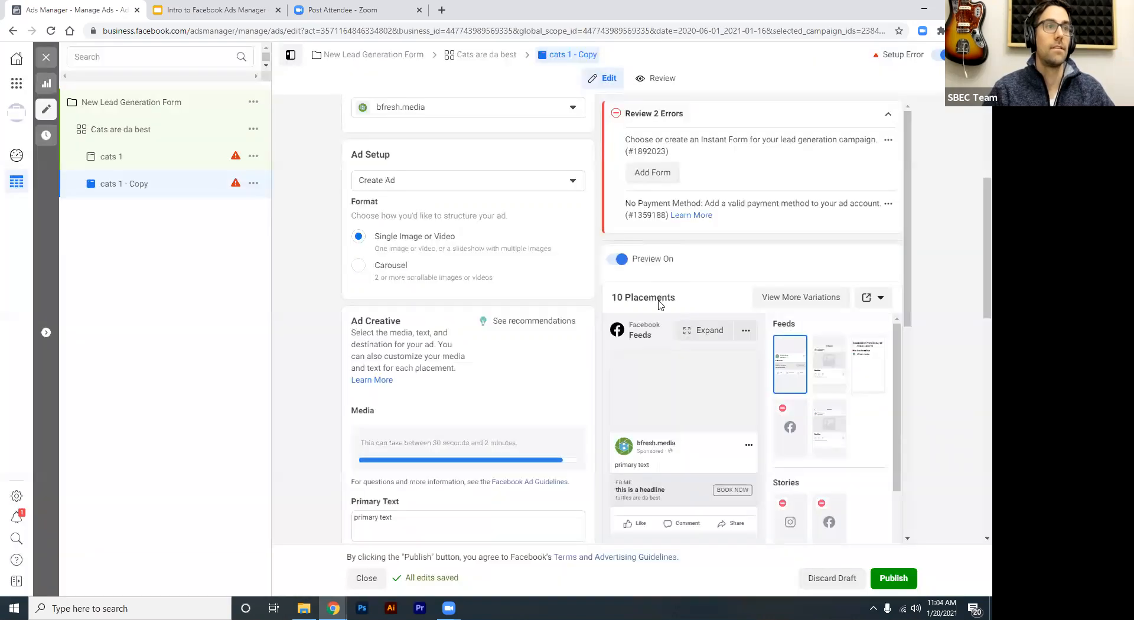
pyautogui.click(652, 189)
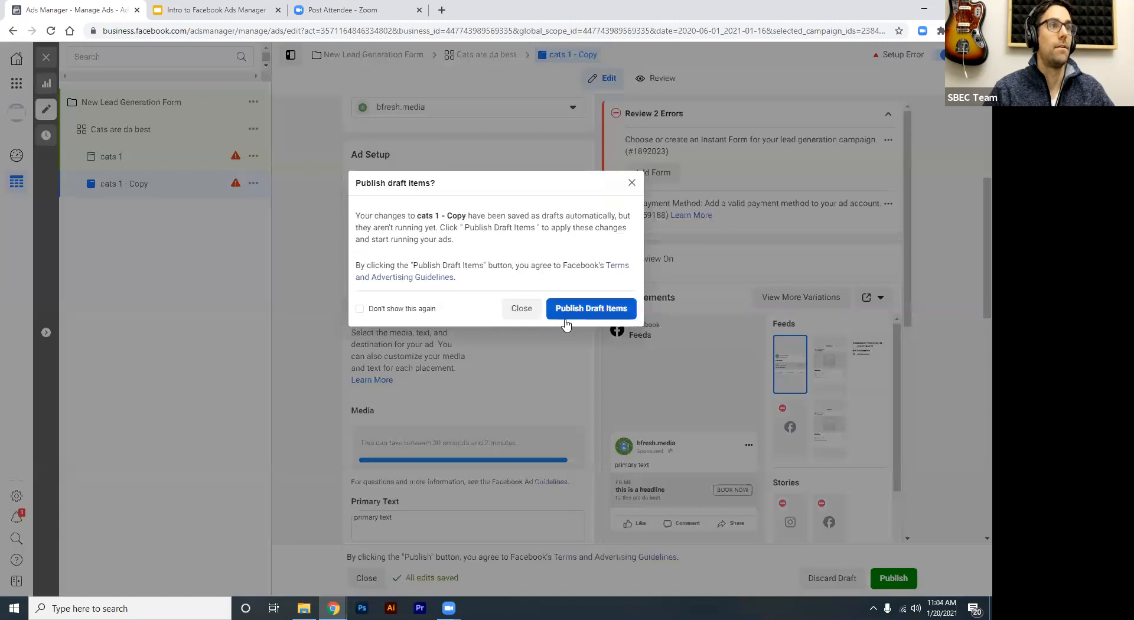
pyautogui.click(529, 313)
# Examine the ads table's performance columns, from results and reach through rankings to amount spent and end date
pyautogui.moveTo(238, 280)
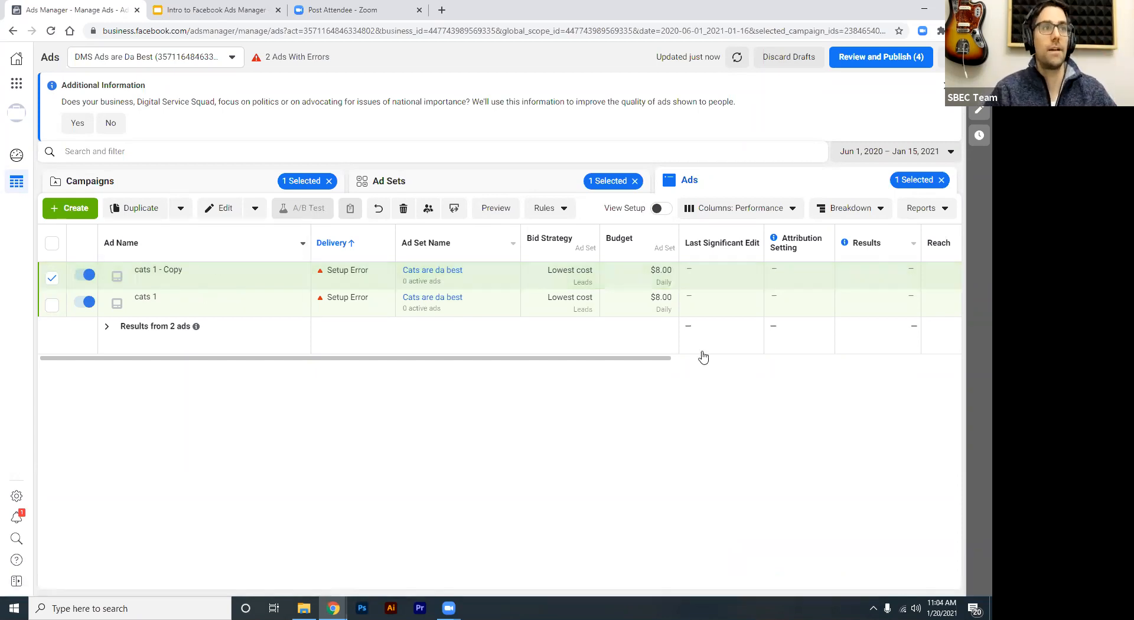
pyautogui.moveTo(525, 362); pyautogui.dragTo(762, 362)
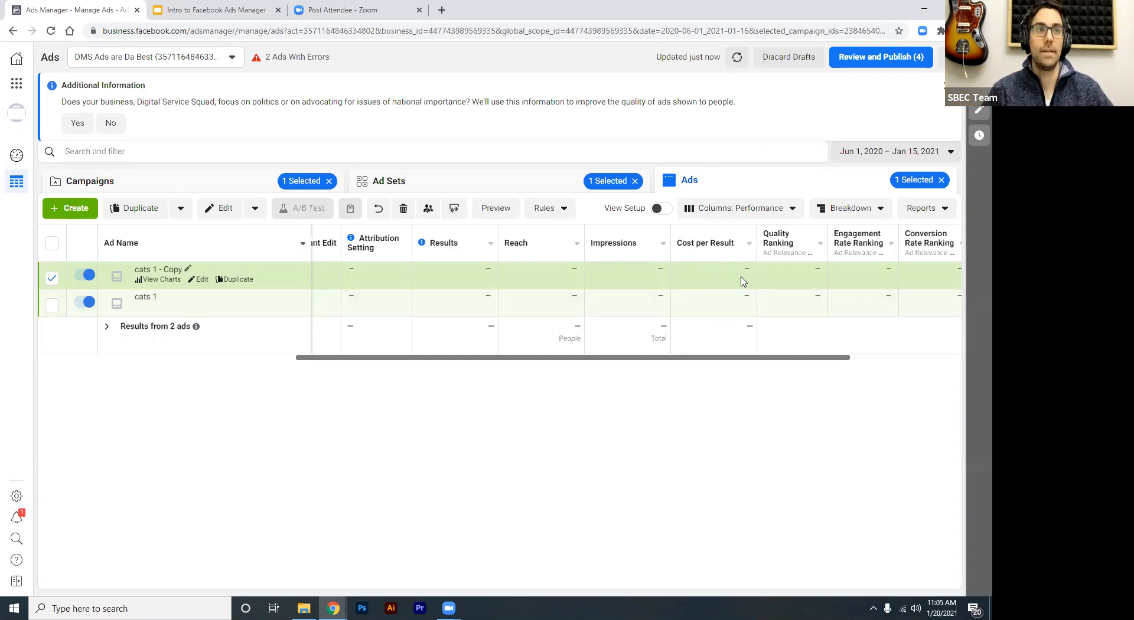
pyautogui.moveTo(660, 357); pyautogui.dragTo(816, 353)
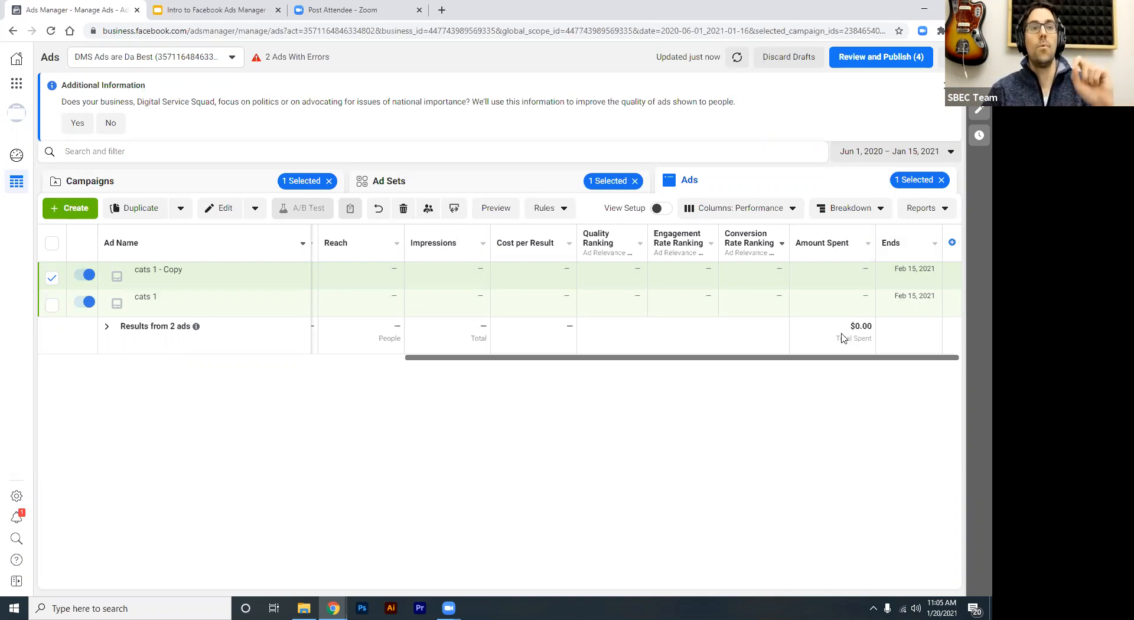
# Set the reporting date range to Dec 1, 2020 – Jan 20, 2021, and show the campaigns list for that period
pyautogui.click(881, 154)
pyautogui.click(848, 121)
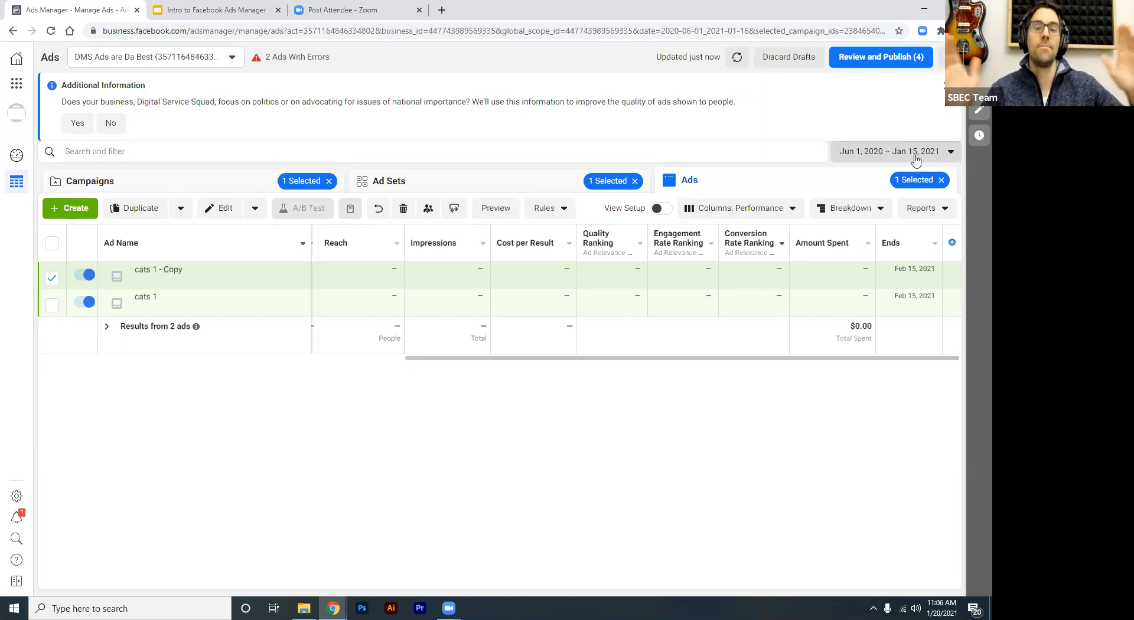
pyautogui.click(879, 152)
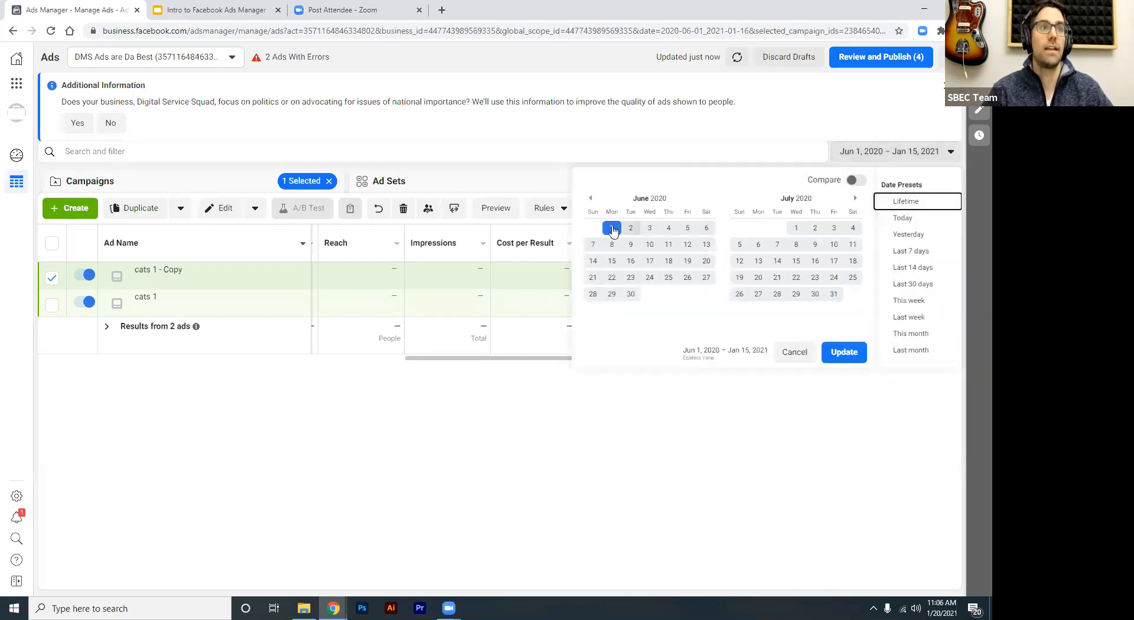
pyautogui.click(591, 198)
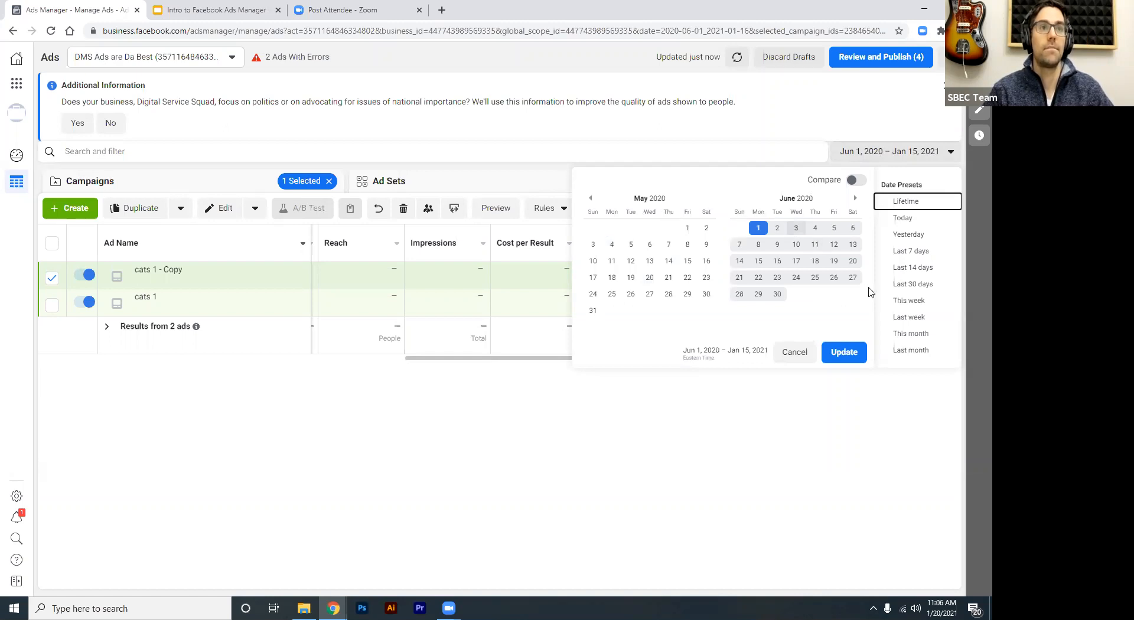
pyautogui.click(854, 199)
pyautogui.click(855, 198)
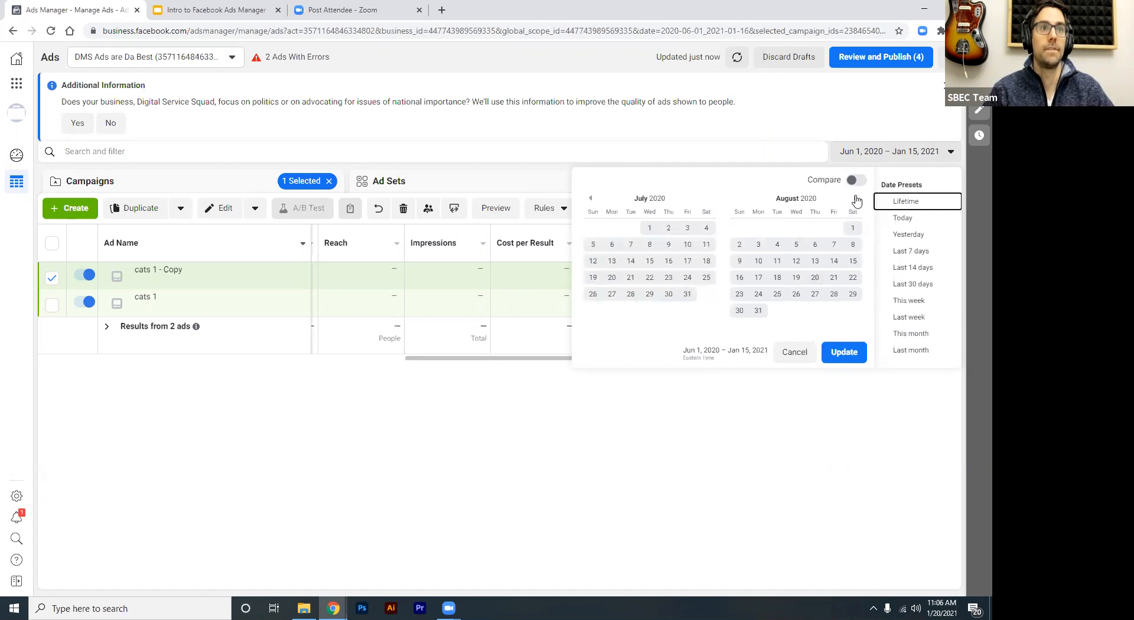
pyautogui.click(855, 198)
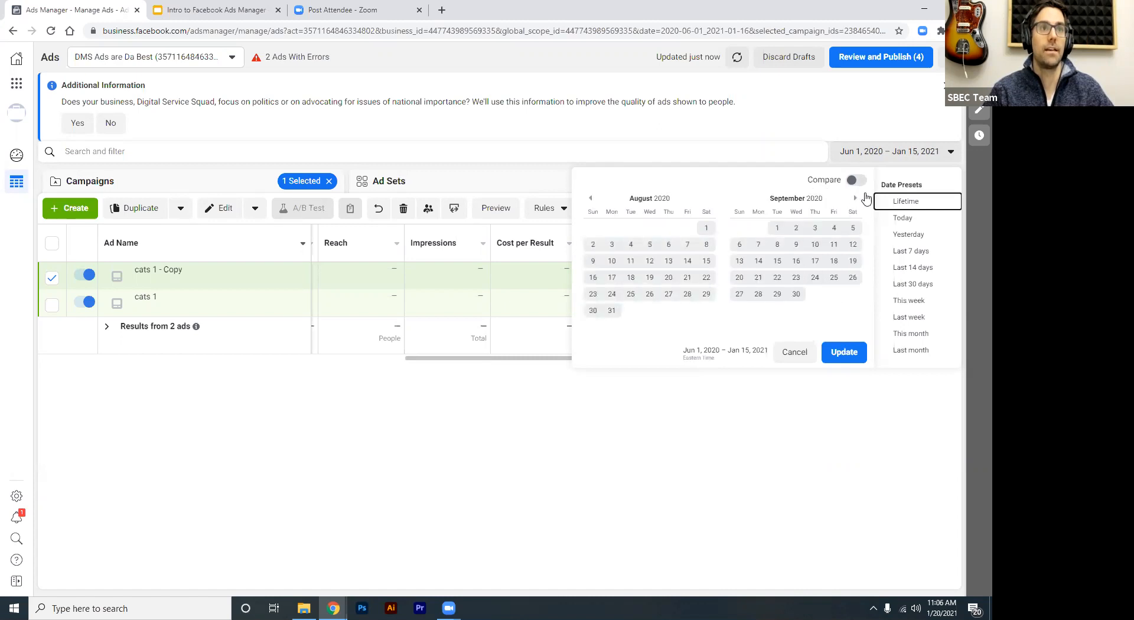
pyautogui.click(855, 198)
pyautogui.click(855, 199)
pyautogui.click(855, 198)
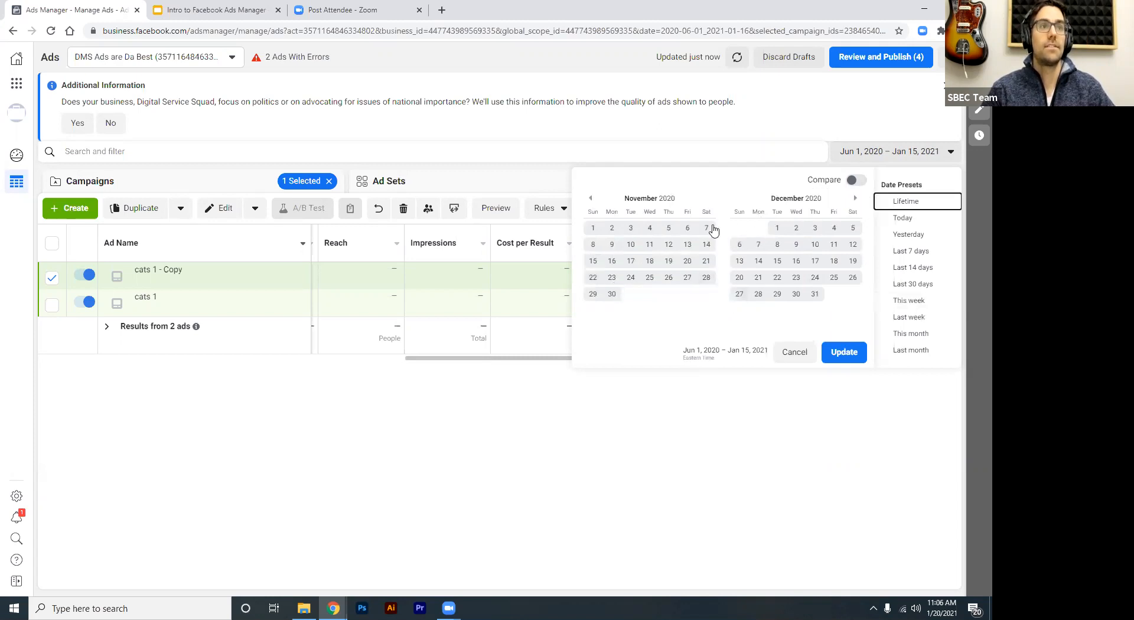
pyautogui.click(778, 228)
pyautogui.click(856, 199)
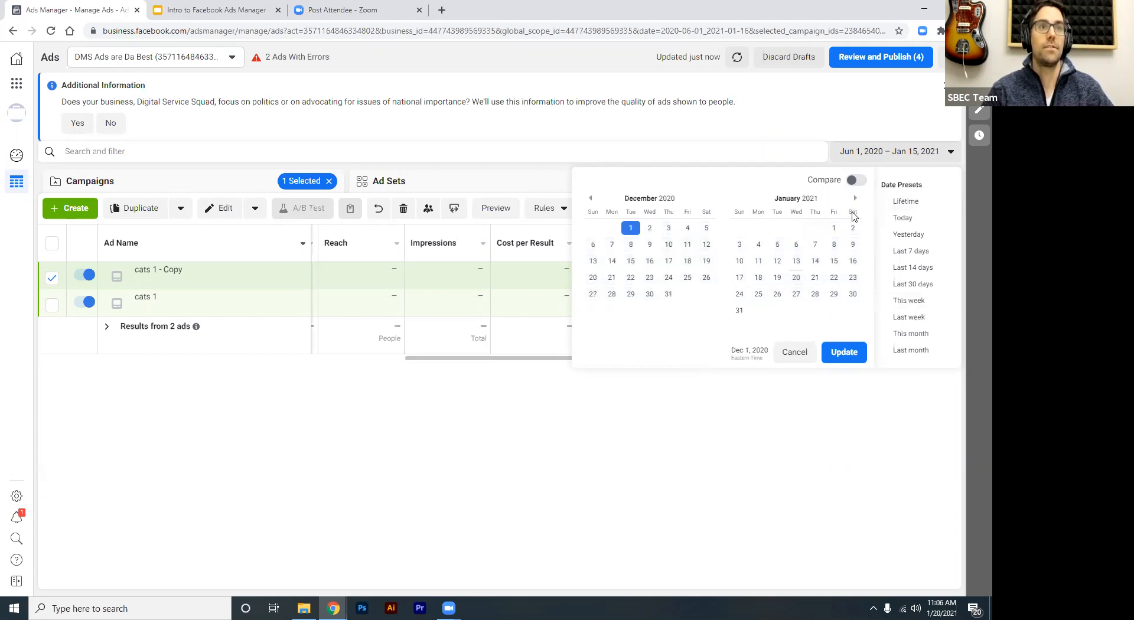
pyautogui.click(738, 312)
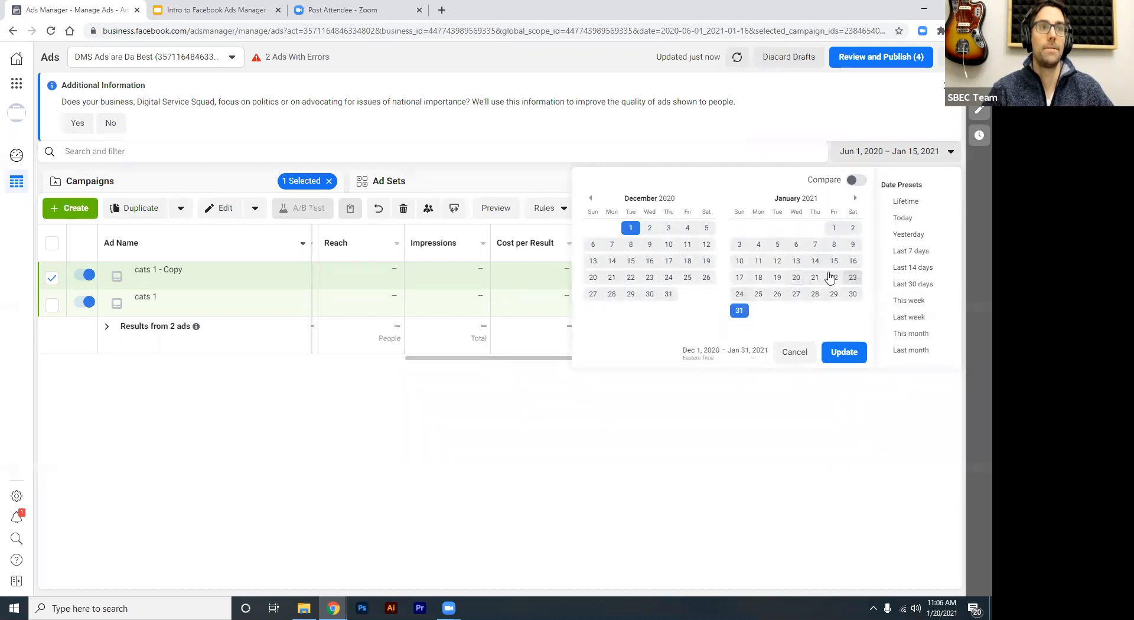
pyautogui.click(796, 278)
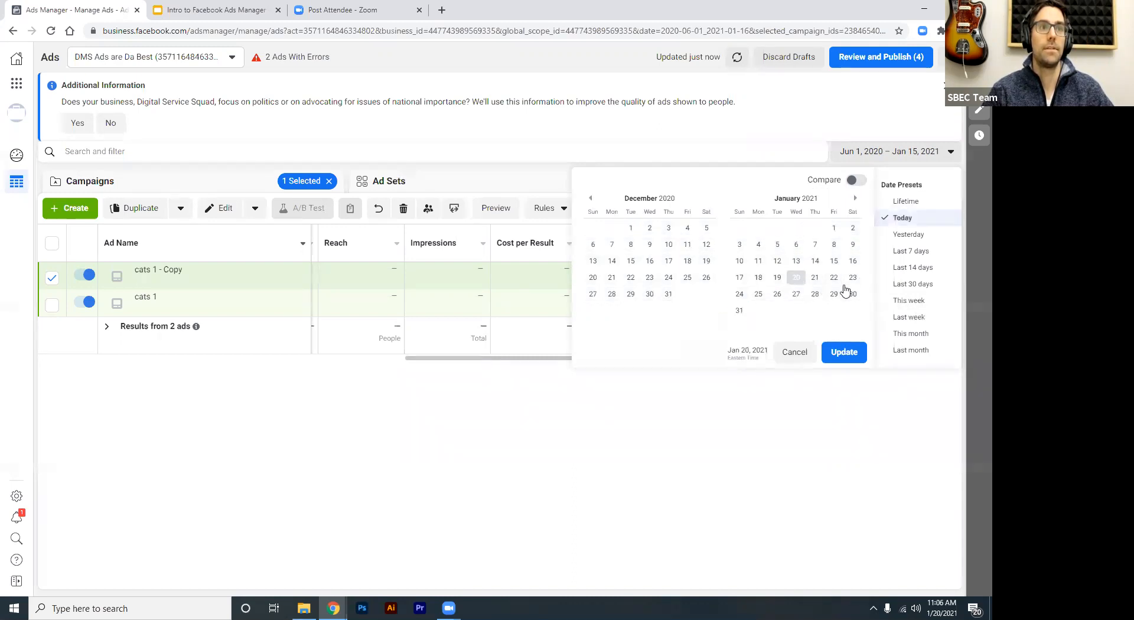
pyautogui.click(630, 228)
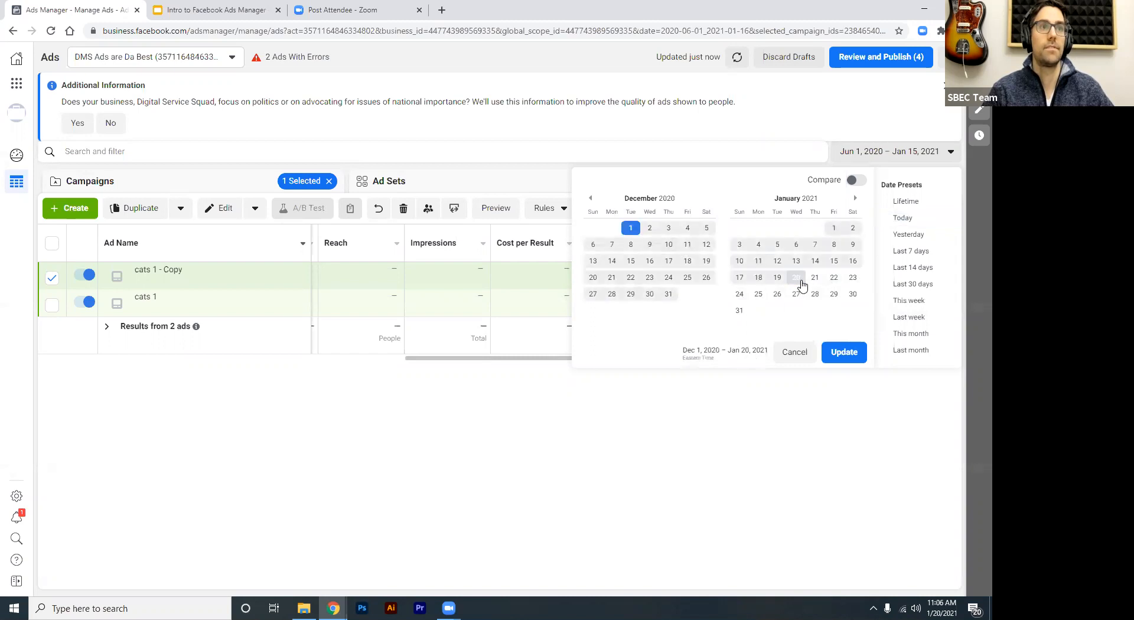
pyautogui.click(850, 353)
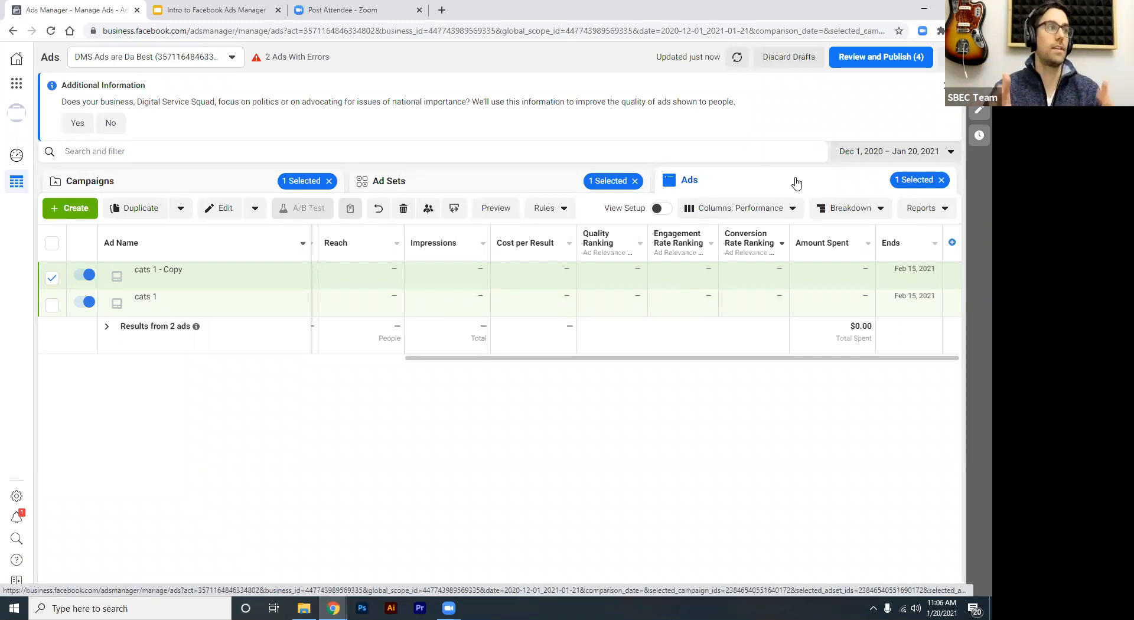
pyautogui.click(115, 185)
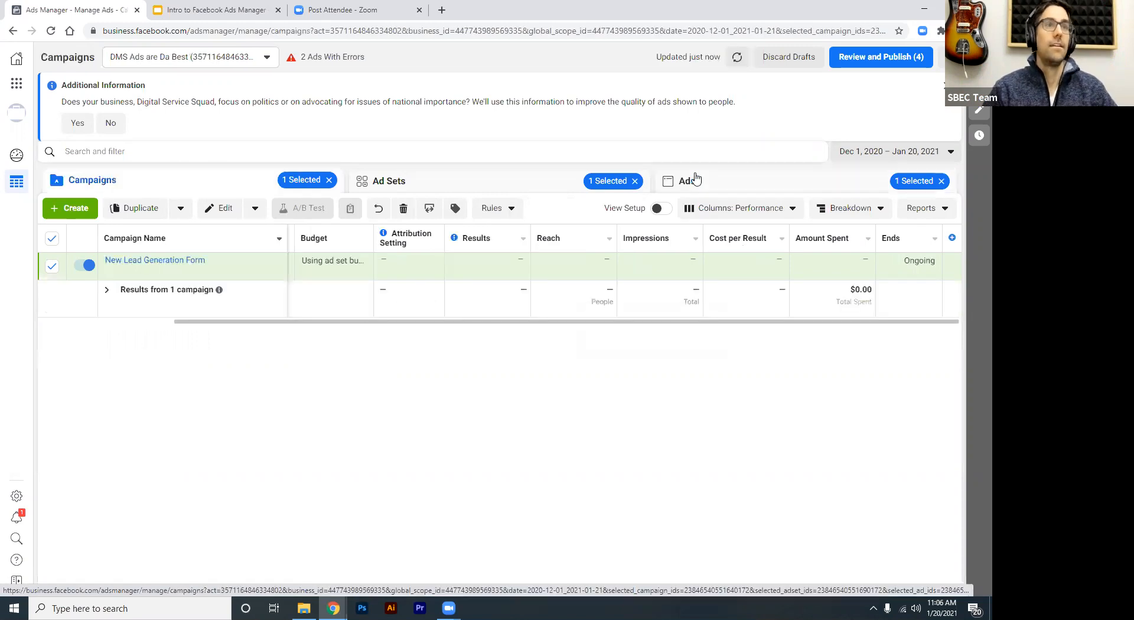